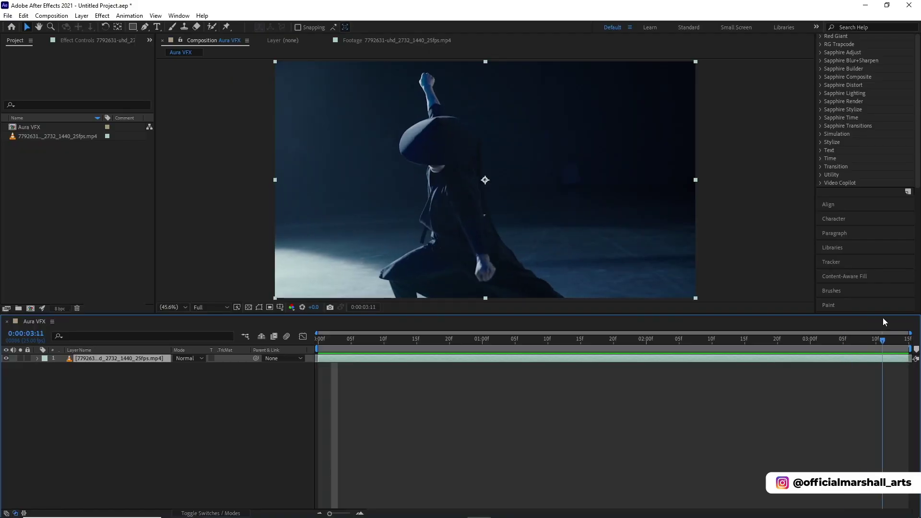
Pre-compose the dancer footage layer into a new comp named Main Footage.
{"action": "key", "text": "space"}
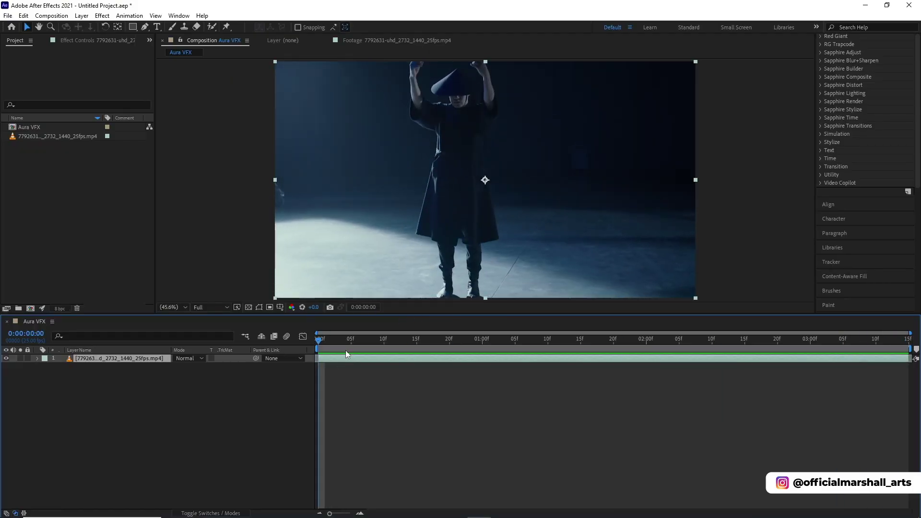
{"action": "right_click", "coordinate": [348, 356]}
{"action": "left_click", "coordinate": [379, 303]}
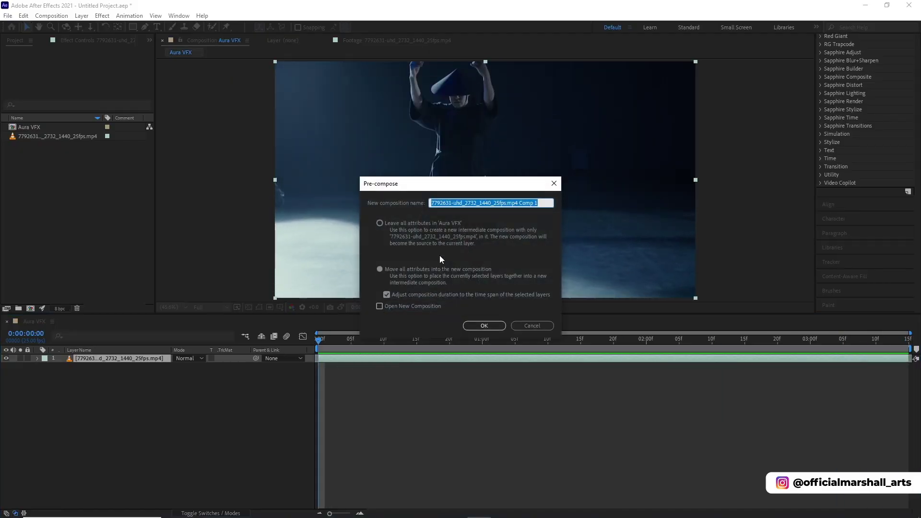
{"action": "type", "text": "M"}
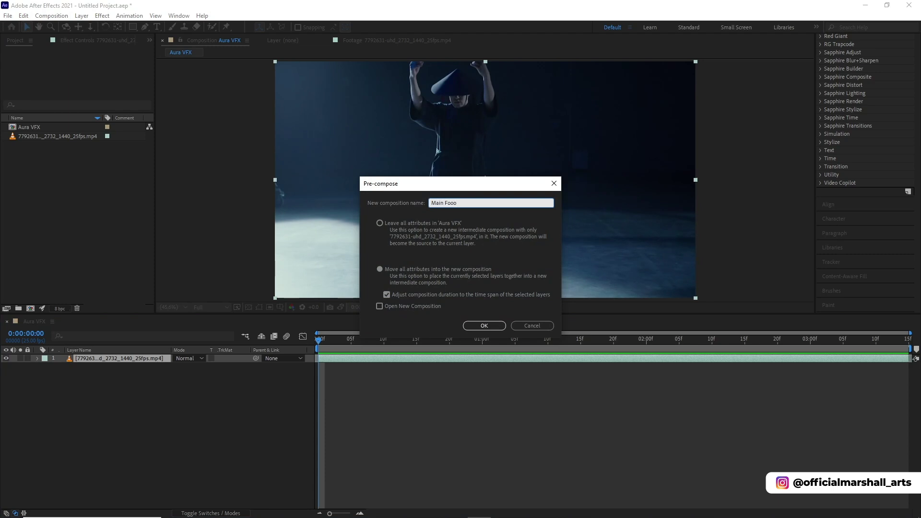
{"action": "type", "text": "ain Footage"}
{"action": "key", "text": "Return"}
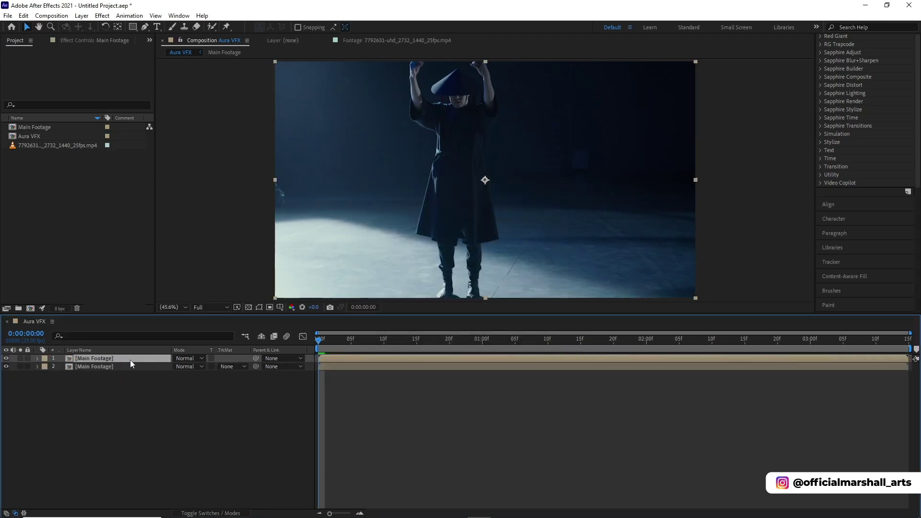
Rename the top footage copy to Roto Layer (Main).
{"action": "key", "text": "Return"}
{"action": "type", "text": "Roto Layer (Main"}
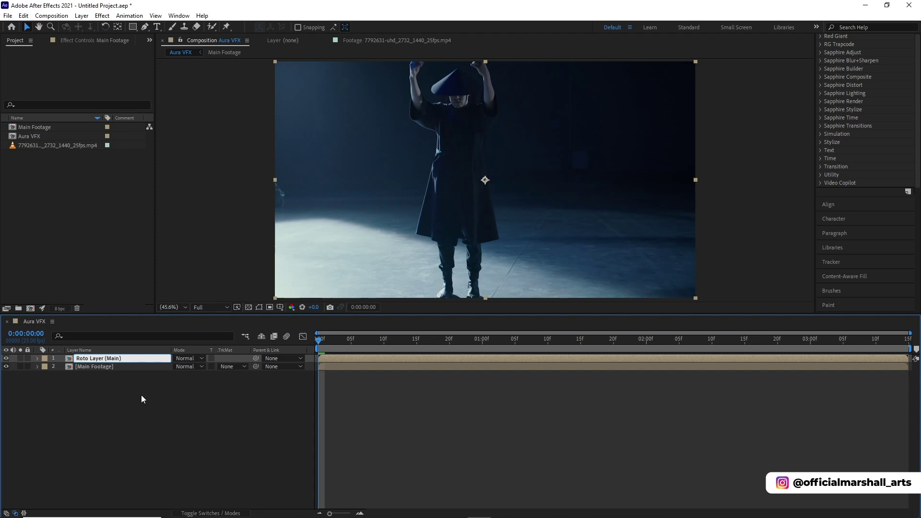
{"action": "left_click", "coordinate": [142, 394]}
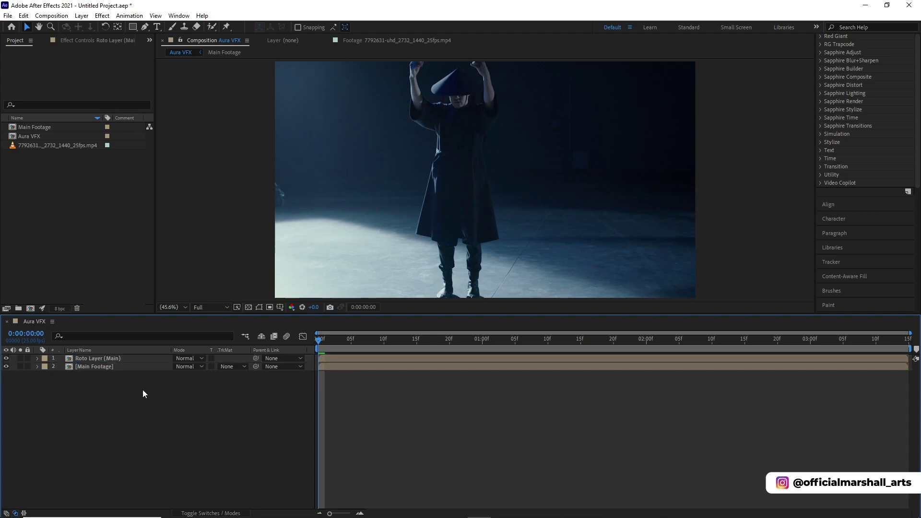
Paint the dancer as foreground with Roto Brush in Roto Layer (Main)'s layer view.
{"action": "left_click", "coordinate": [211, 25]}
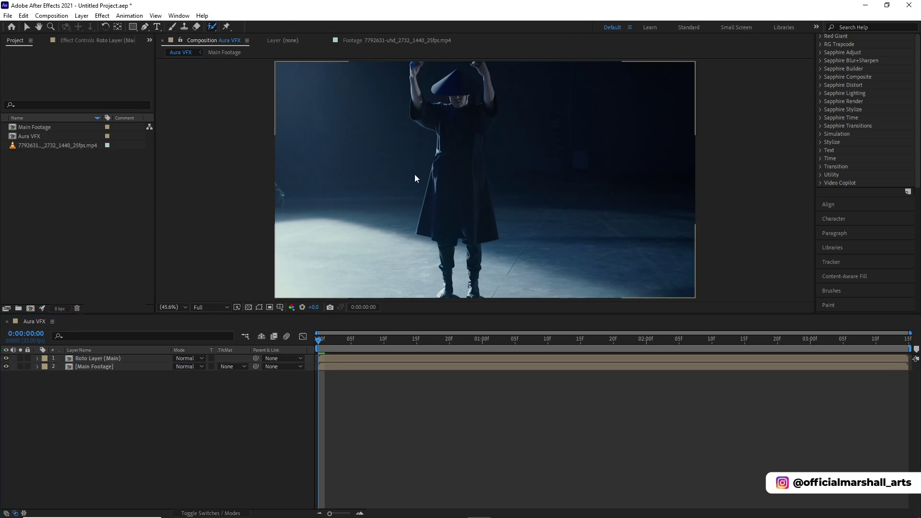
{"action": "double_click", "coordinate": [450, 174]}
{"action": "left_click_drag", "start_coordinate": [485, 161], "coordinate": [480, 192]}
{"action": "scroll", "coordinate": [374, 150], "scroll_direction": "up", "scroll_amount": 4}
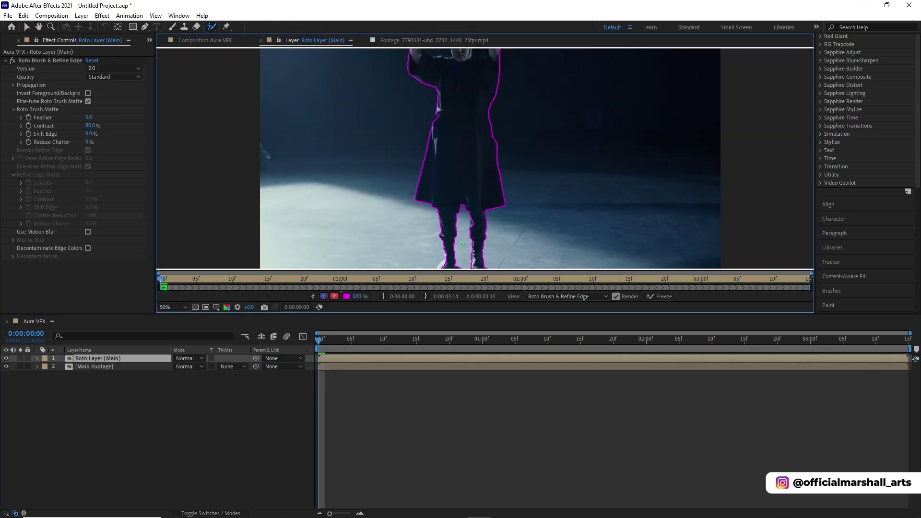
Propagate the dancer matte through the clip's frames and freeze the result.
{"action": "key", "text": "Page_Down"}
{"action": "key", "text": "Page_Down"}
{"action": "key", "text": "Page_Down"}
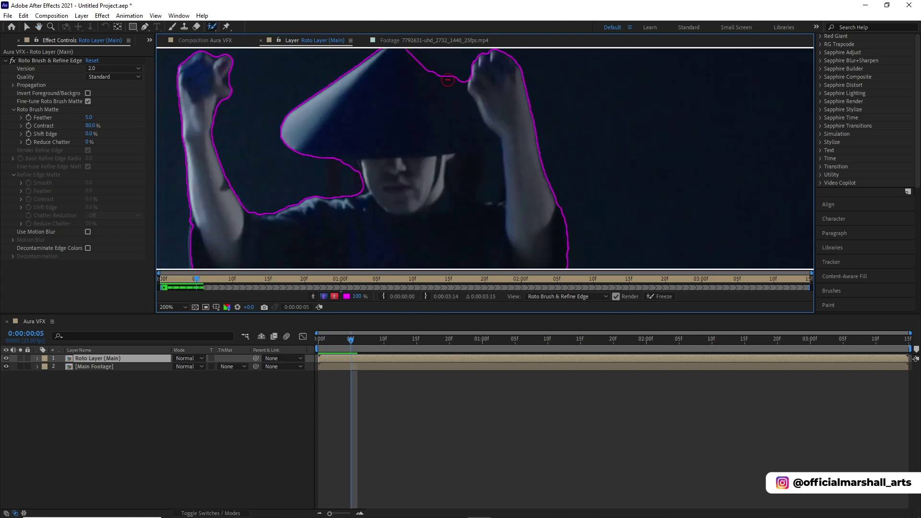
{"action": "scroll", "coordinate": [246, 122], "scroll_direction": "down", "scroll_amount": 2}
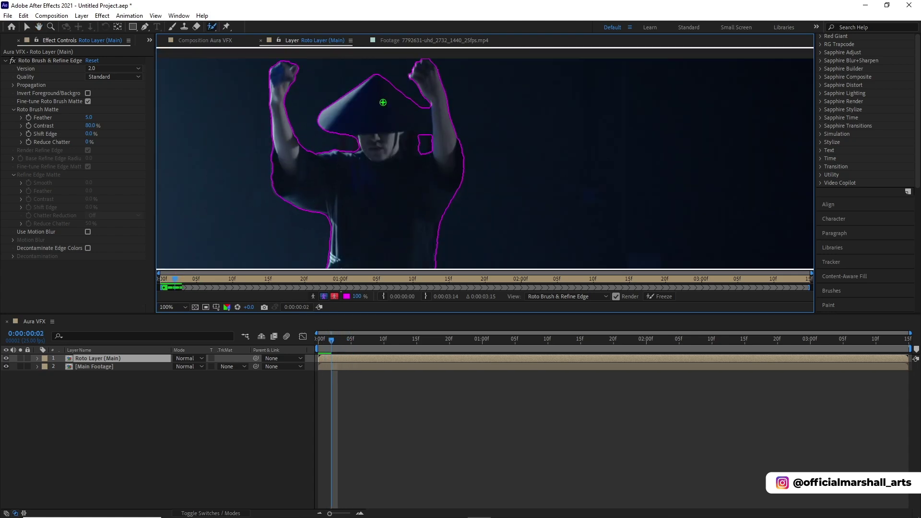
{"action": "key", "text": "Page_Down"}
{"action": "key", "text": "Page_Down"}
{"action": "key", "text": "Page_Down"}
{"action": "key", "text": "Page_Down"}
{"action": "key", "text": "Page_Down"}
{"action": "key", "text": "Page_Down"}
{"action": "key", "text": "Page_Down"}
{"action": "key", "text": "Page_Down"}
{"action": "key", "text": "Page_Down"}
{"action": "key", "text": "Page_Down"}
{"action": "key", "text": "Page_Down"}
{"action": "key", "text": "Page_Down"}
{"action": "key", "text": "Page_Down"}
{"action": "key", "text": "Page_Down"}
{"action": "key", "text": "Page_Down"}
{"action": "key", "text": "Page_Down"}
{"action": "key", "text": "Page_Down"}
{"action": "key", "text": "Page_Down"}
{"action": "key", "text": "Page_Down"}
{"action": "key", "text": "Page_Down"}
{"action": "key", "text": "Page_Down"}
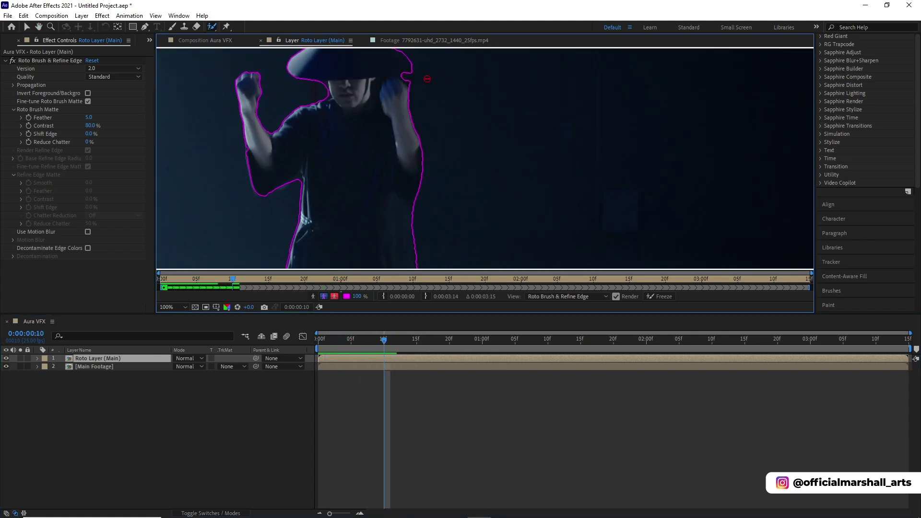
{"action": "key", "text": "Page_Down"}
{"action": "key", "text": "Page_Down"}
{"action": "key", "text": "Page_Down"}
{"action": "key", "text": "Page_Down"}
{"action": "key", "text": "Page_Down"}
{"action": "key", "text": "Page_Down"}
{"action": "key", "text": "Page_Down"}
{"action": "key", "text": "Page_Down"}
{"action": "key", "text": "Page_Down"}
{"action": "key", "text": "Page_Down"}
{"action": "key", "text": "Page_Down"}
{"action": "key", "text": "Page_Down"}
{"action": "key", "text": "Page_Down"}
{"action": "key", "text": "Page_Down"}
{"action": "key", "text": "Page_Down"}
{"action": "key", "text": "Page_Down"}
{"action": "key", "text": "Page_Down"}
{"action": "key", "text": "Page_Down"}
{"action": "key", "text": "Page_Down"}
{"action": "key", "text": "Page_Down"}
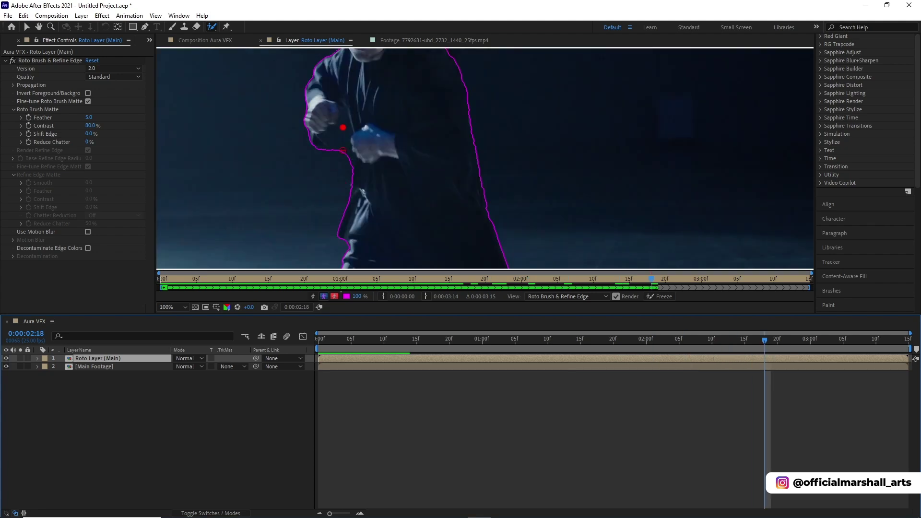
{"action": "key", "text": "Page_Down"}
{"action": "key", "text": "Page_Down"}
{"action": "key", "text": "Page_Down"}
{"action": "key", "text": "Page_Down"}
{"action": "key", "text": "Page_Down"}
{"action": "key", "text": "Page_Down"}
{"action": "key", "text": "Page_Down"}
{"action": "key", "text": "Page_Down"}
{"action": "key", "text": "Page_Down"}
{"action": "key", "text": "Page_Down"}
{"action": "key", "text": "Page_Down"}
{"action": "key", "text": "Page_Down"}
{"action": "key", "text": "Page_Down"}
{"action": "key", "text": "Page_Down"}
{"action": "key", "text": "Page_Down"}
{"action": "key", "text": "Page_Down"}
{"action": "key", "text": "Page_Down"}
{"action": "key", "text": "Page_Down"}
{"action": "key", "text": "Page_Down"}
{"action": "key", "text": "Page_Down"}
{"action": "scroll", "coordinate": [354, 126], "scroll_direction": "down", "scroll_amount": 2}
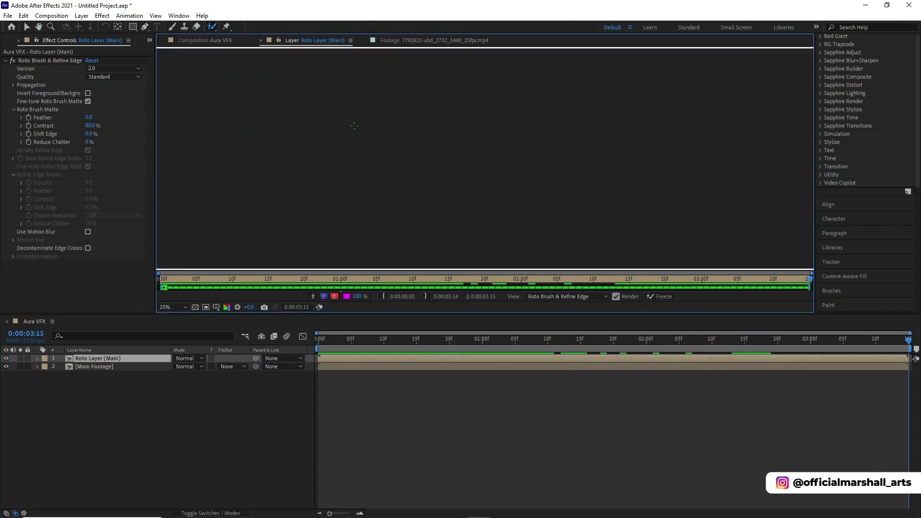
{"action": "left_click", "coordinate": [658, 297]}
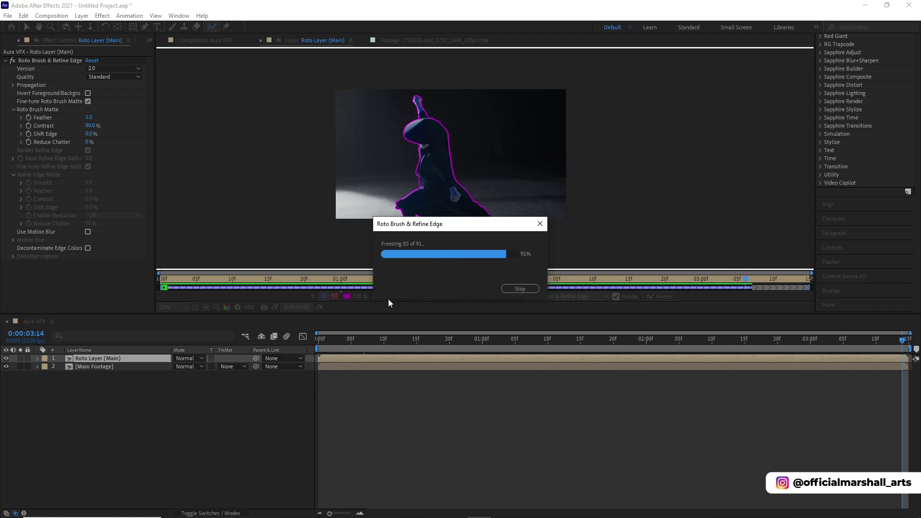
Back in the Aura VFX comp, solo the roto layer and preview the isolated dancer.
{"action": "left_click", "coordinate": [208, 41]}
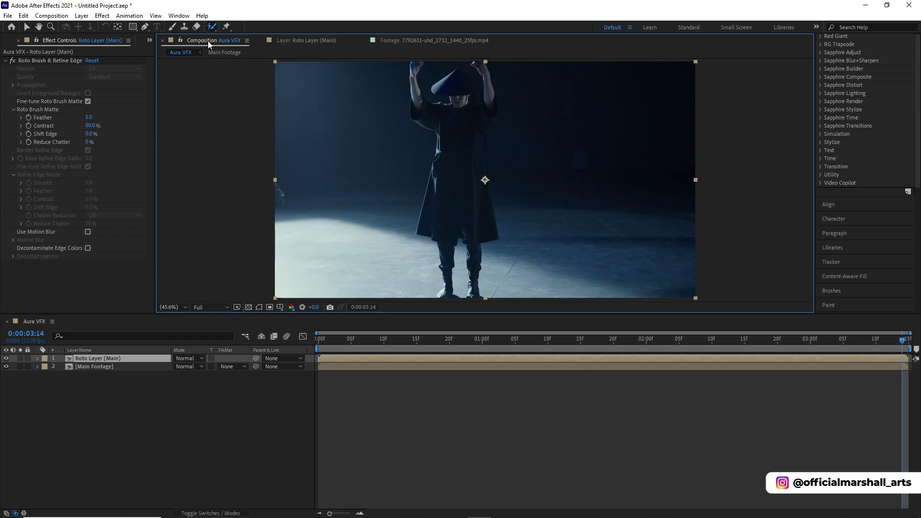
{"action": "key", "text": "v"}
{"action": "key", "text": "space"}
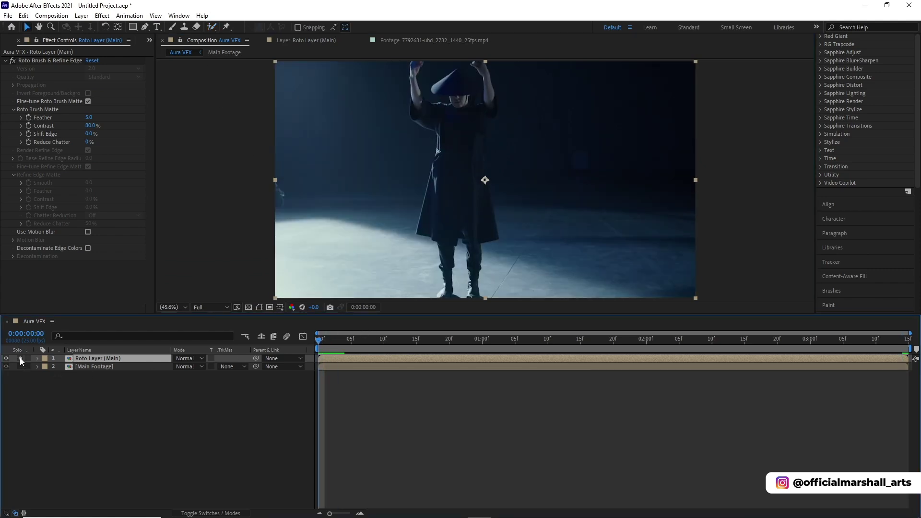
{"action": "left_click", "coordinate": [21, 360]}
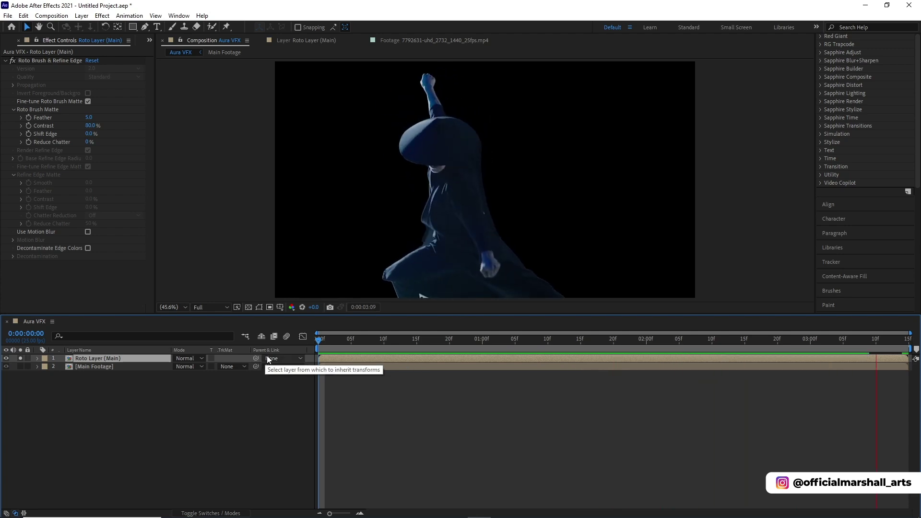
{"action": "left_click", "coordinate": [105, 357]}
Pre-compose the roto layer as Roto Layer (Main) 1, keeping the default name.
{"action": "right_click", "coordinate": [132, 358]}
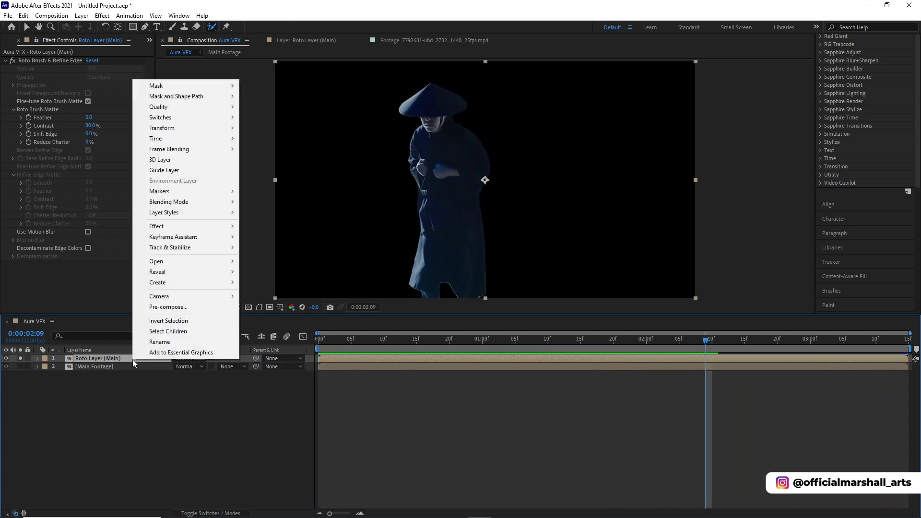
{"action": "left_click", "coordinate": [163, 308]}
{"action": "left_click", "coordinate": [499, 204]}
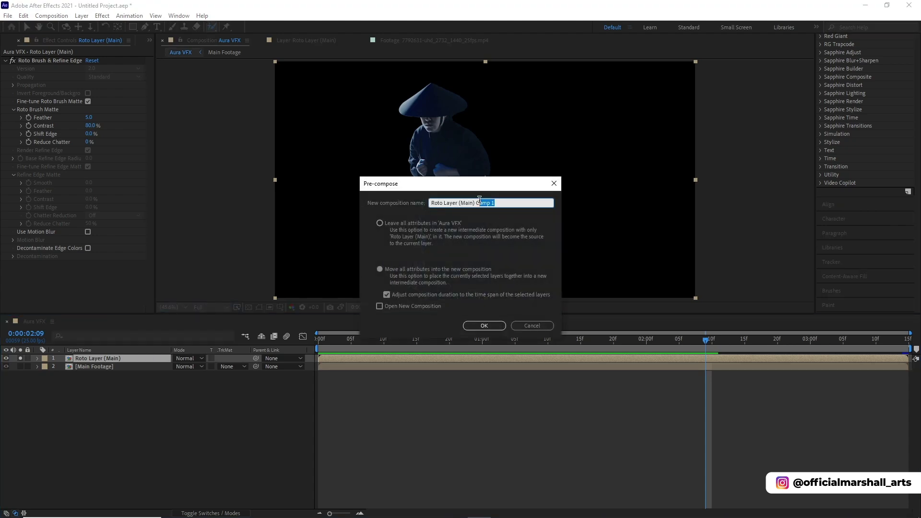
{"action": "key", "text": "Return"}
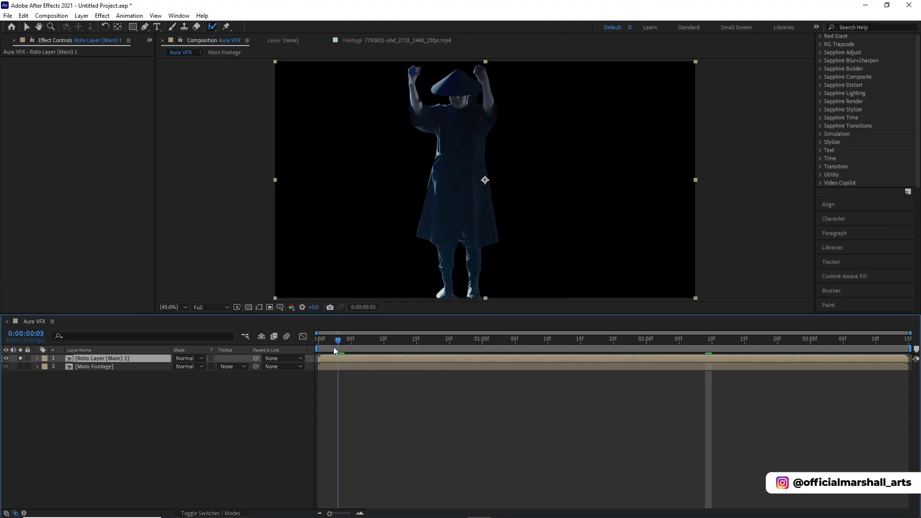
Unsolo and duplicate the roto precomp, renaming the second copy Roto Layer (Main) 2.
{"action": "left_click", "coordinate": [20, 359]}
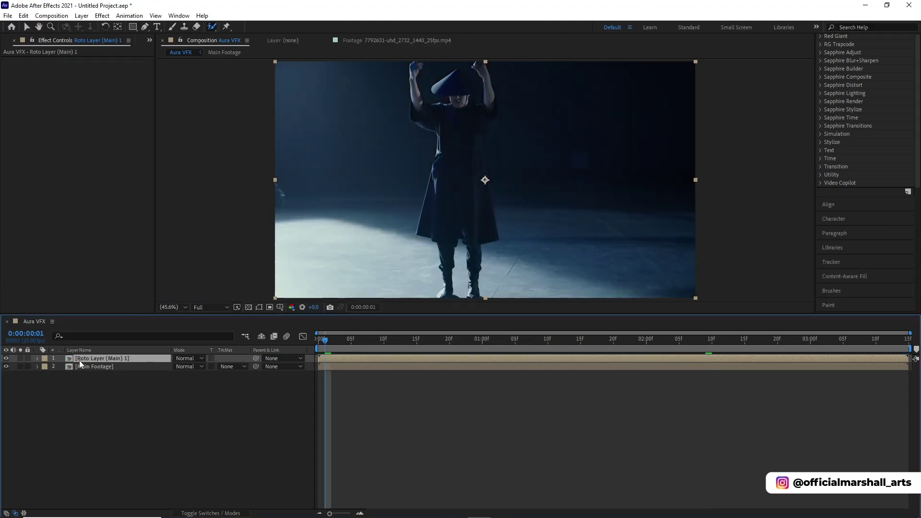
{"action": "key", "text": "ctrl+d"}
{"action": "left_click", "coordinate": [113, 366]}
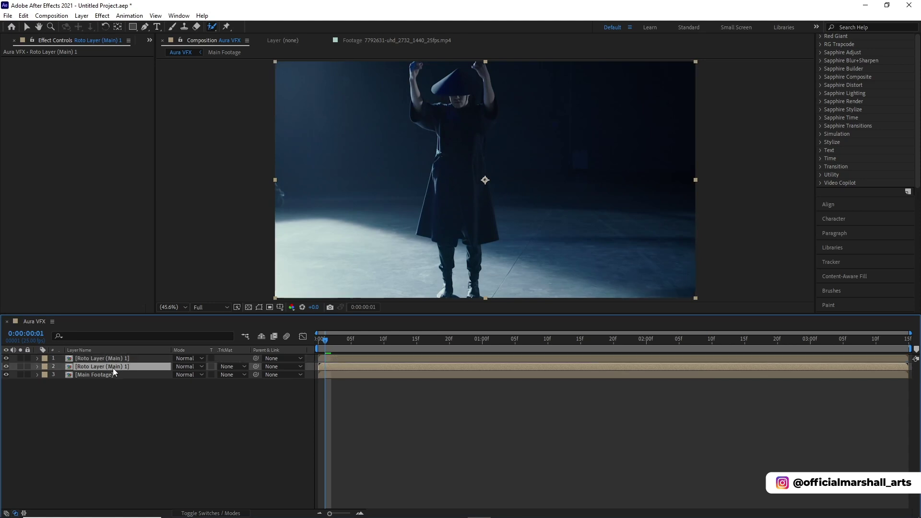
{"action": "key", "text": "Return"}
{"action": "key", "text": "Right"}
{"action": "key", "text": "BackSpace"}
{"action": "key", "text": "BackSpace"}
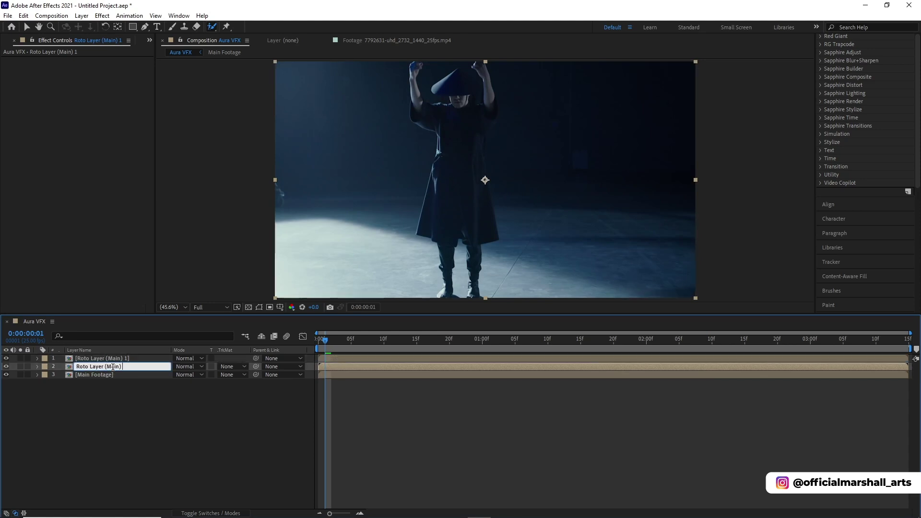
{"action": "type", "text": "2"}
{"action": "key", "text": "Return"}
Rename the top copy Roto Layer (Main) and select Roto Layer (Main) 2.
{"action": "key", "text": "ctrl+Up"}
{"action": "key", "text": "Return"}
{"action": "type", "text": "Roto Layer (Ma"}
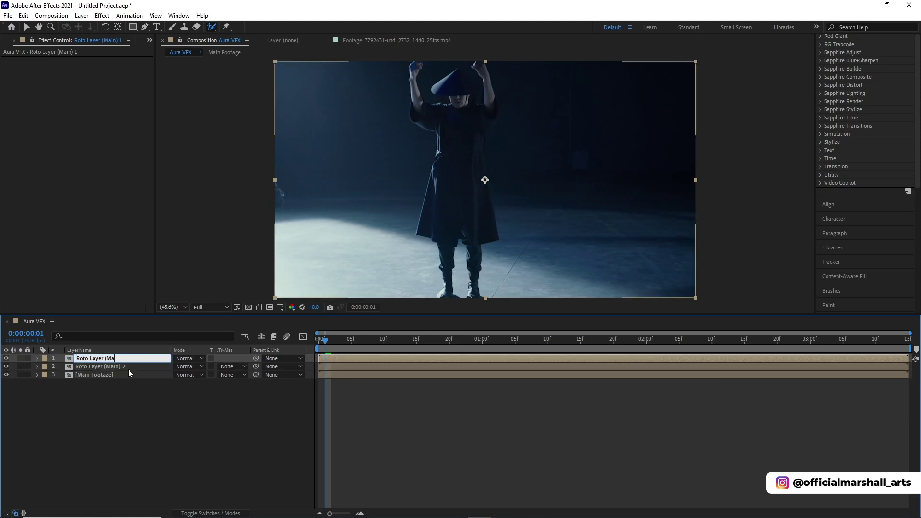
{"action": "type", "text": "in)"}
{"action": "key", "text": "Return"}
{"action": "left_click", "coordinate": [141, 424]}
{"action": "left_click", "coordinate": [126, 364]}
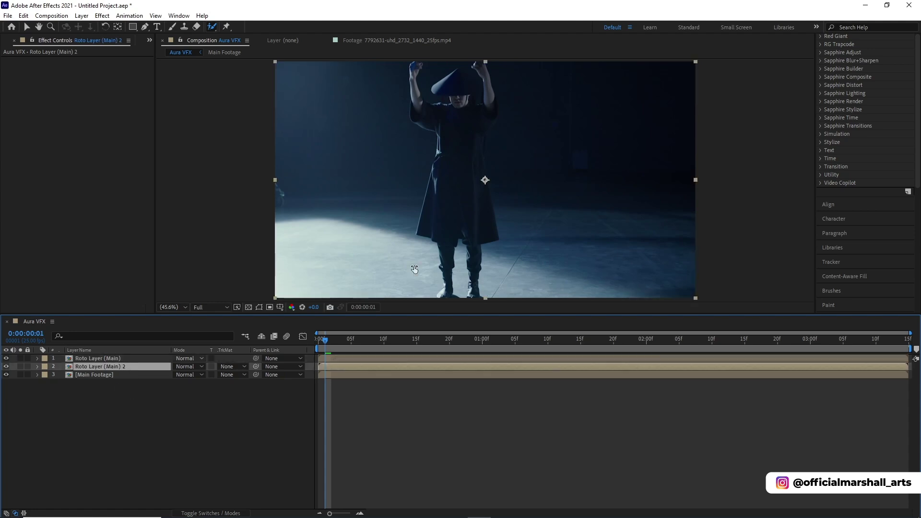
Apply the Fill effect to Roto Layer (Main) 2.
{"action": "scroll", "coordinate": [847, 180], "scroll_direction": "up", "scroll_amount": 5}
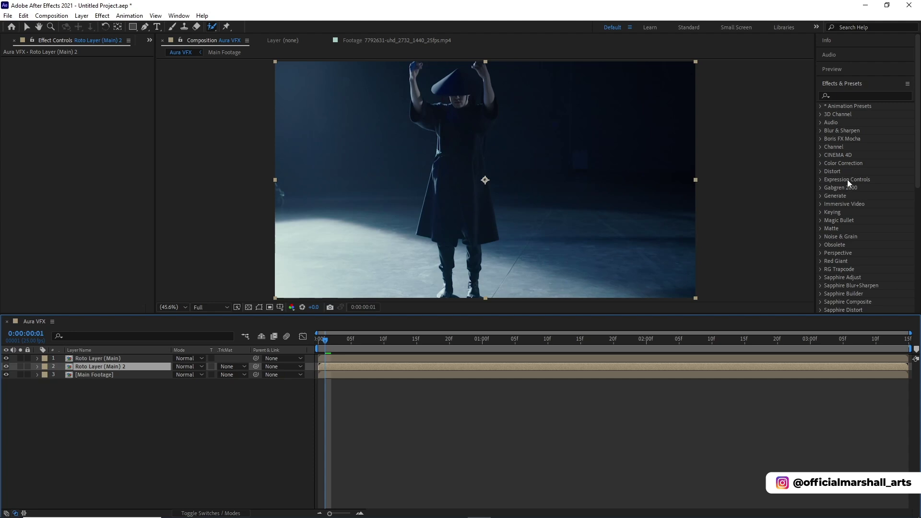
{"action": "left_click", "coordinate": [856, 97]}
{"action": "type", "text": "fill"}
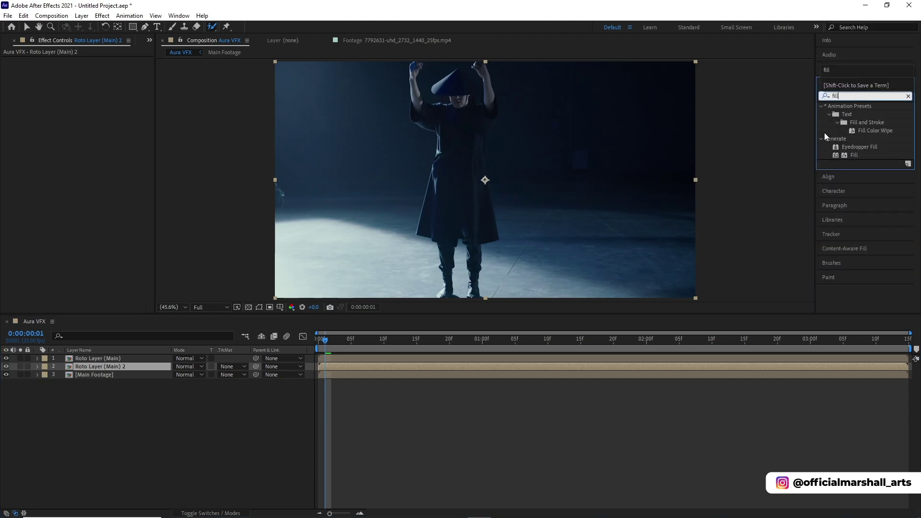
{"action": "double_click", "coordinate": [855, 154]}
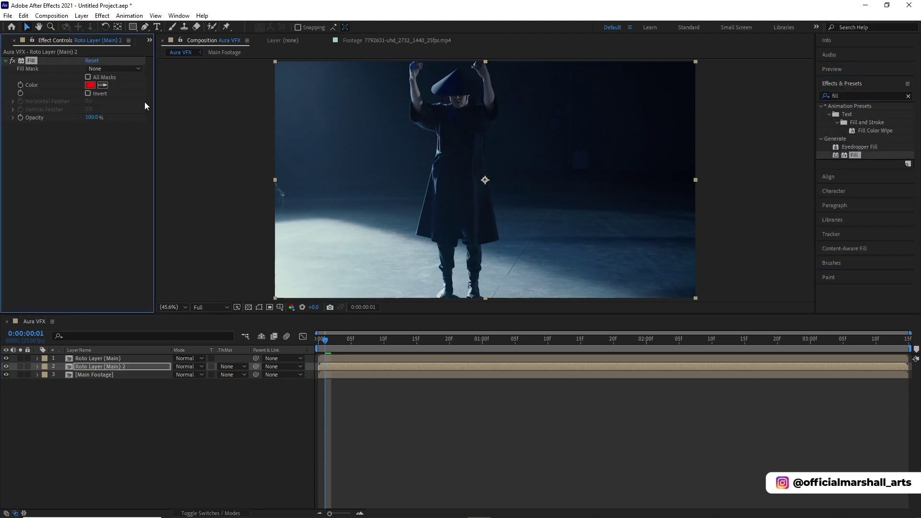
Set the Fill colour to a pale cyan (7EF9F5) at hue 178°.
{"action": "left_click", "coordinate": [90, 86]}
{"action": "left_click", "coordinate": [155, 252]}
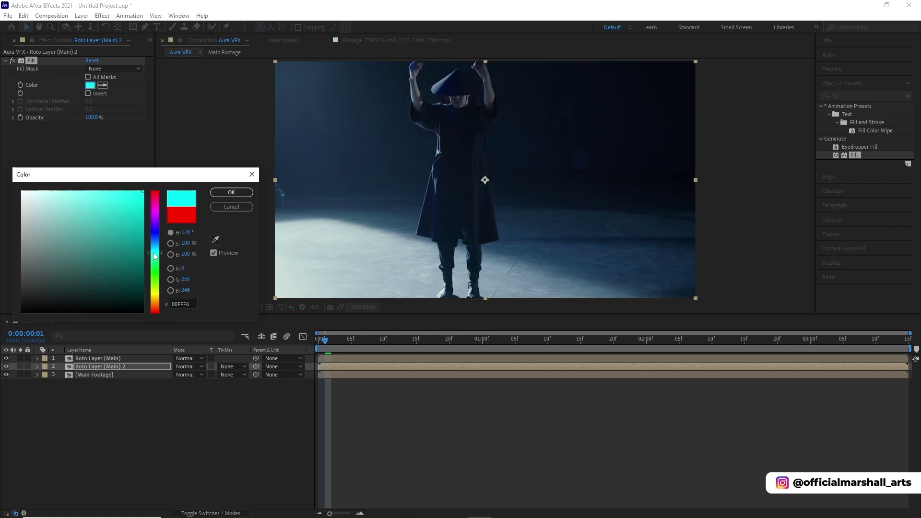
{"action": "left_click", "coordinate": [82, 193]}
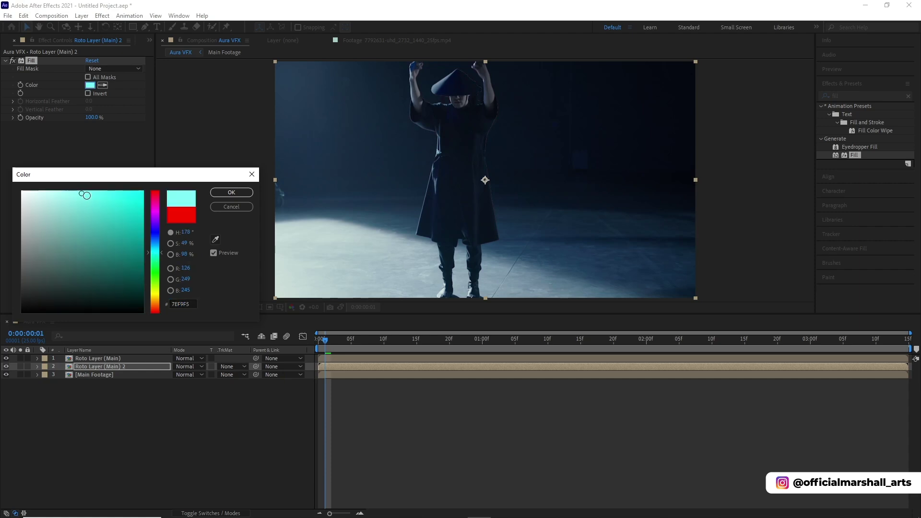
{"action": "left_click", "coordinate": [231, 194]}
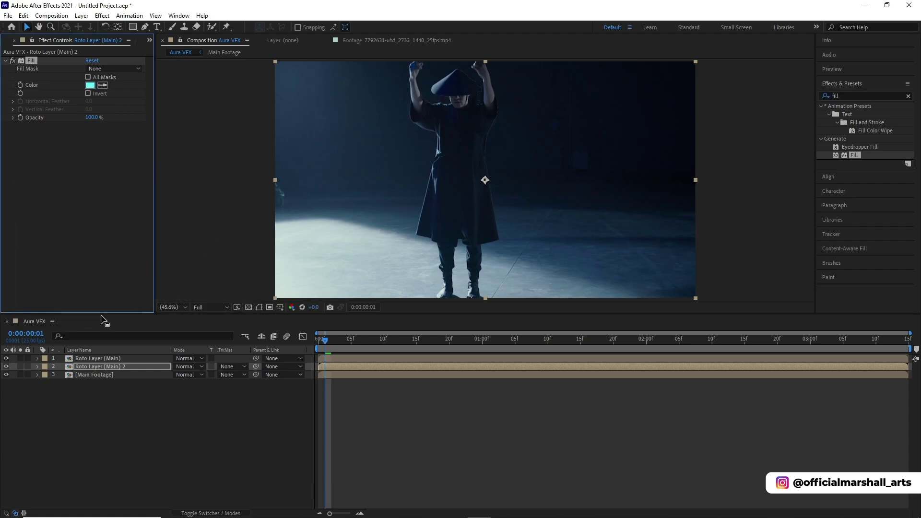
{"action": "left_click", "coordinate": [99, 368]}
{"action": "left_click", "coordinate": [908, 96]}
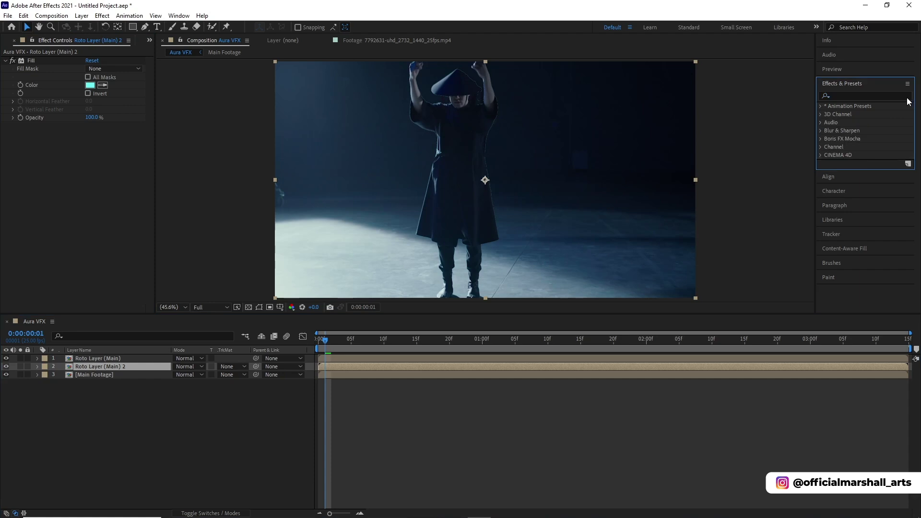
Apply Turbulent Displace to Roto Layer (Main) 2 with the Evolution expression time*200.
{"action": "type", "text": "turbulent"}
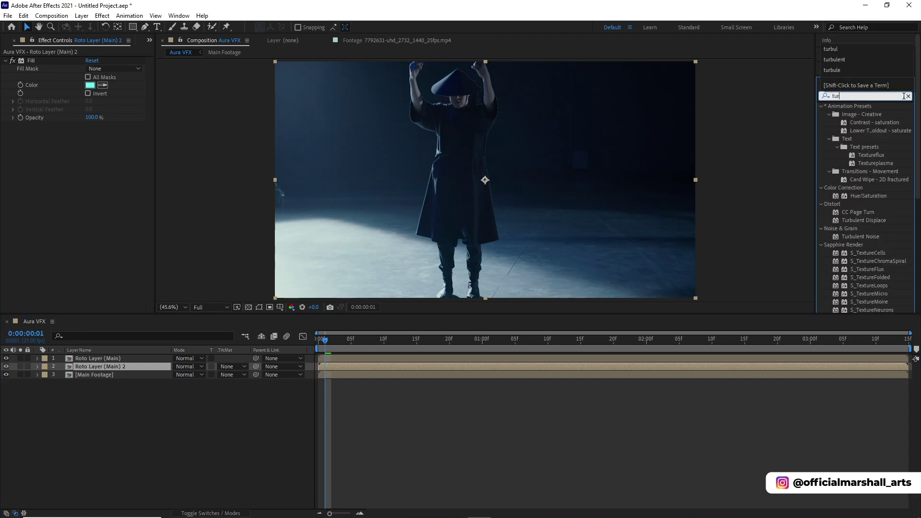
{"action": "double_click", "coordinate": [869, 116]}
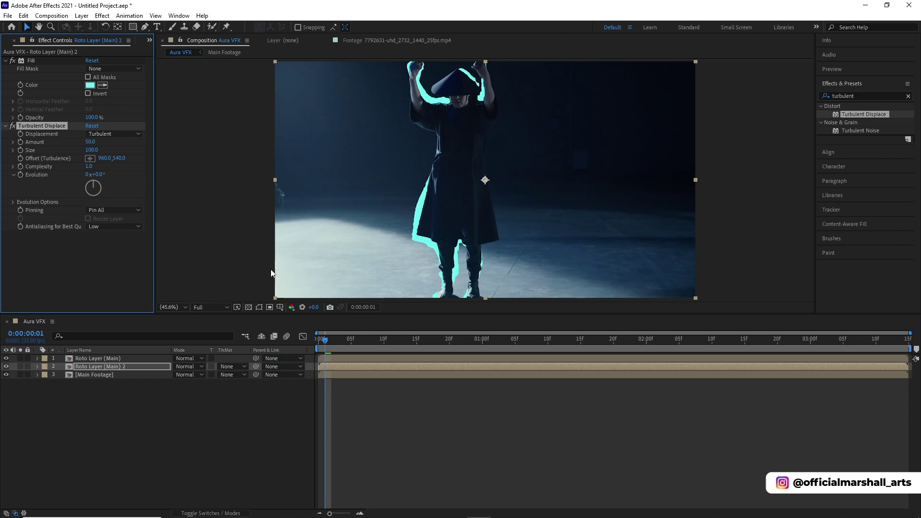
{"action": "left_click", "coordinate": [20, 175], "text": "alt"}
{"action": "type", "text": "t"}
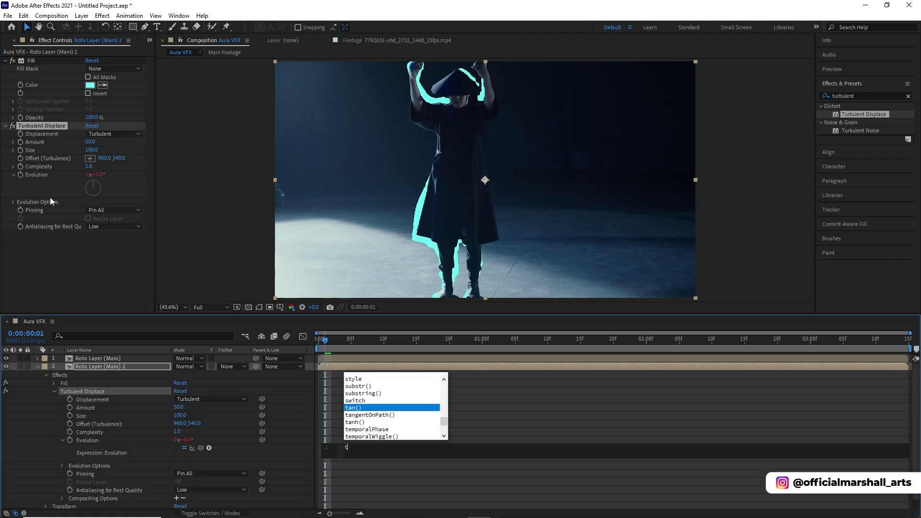
{"action": "type", "text": "ime"}
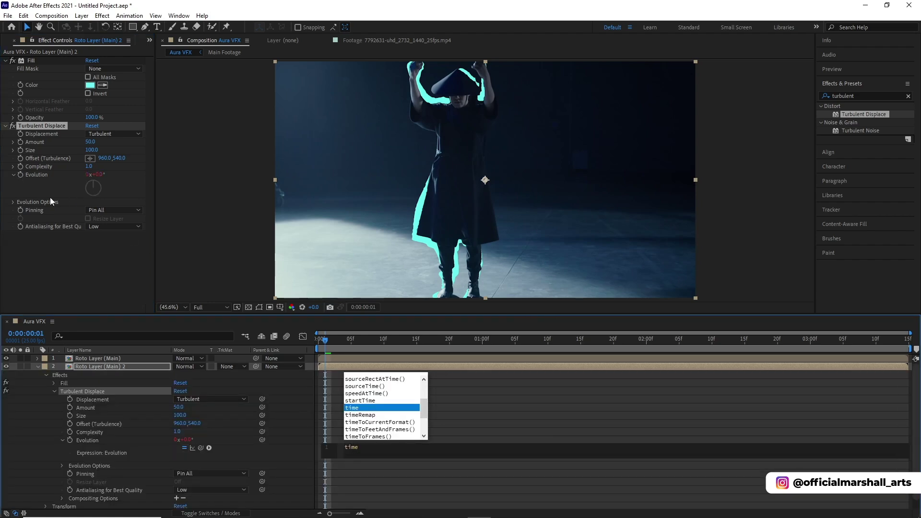
{"action": "type", "text": "*"}
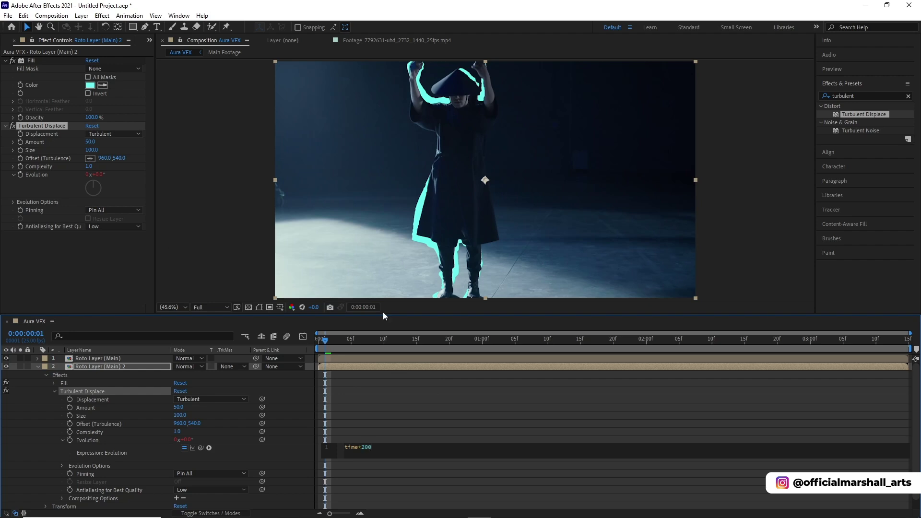
{"action": "left_click", "coordinate": [361, 423]}
Adjust Turbulent Displace Size through 47 and 61 to 86, previewing each change.
{"action": "left_click", "coordinate": [317, 340]}
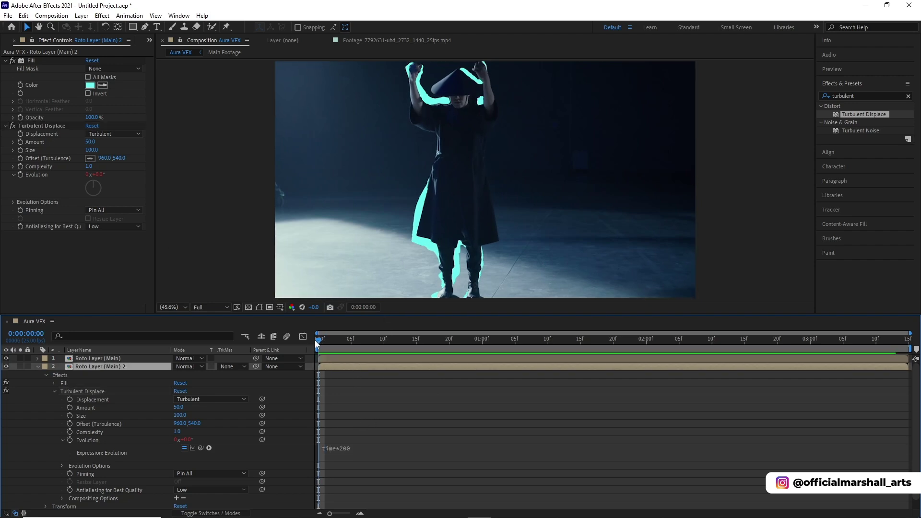
{"action": "key", "text": "space"}
{"action": "left_click", "coordinate": [365, 340]}
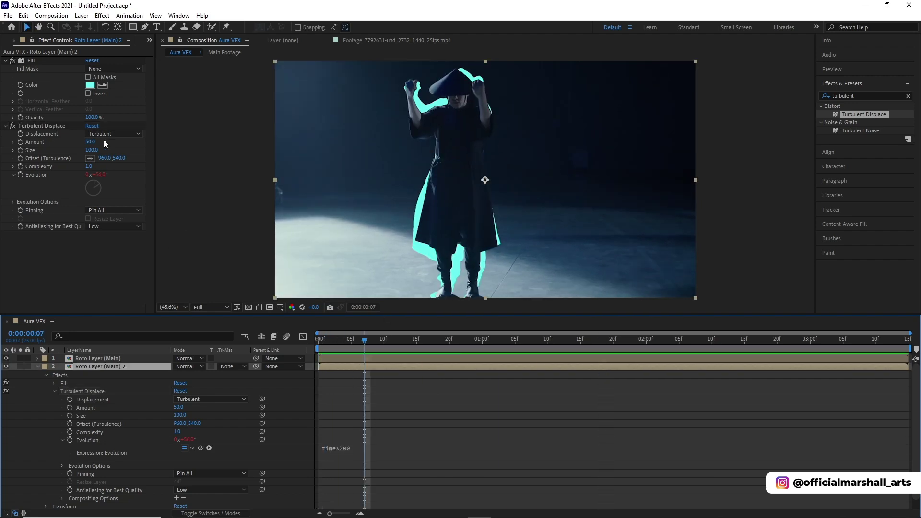
{"action": "mouse_move", "coordinate": [93, 152]}
{"action": "left_mouse_down"}
{"action": "mouse_move", "coordinate": [68, 151]}
{"action": "mouse_move", "coordinate": [79, 145]}
{"action": "left_mouse_up"}
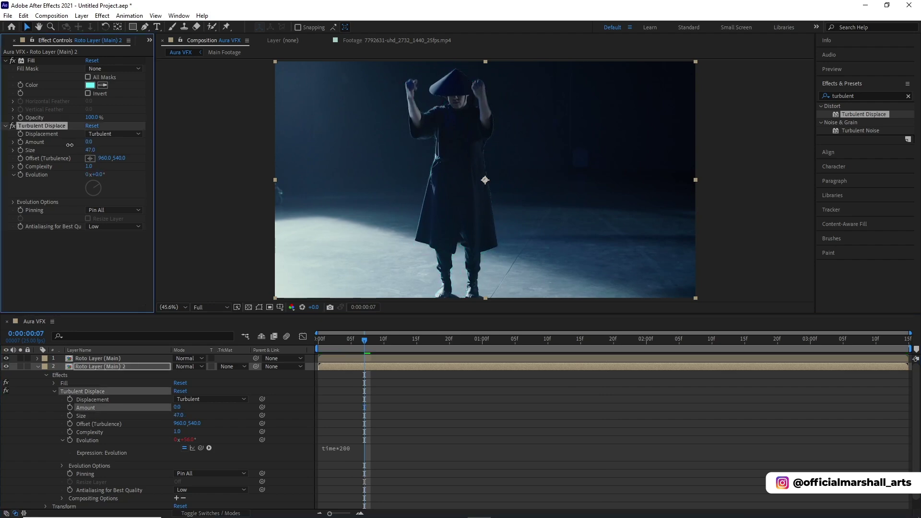
{"action": "key", "text": "space"}
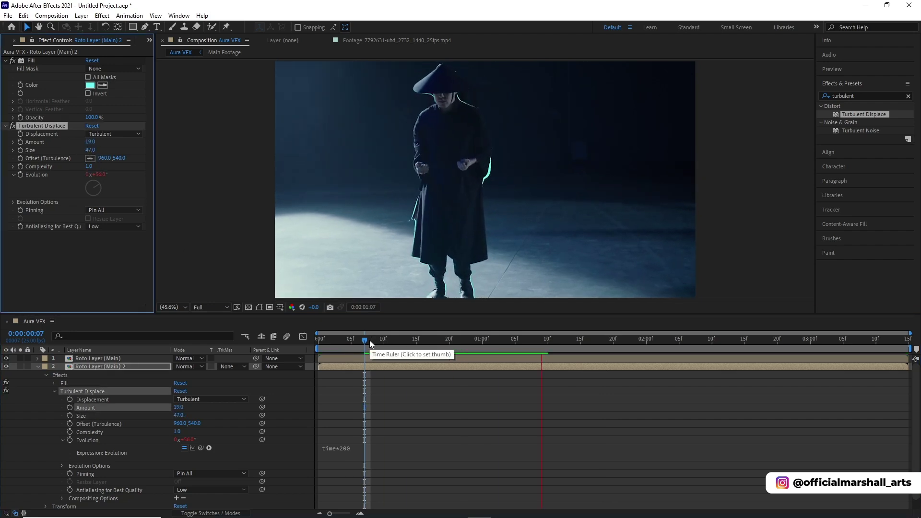
{"action": "left_click_drag", "start_coordinate": [90, 150], "coordinate": [96, 150]}
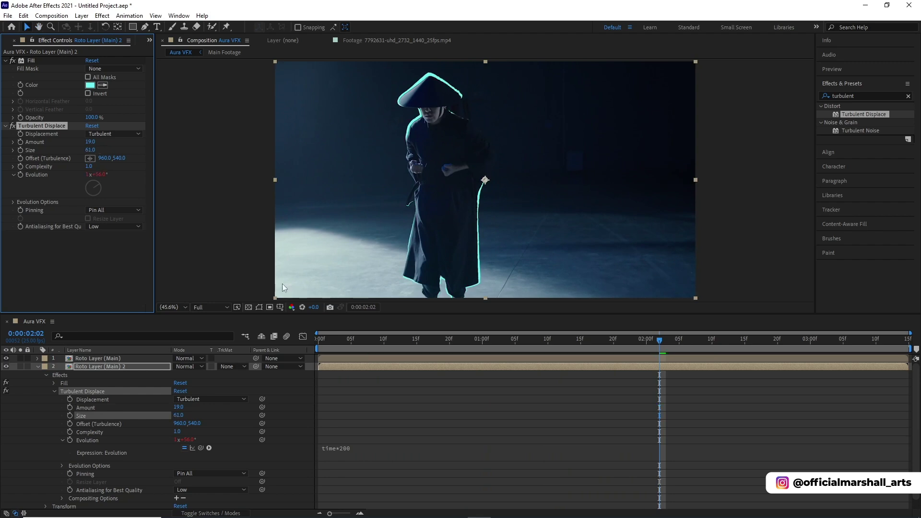
{"action": "key", "text": "space"}
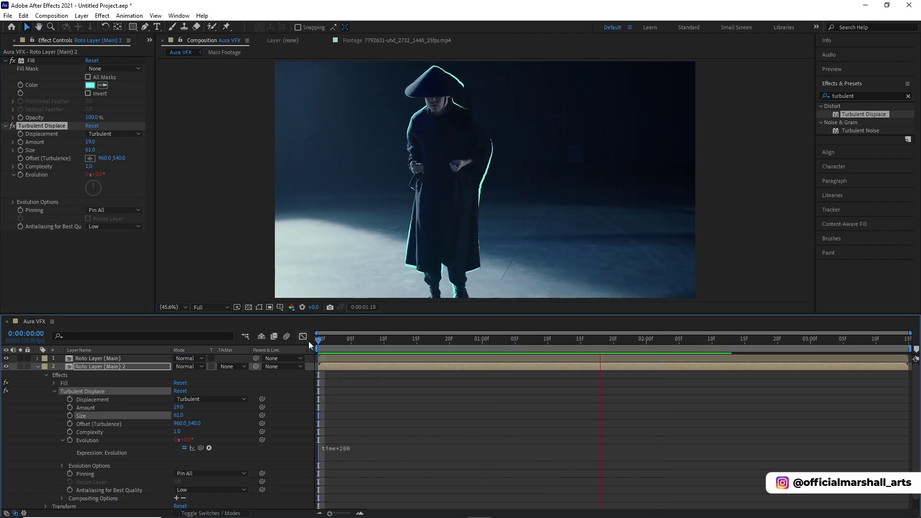
{"action": "key", "text": "space"}
{"action": "left_click_drag", "start_coordinate": [90, 151], "coordinate": [102, 151]}
{"action": "key", "text": "space"}
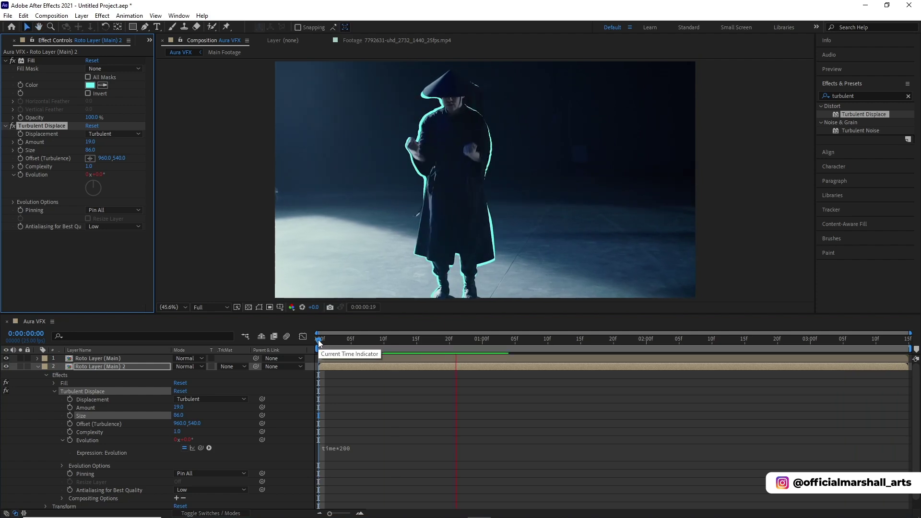
Raise the Turbulent Displace Amount to 25 and preview the aura.
{"action": "left_click_drag", "start_coordinate": [90, 142], "coordinate": [90, 144]}
{"action": "left_click", "coordinate": [240, 291]}
{"action": "key", "text": "space"}
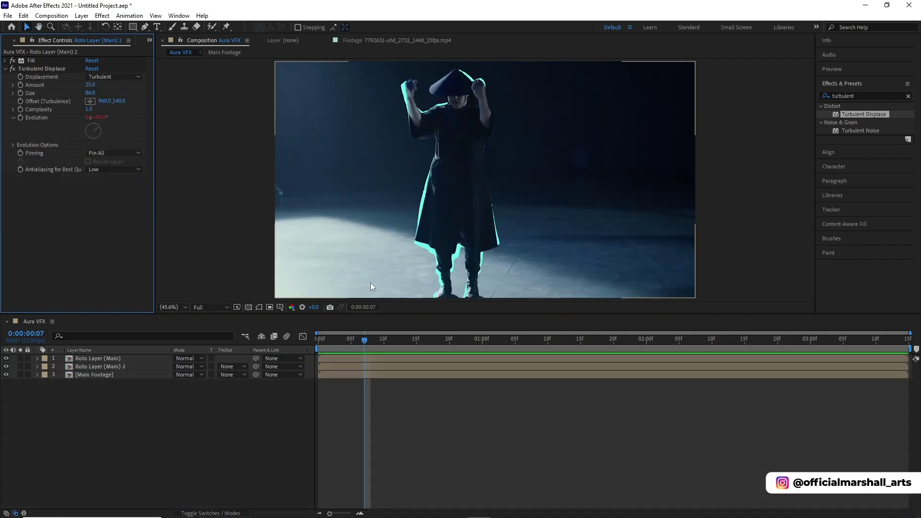
{"action": "left_click", "coordinate": [905, 98]}
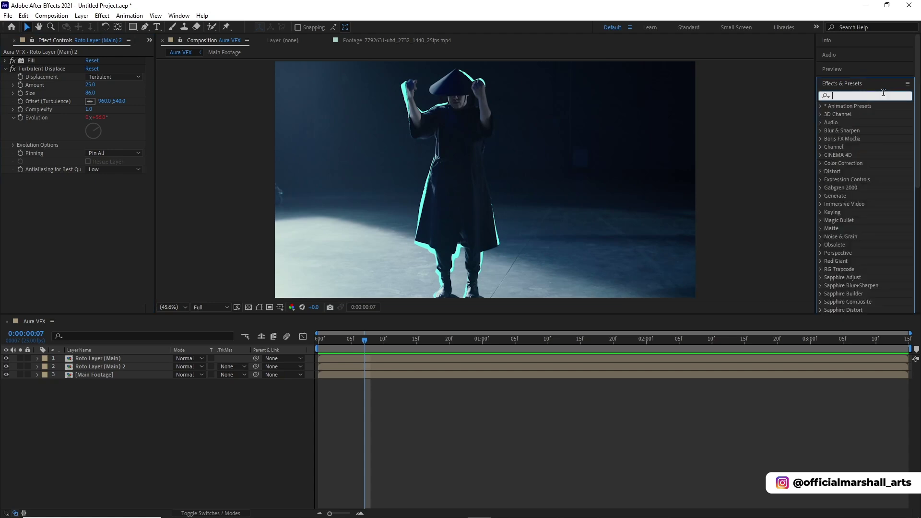
Apply Fast Box Blur to Roto Layer (Main) 2 at Blur Radius 21, checking it soloed.
{"action": "type", "text": "fast "}
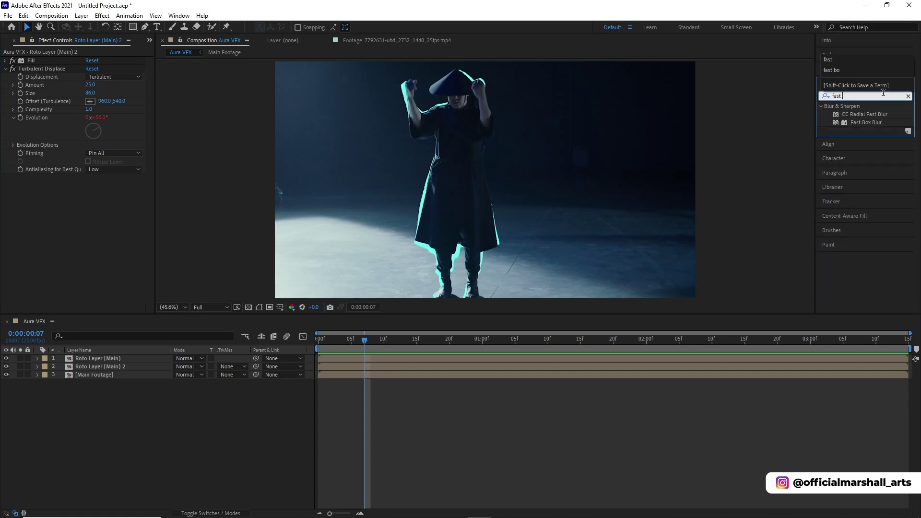
{"action": "type", "text": "box"}
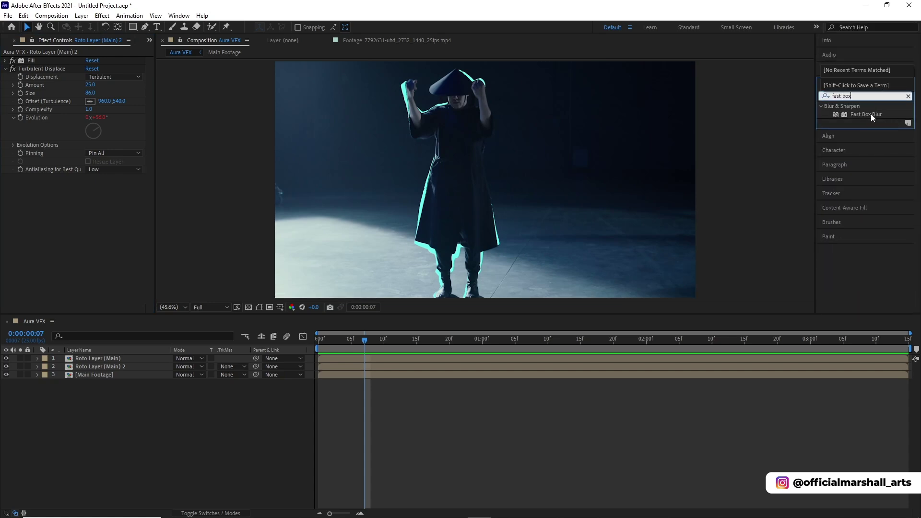
{"action": "left_click_drag", "start_coordinate": [871, 113], "coordinate": [39, 361]}
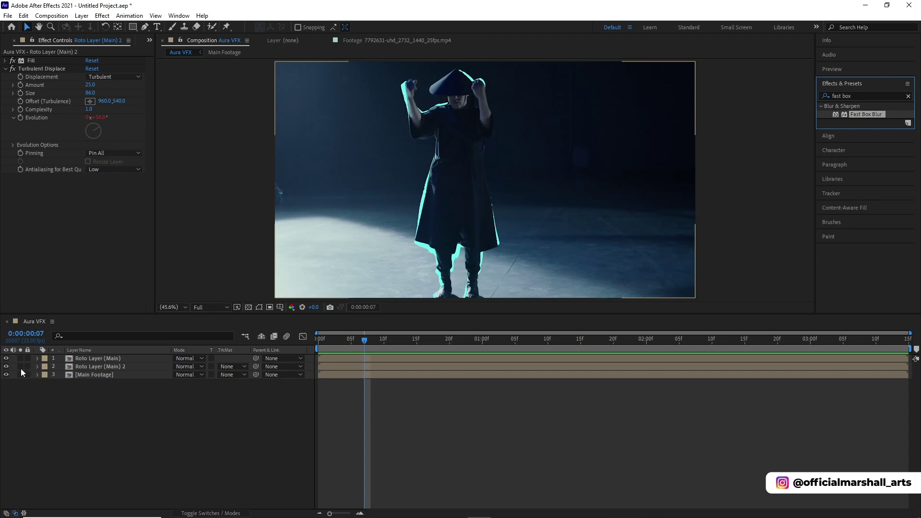
{"action": "left_click", "coordinate": [22, 367]}
{"action": "left_click_drag", "start_coordinate": [871, 114], "coordinate": [422, 371]}
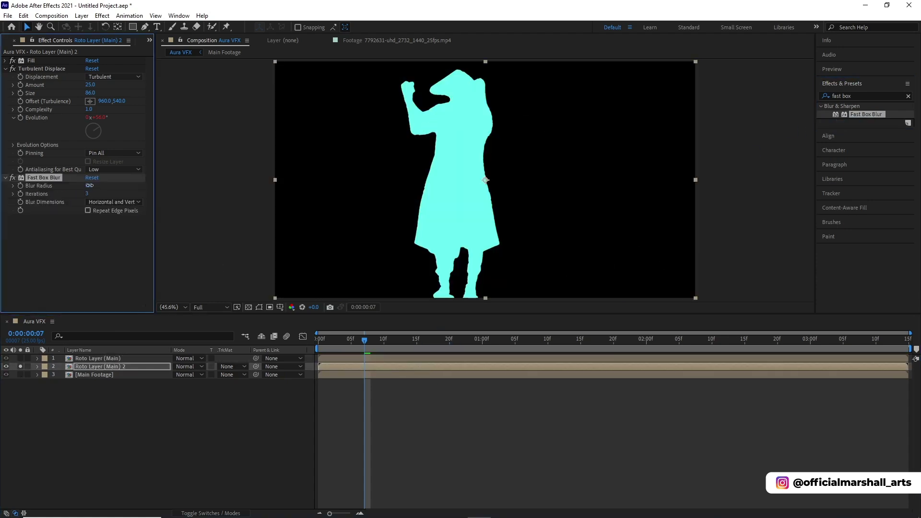
{"action": "left_click_drag", "start_coordinate": [90, 186], "coordinate": [105, 195]}
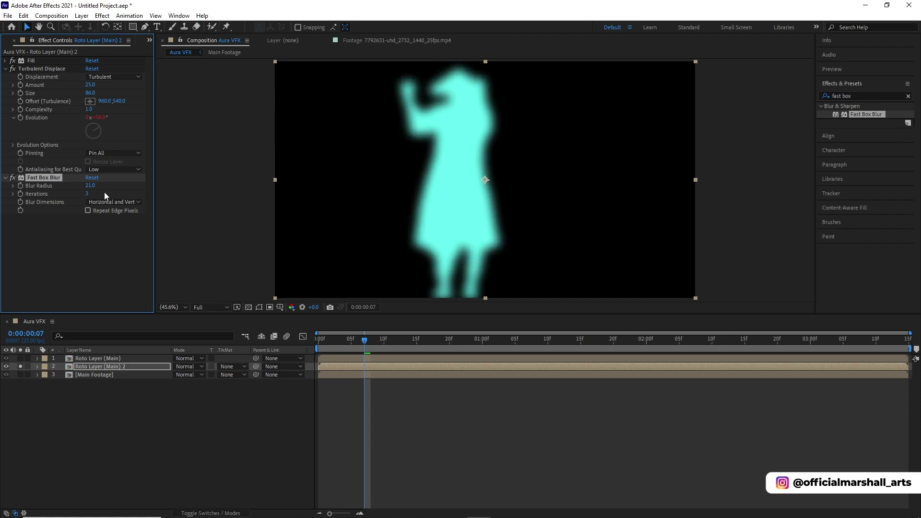
{"action": "left_click", "coordinate": [21, 366]}
{"action": "left_click", "coordinate": [320, 343]}
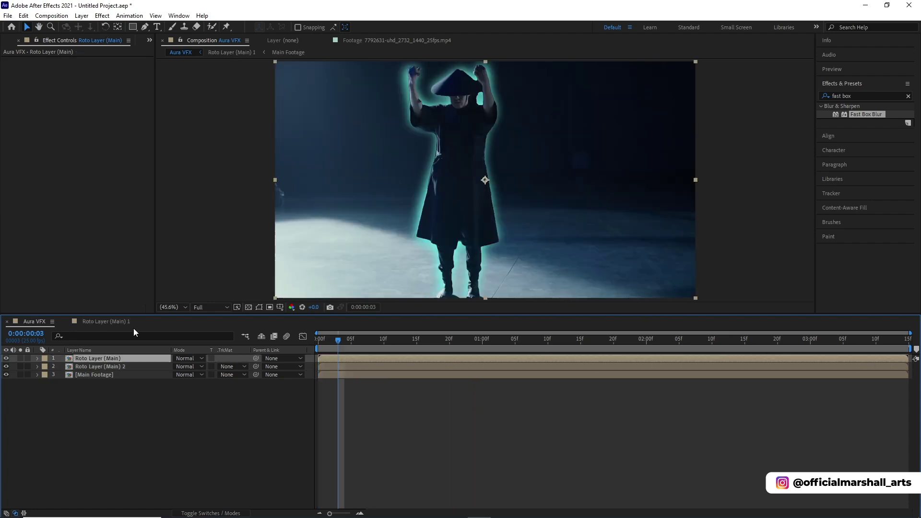
Trim all three layers to start at 1:00 and slide them to the comp start.
{"action": "key", "text": "space"}
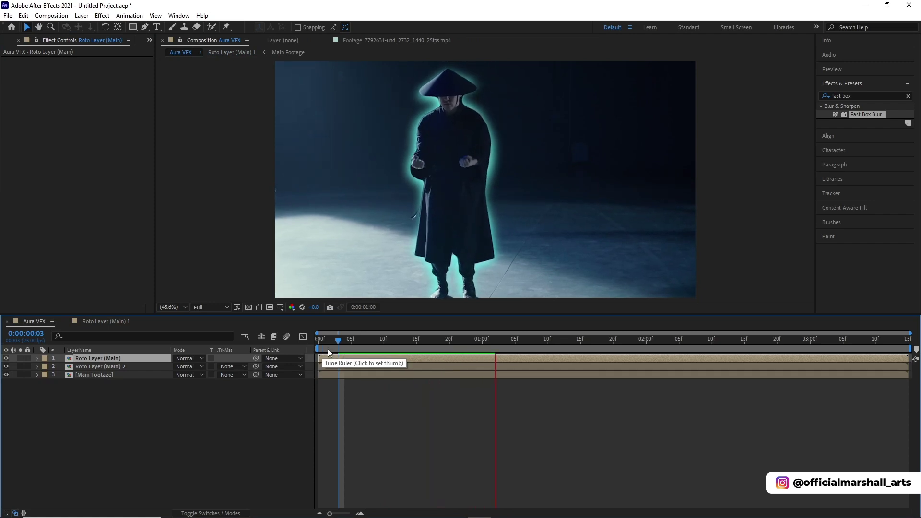
{"action": "key", "text": "space"}
{"action": "key", "text": "ctrl+a"}
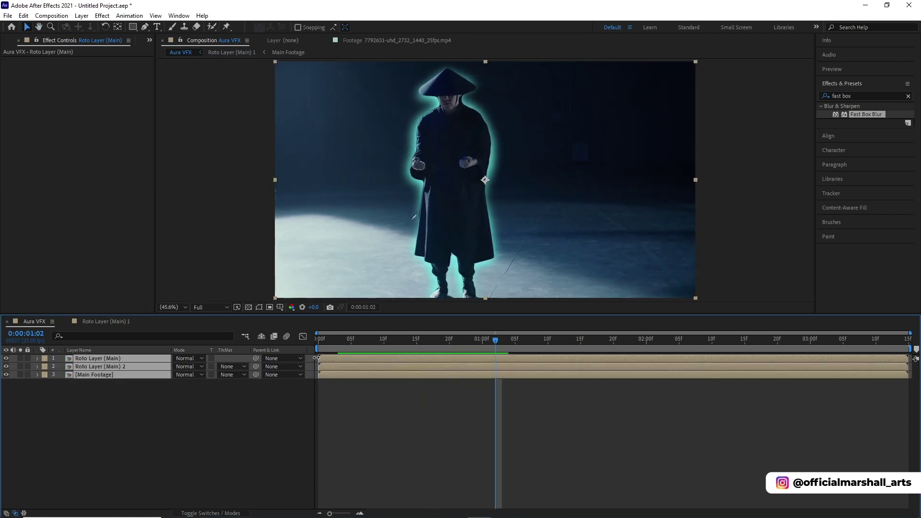
{"action": "left_click_drag", "start_coordinate": [319, 370], "coordinate": [343, 367]}
{"action": "left_click", "coordinate": [323, 350]}
{"action": "key", "text": "space"}
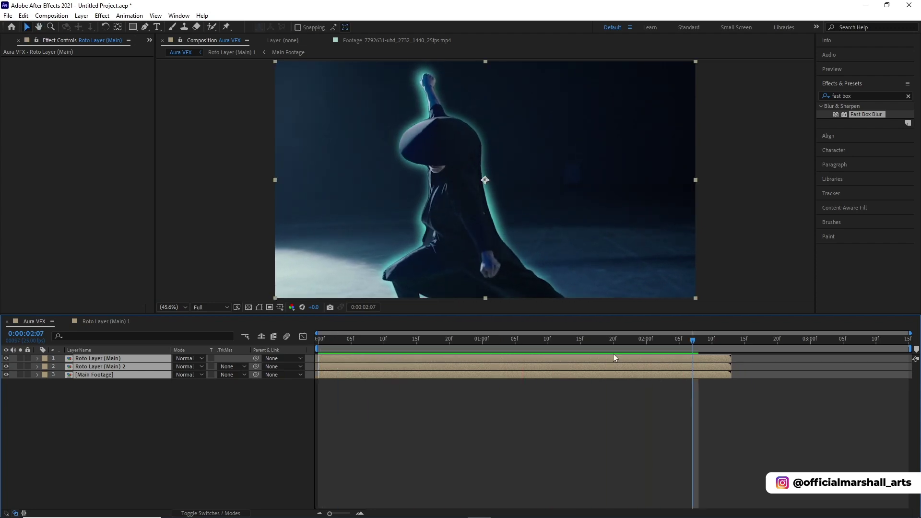
End the work area at 0:00:02:12 and trim the comp to the work area.
{"action": "left_click", "coordinate": [727, 342]}
{"action": "key", "text": "n"}
{"action": "right_click", "coordinate": [629, 346]}
{"action": "left_click", "coordinate": [679, 375]}
{"action": "left_click_drag", "start_coordinate": [480, 338], "coordinate": [292, 350]}
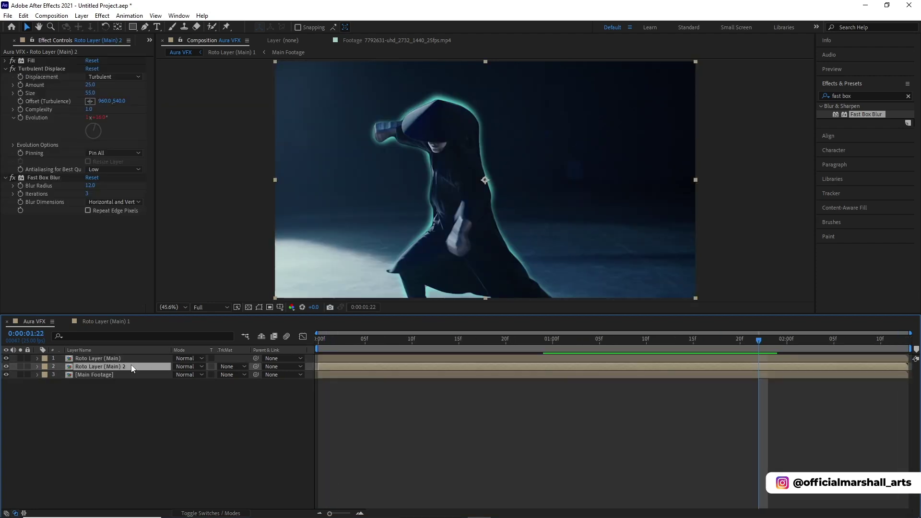
Duplicate the cyan glow layer as Roto Layer (Main) 3, move it to the top, collapse its effects.
{"action": "key", "text": "ctrl+d"}
{"action": "left_click_drag", "start_coordinate": [131, 364], "coordinate": [127, 358]}
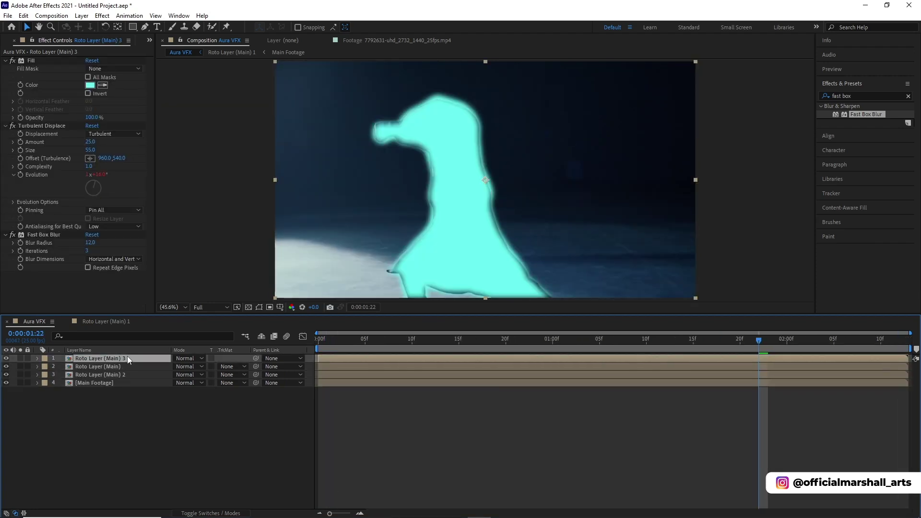
{"action": "left_click", "coordinate": [5, 60]}
{"action": "left_click", "coordinate": [5, 69]}
{"action": "left_click", "coordinate": [6, 76]}
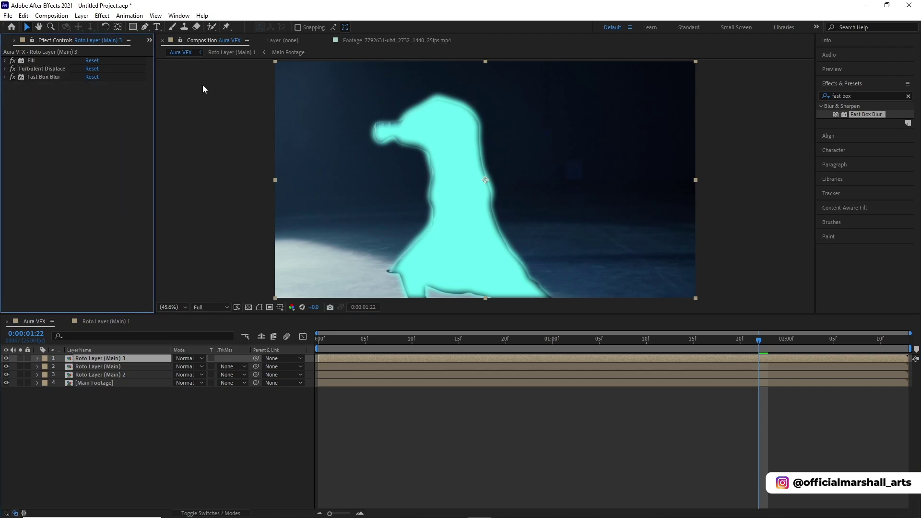
Apply Simple Choker to Roto Layer (Main) 3 with Choke Matte -45.60.
{"action": "left_click", "coordinate": [908, 97]}
{"action": "type", "text": "simple choker"}
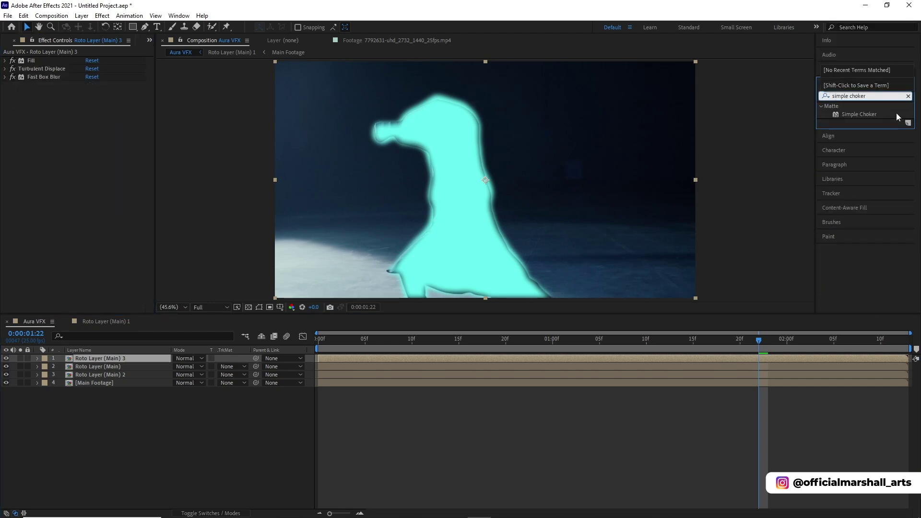
{"action": "left_click_drag", "start_coordinate": [896, 113], "coordinate": [442, 358]}
{"action": "left_click_drag", "start_coordinate": [90, 100], "coordinate": [42, 67]}
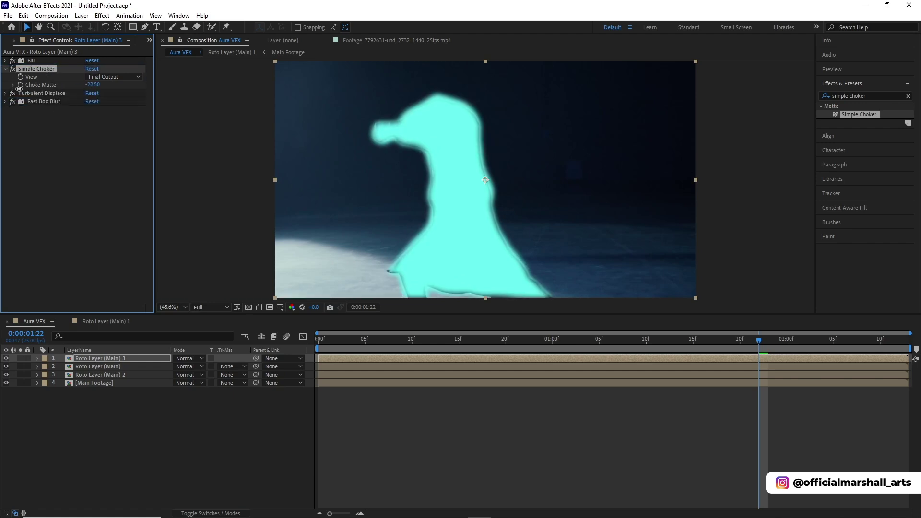
{"action": "left_click_drag", "start_coordinate": [91, 85], "coordinate": [3, 93]}
{"action": "left_click_drag", "start_coordinate": [91, 85], "coordinate": [2, 82]}
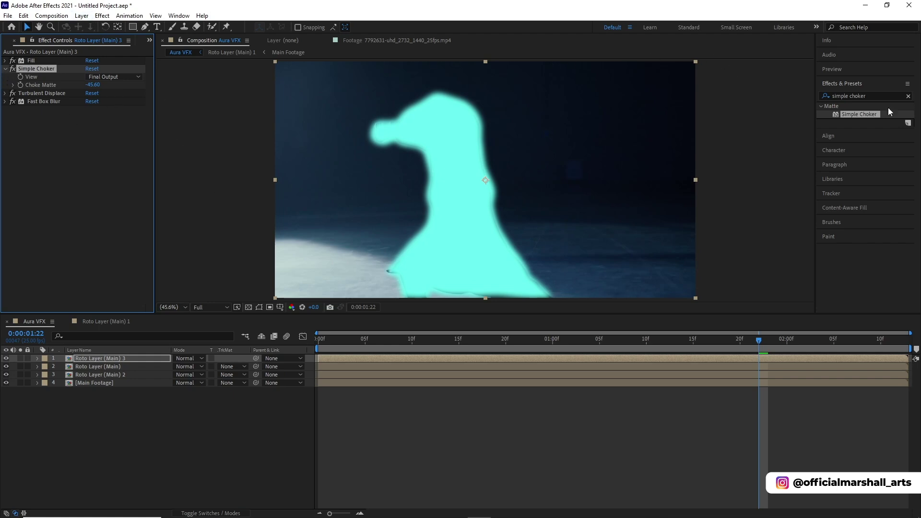
{"action": "left_click", "coordinate": [908, 96]}
Apply Set Matte to Roto Layer (Main) 3, inverting the matte from layer 2, placed under Simple Choker.
{"action": "left_click", "coordinate": [903, 95]}
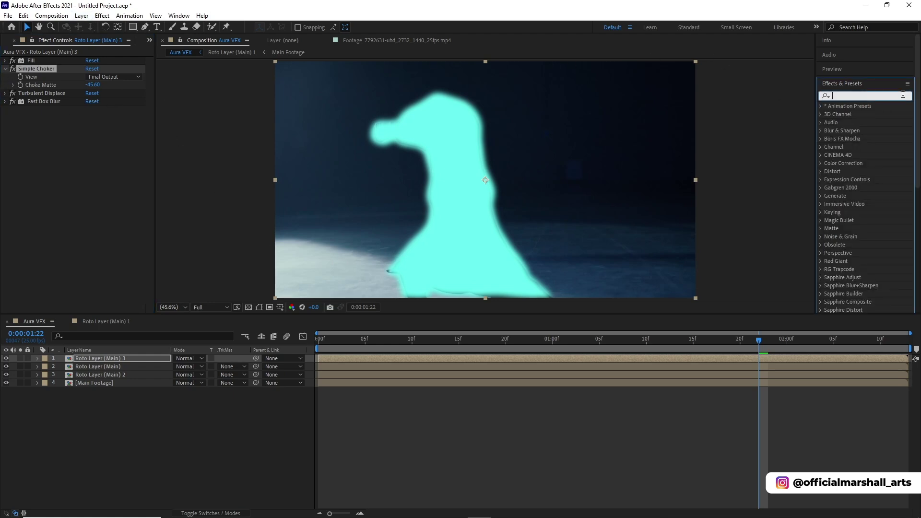
{"action": "type", "text": "set matt"}
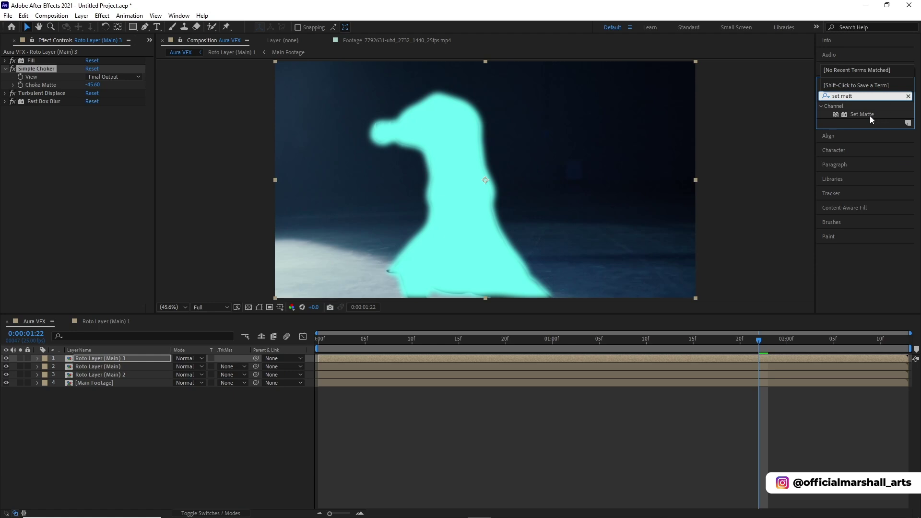
{"action": "left_click_drag", "start_coordinate": [871, 117], "coordinate": [558, 356]}
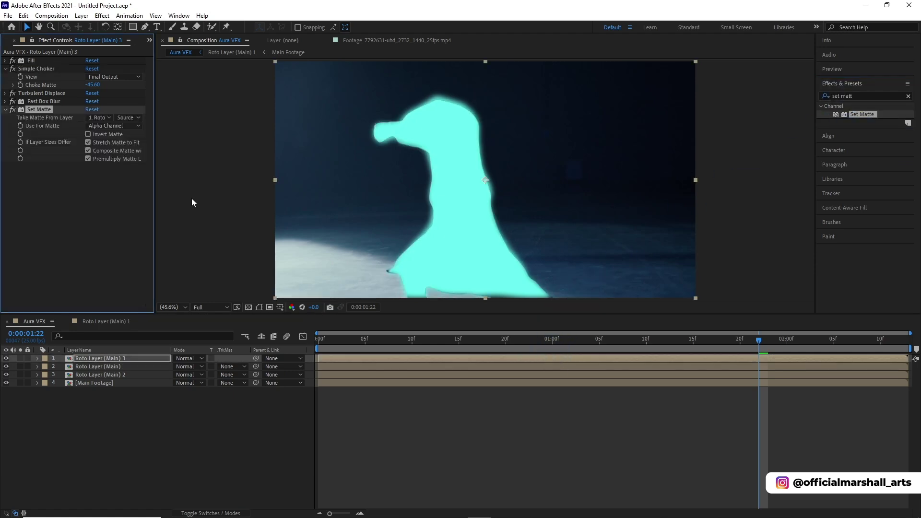
{"action": "left_click", "coordinate": [104, 120]}
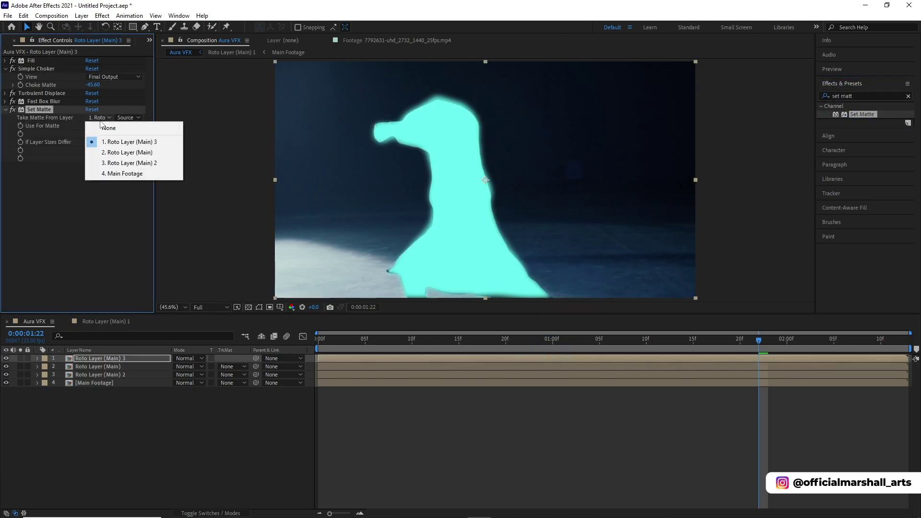
{"action": "left_click", "coordinate": [129, 156]}
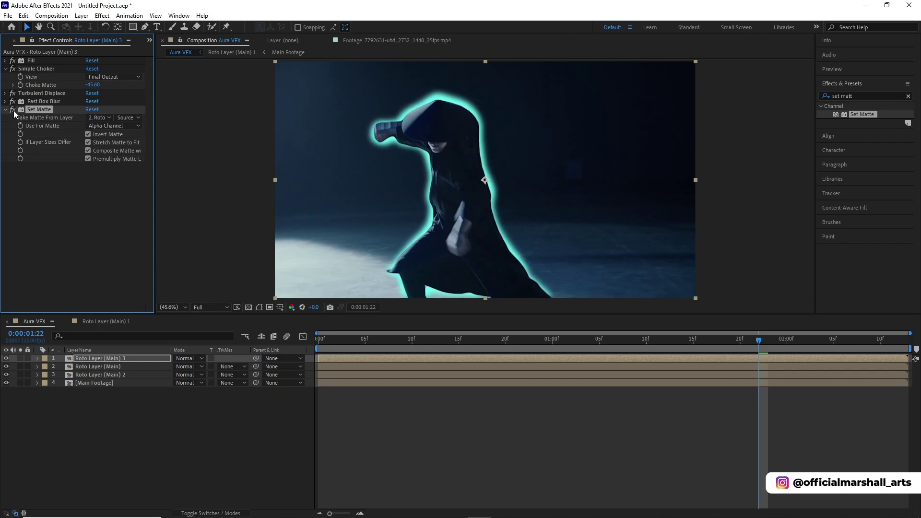
{"action": "left_click_drag", "start_coordinate": [34, 109], "coordinate": [38, 91]}
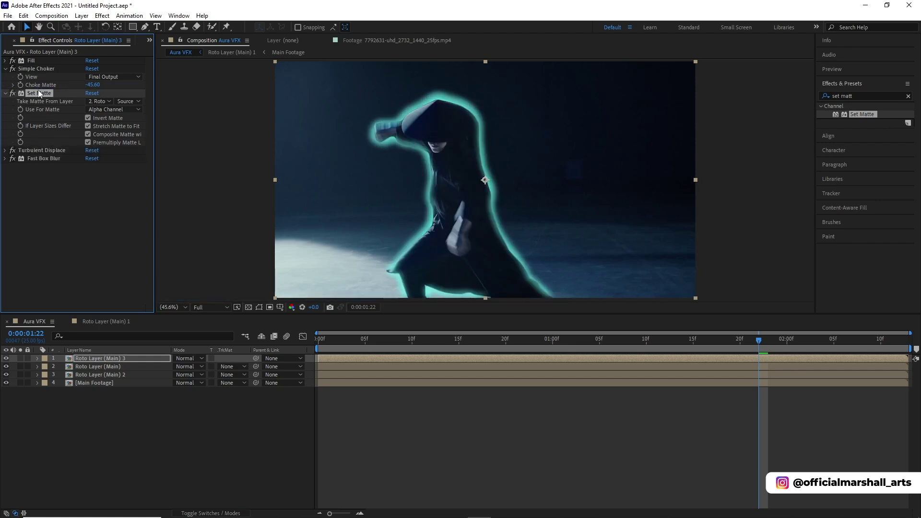
Solo and hide the aura layer to compare the cyan rim against the full composition.
{"action": "scroll", "coordinate": [412, 140], "scroll_direction": "up", "scroll_amount": 1}
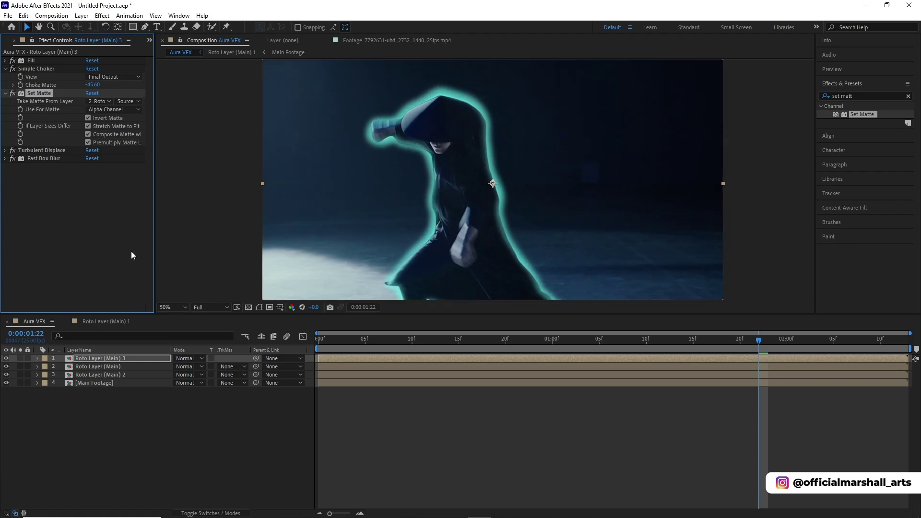
{"action": "left_click", "coordinate": [20, 358]}
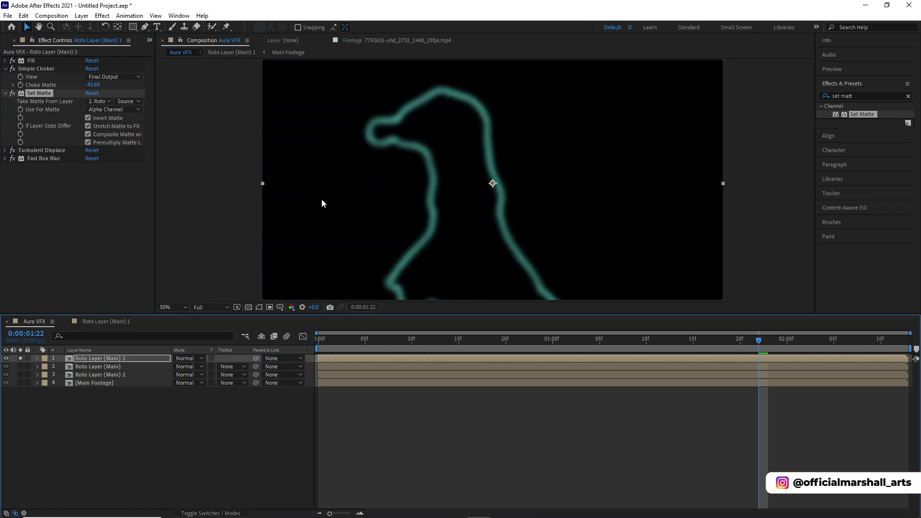
{"action": "left_click", "coordinate": [20, 358]}
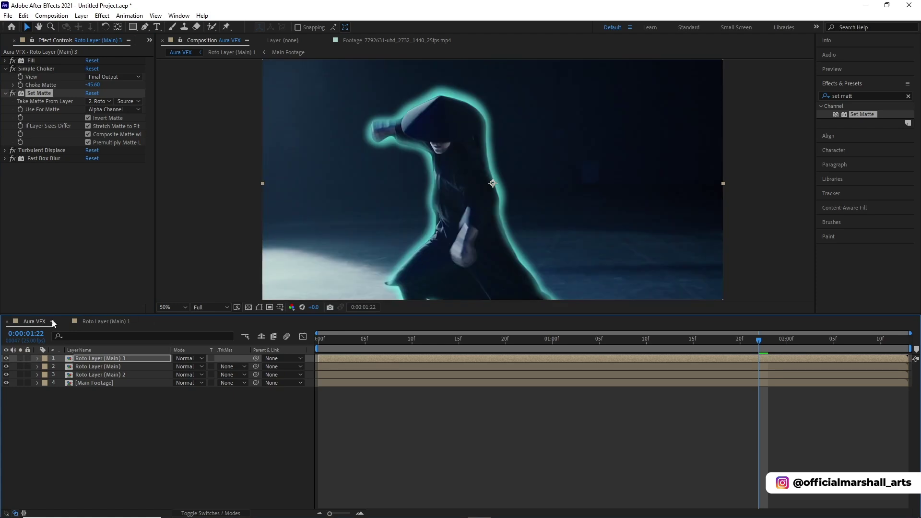
{"action": "left_click", "coordinate": [6, 358]}
{"action": "left_click", "coordinate": [6, 359]}
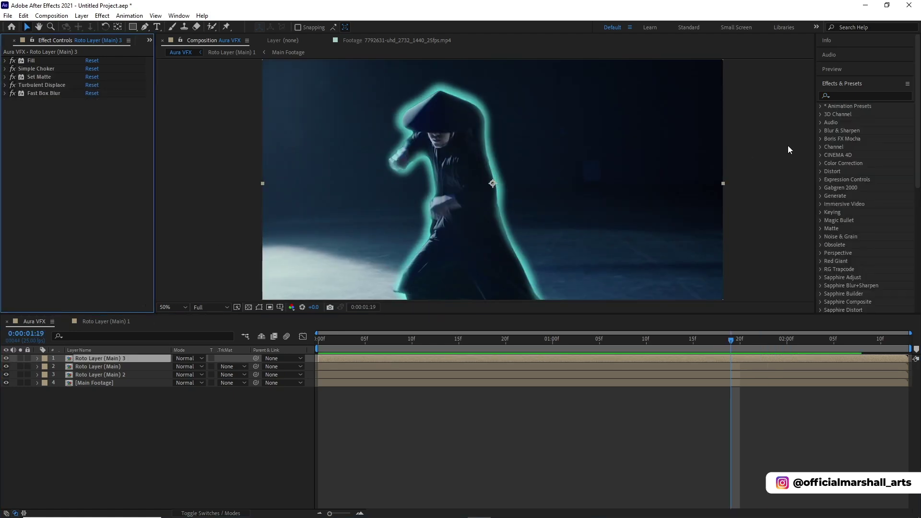
Apply Roughen Edges to the soloed Roto Layer (Main) 3 with Spiky edges and a thicker border.
{"action": "left_click", "coordinate": [856, 95]}
{"action": "type", "text": "ro"}
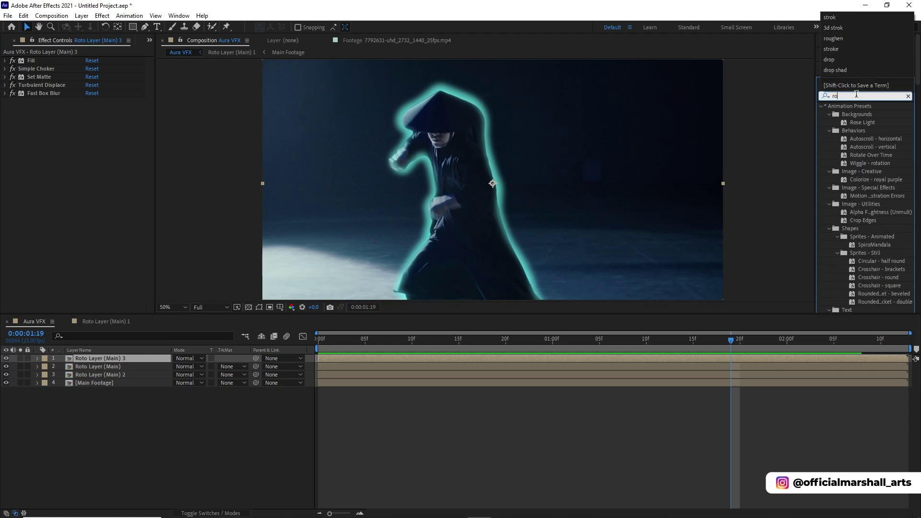
{"action": "type", "text": "ughen edges"}
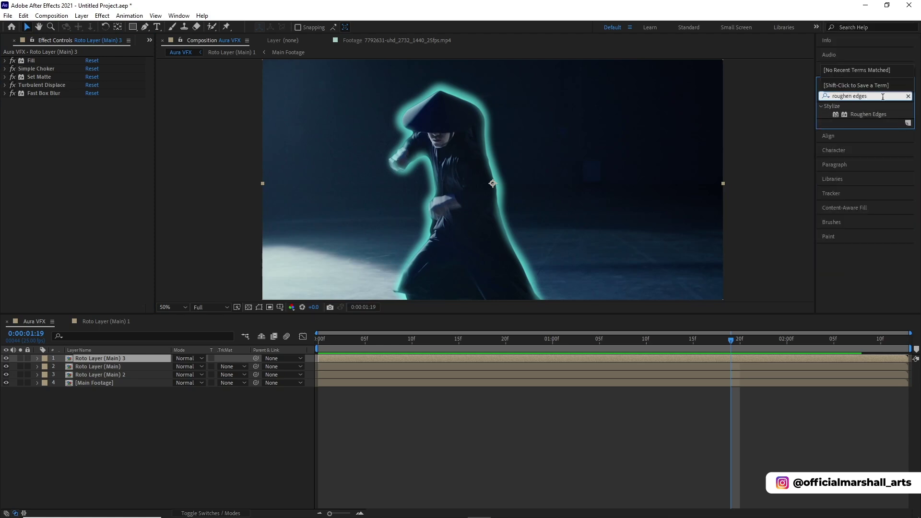
{"action": "left_click_drag", "start_coordinate": [869, 114], "coordinate": [536, 358]}
{"action": "left_click", "coordinate": [20, 359]}
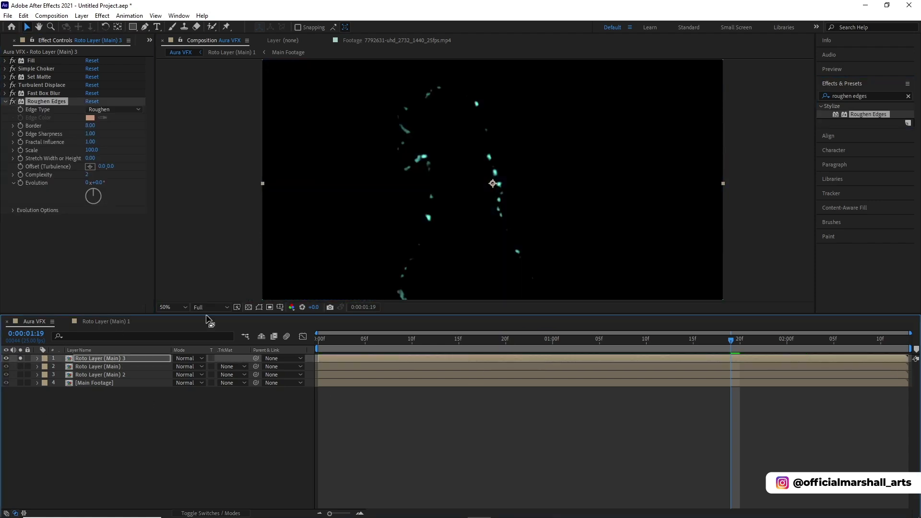
{"action": "left_click", "coordinate": [478, 339]}
{"action": "left_click", "coordinate": [114, 109]}
{"action": "left_click", "coordinate": [112, 150]}
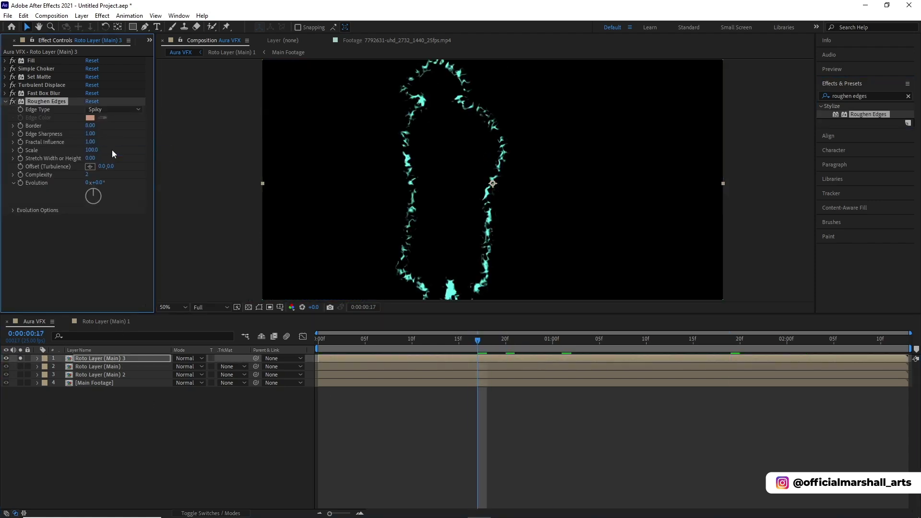
{"action": "left_click_drag", "start_coordinate": [88, 126], "coordinate": [112, 170]}
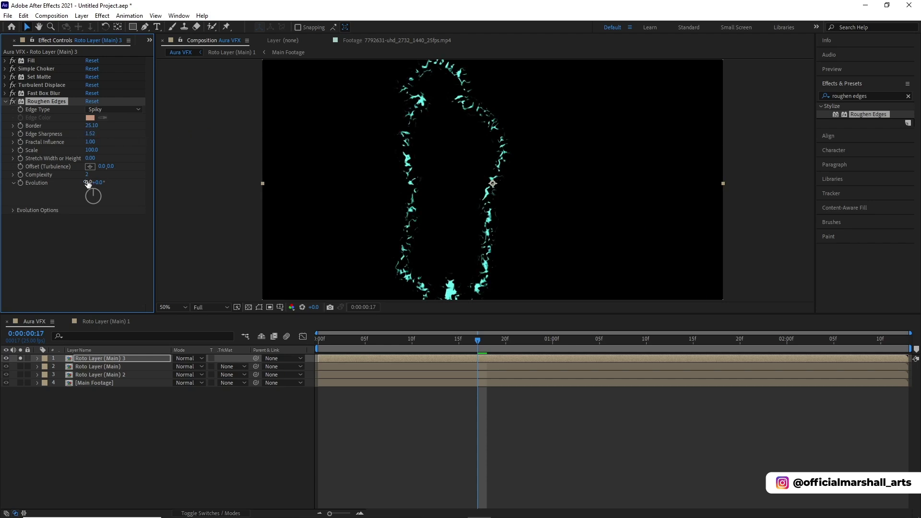
Drive Evolution with a time*200 expression, preview it, and widen Border to 35.40.
{"action": "left_click", "coordinate": [21, 184], "text": "alt"}
{"action": "type", "text": "time*200"}
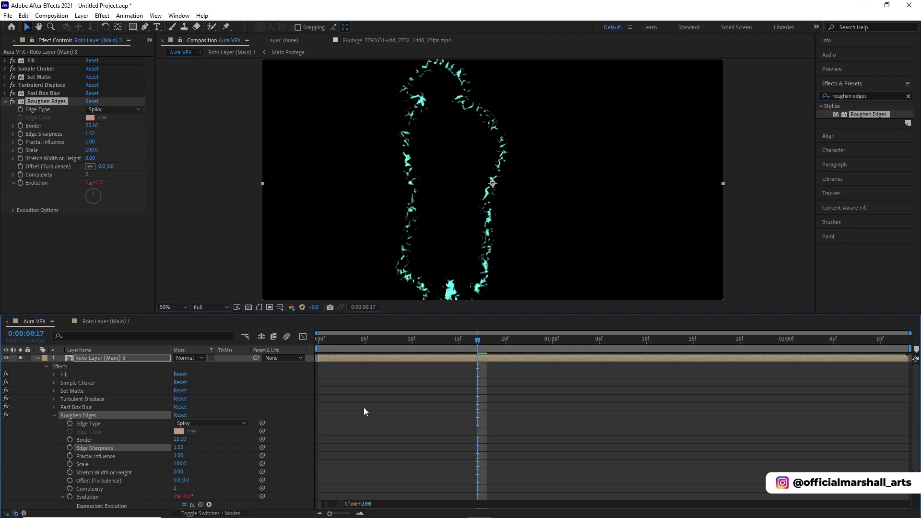
{"action": "left_click", "coordinate": [363, 407]}
{"action": "left_click", "coordinate": [317, 343]}
{"action": "key", "text": "space"}
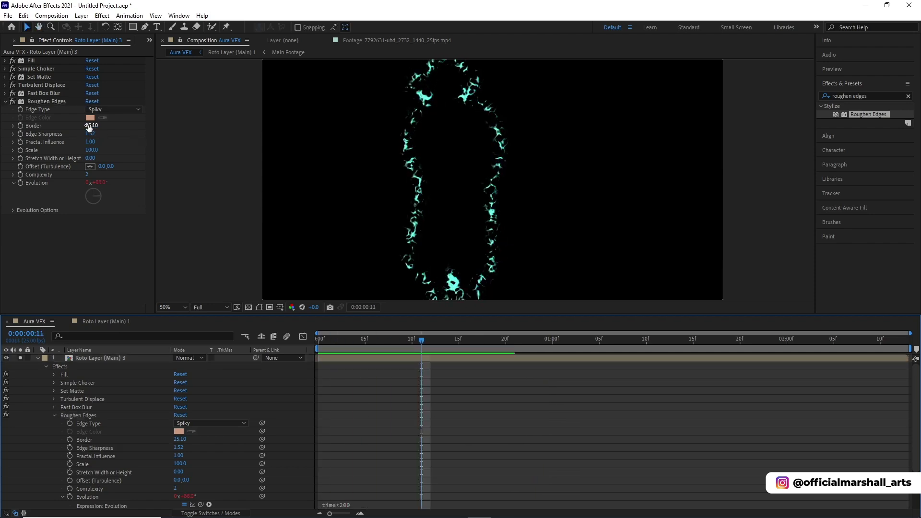
{"action": "left_click_drag", "start_coordinate": [88, 126], "coordinate": [2, 160]}
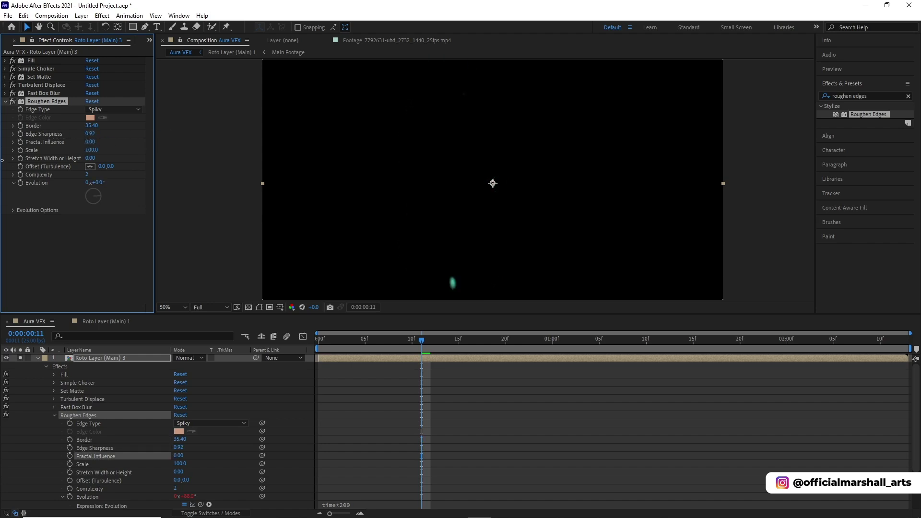
{"action": "key", "text": "ctrl+z"}
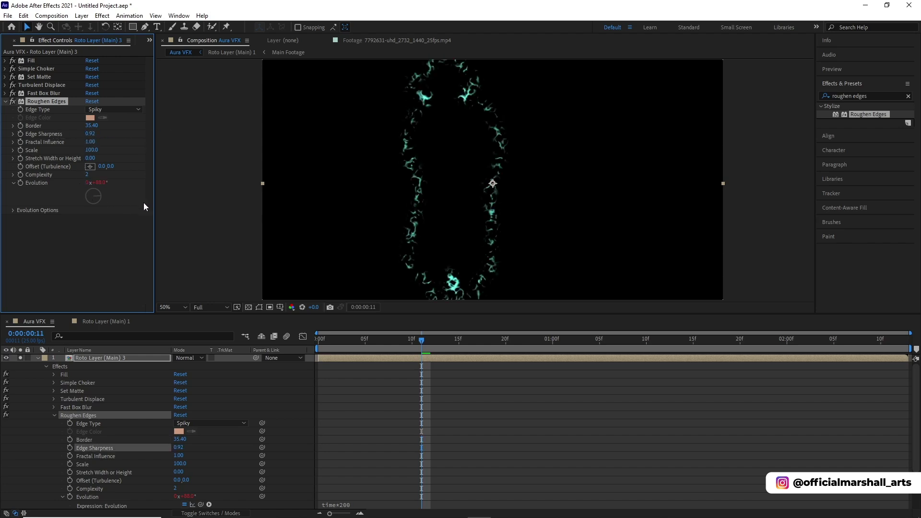
Unsolo the aura layer, then play and scrub the composition to check the spiky glow.
{"action": "left_click", "coordinate": [21, 361]}
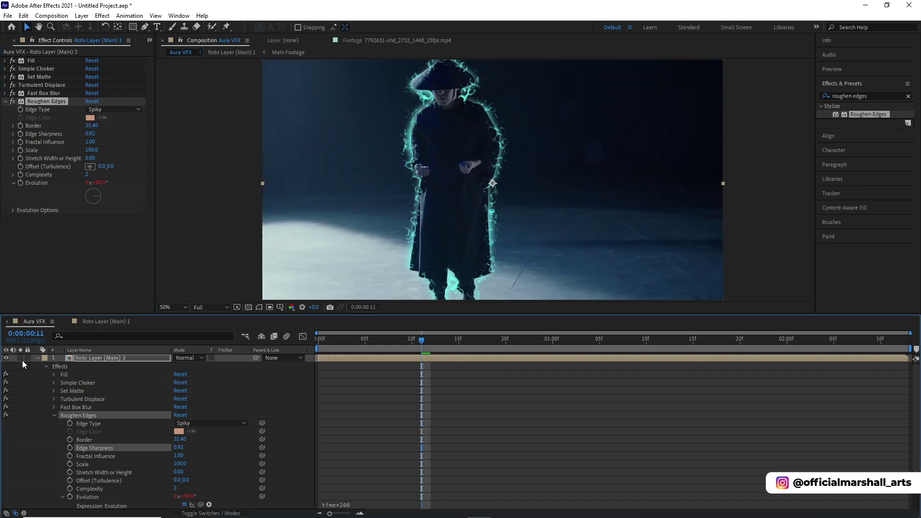
{"action": "key", "text": "space"}
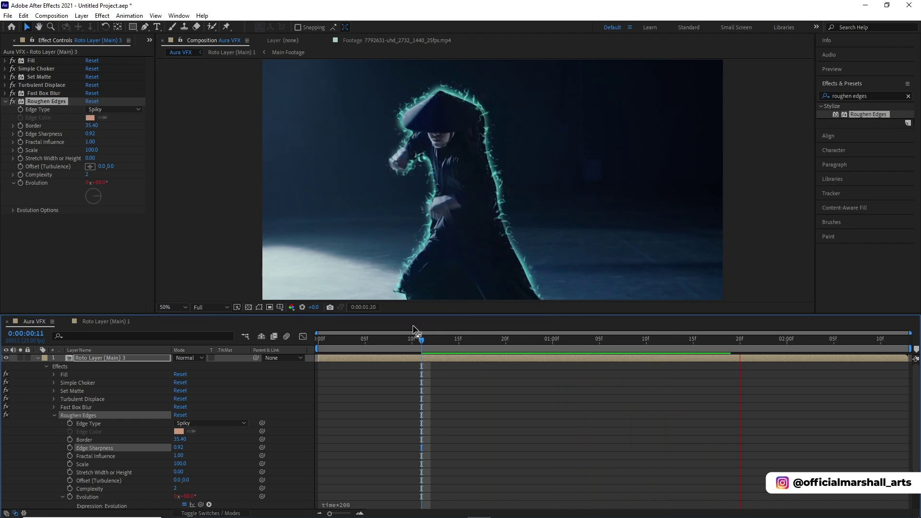
{"action": "key", "text": "space"}
{"action": "left_click_drag", "start_coordinate": [432, 346], "coordinate": [776, 371]}
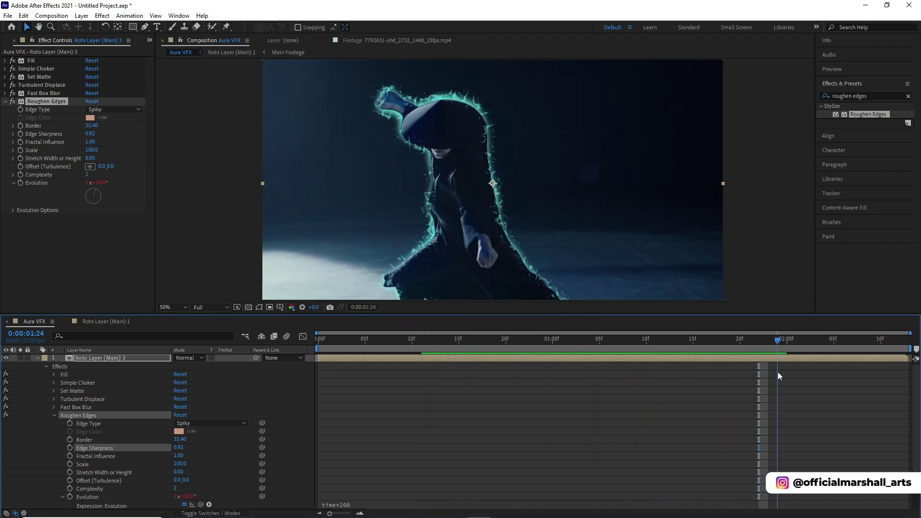
Raise Roughen Edges Border to 50.40 and Edge Sharpness to 1.00, then collapse and select the layer.
{"action": "left_click_drag", "start_coordinate": [91, 125], "coordinate": [235, 165]}
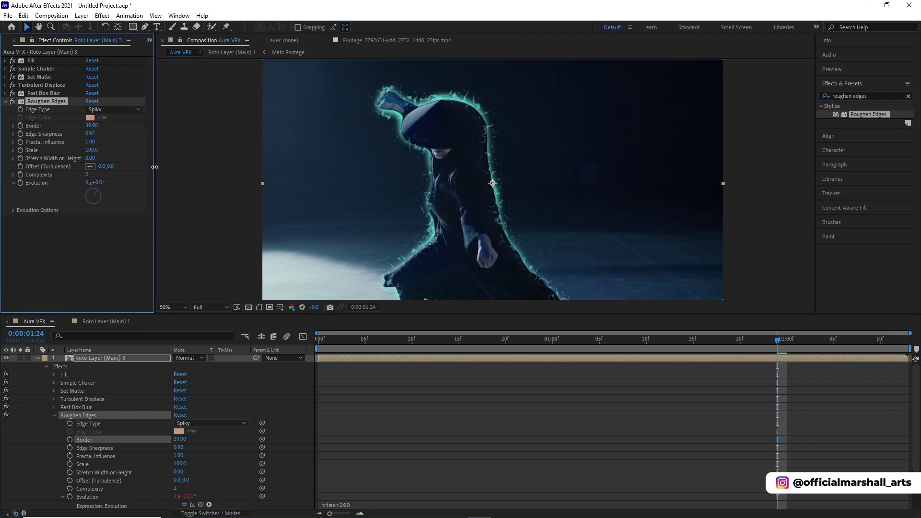
{"action": "left_click_drag", "start_coordinate": [90, 136], "coordinate": [37, 143]}
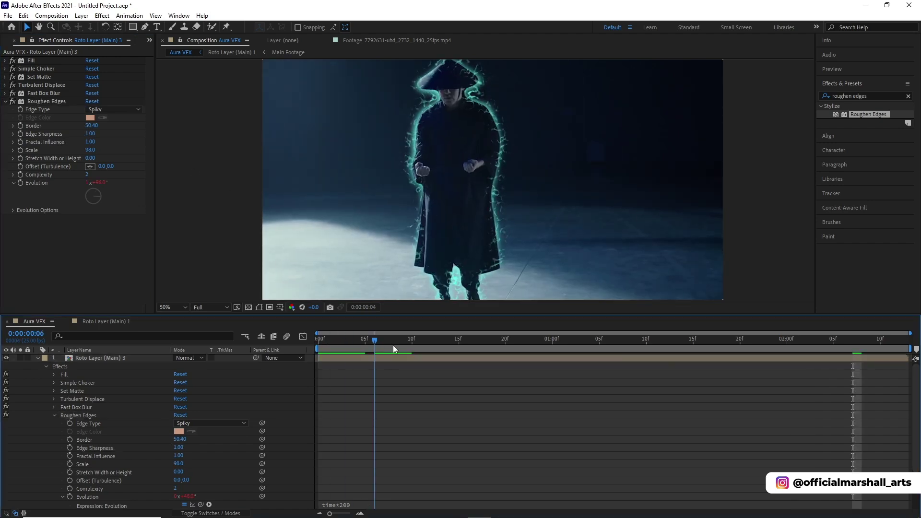
{"action": "left_click_drag", "start_coordinate": [376, 358], "coordinate": [843, 356]}
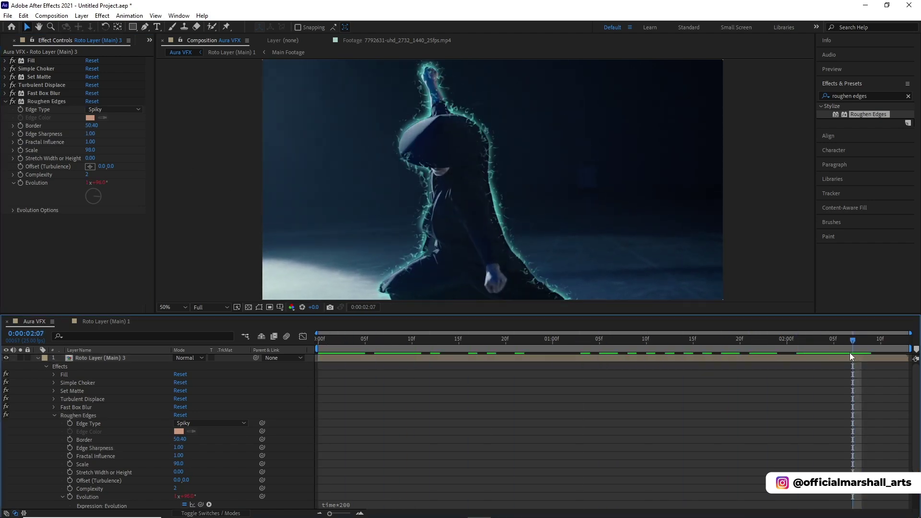
{"action": "left_click", "coordinate": [38, 357]}
{"action": "left_click", "coordinate": [88, 358]}
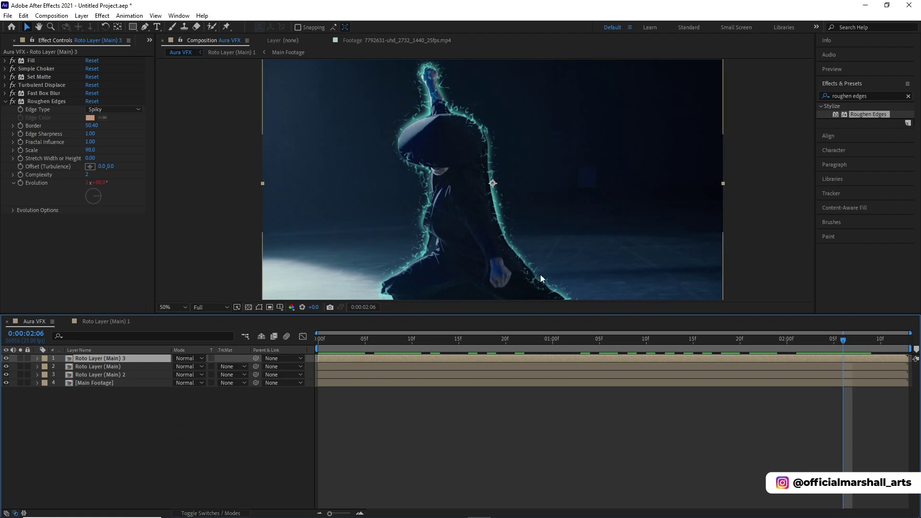
Apply a second Set Matte to Roto Layer (Main) 3 with Invert Matte unchecked, then preview from frame 0.
{"action": "left_click", "coordinate": [908, 96]}
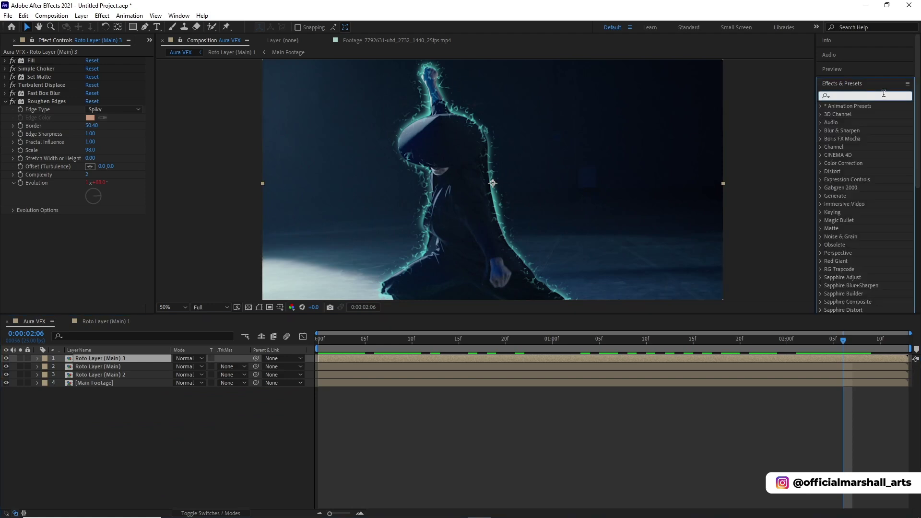
{"action": "type", "text": "set m"}
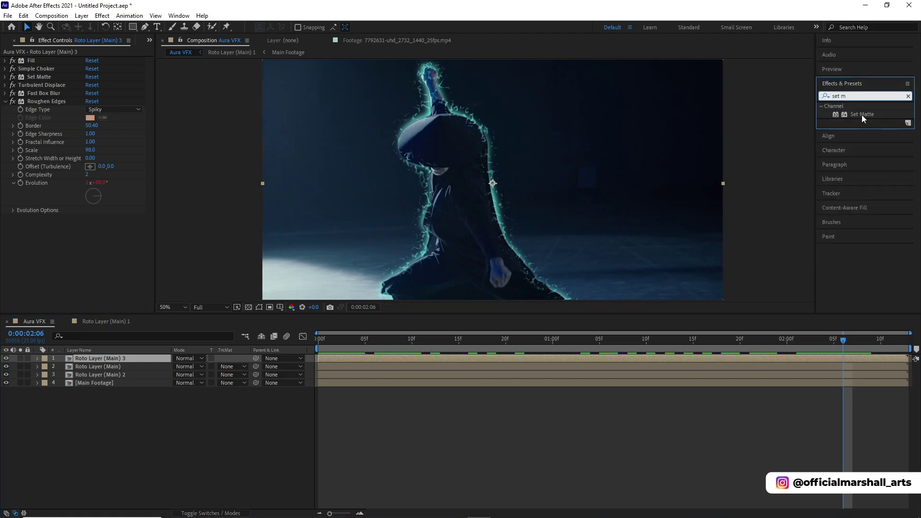
{"action": "double_click", "coordinate": [862, 114]}
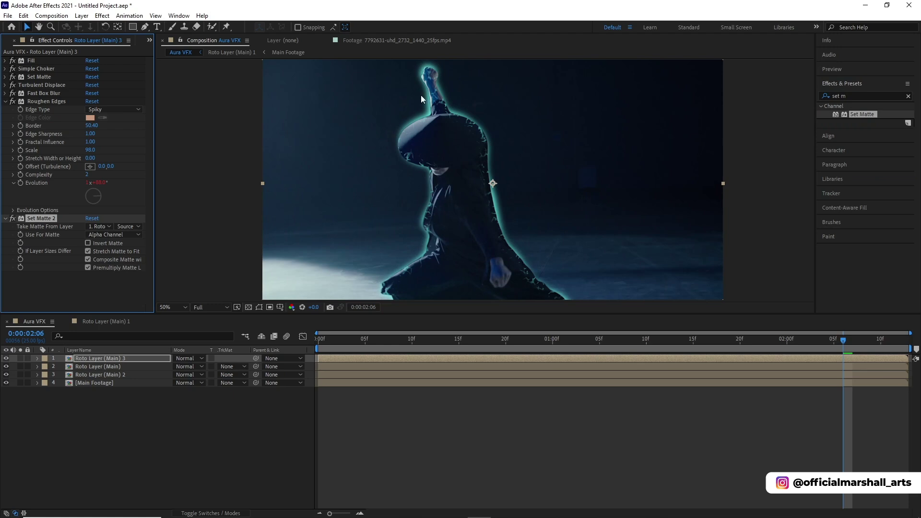
{"action": "left_click", "coordinate": [89, 244]}
{"action": "left_click_drag", "start_coordinate": [350, 337], "coordinate": [324, 347]}
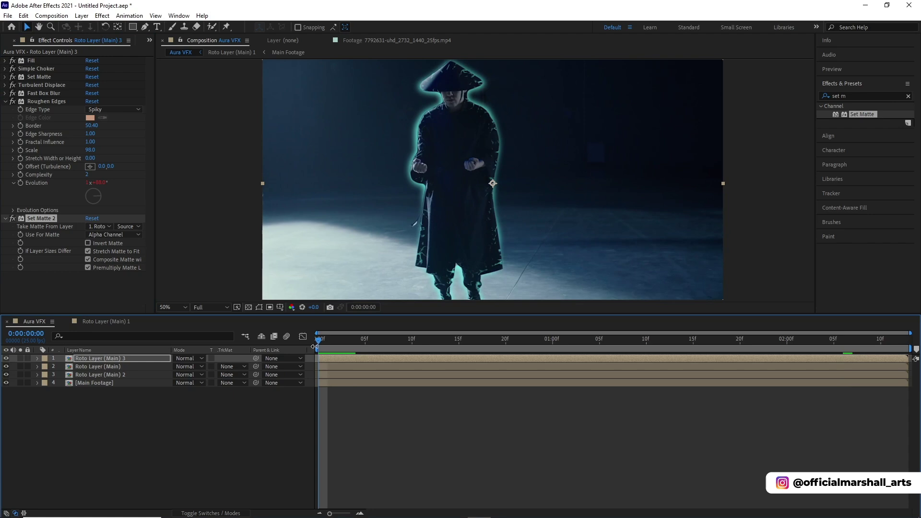
{"action": "key", "text": "space"}
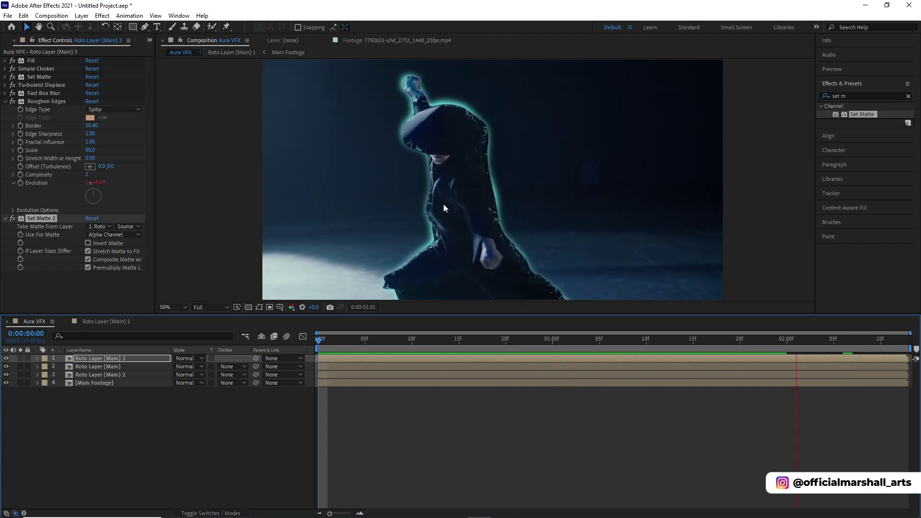
{"action": "scroll", "coordinate": [465, 180], "scroll_direction": "up", "scroll_amount": 3}
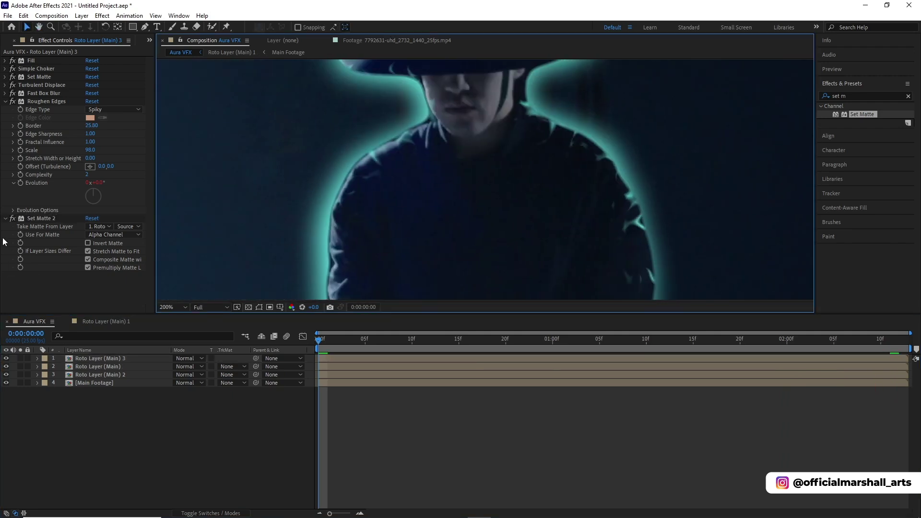
Add CC Vector Blur to Roto Layer (Main) 3, fit the viewer to the full frame, and preview.
{"action": "left_click", "coordinate": [6, 101], "text": "ctrl"}
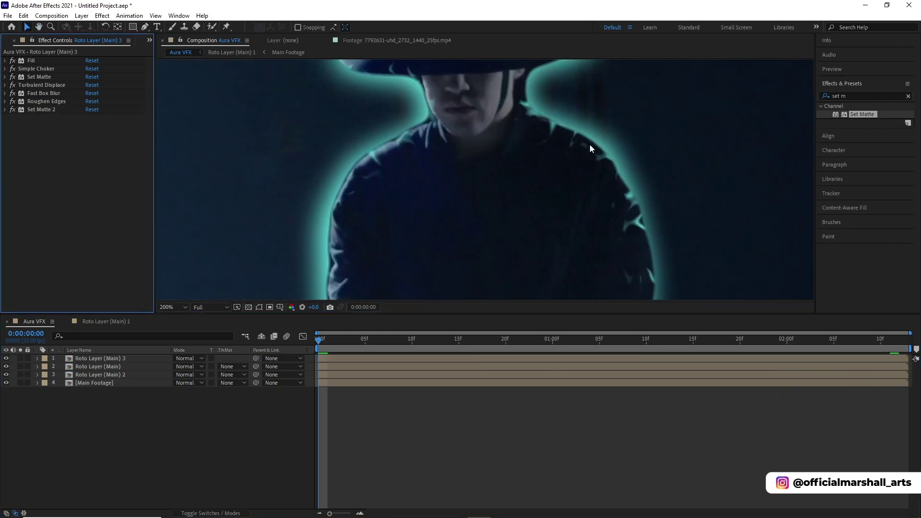
{"action": "left_click", "coordinate": [908, 96]}
{"action": "type", "text": "vector"}
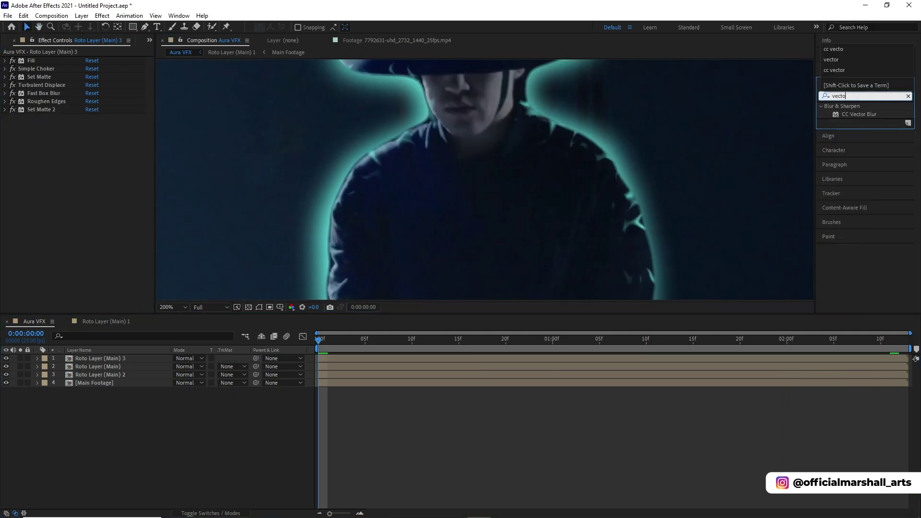
{"action": "left_click", "coordinate": [865, 114]}
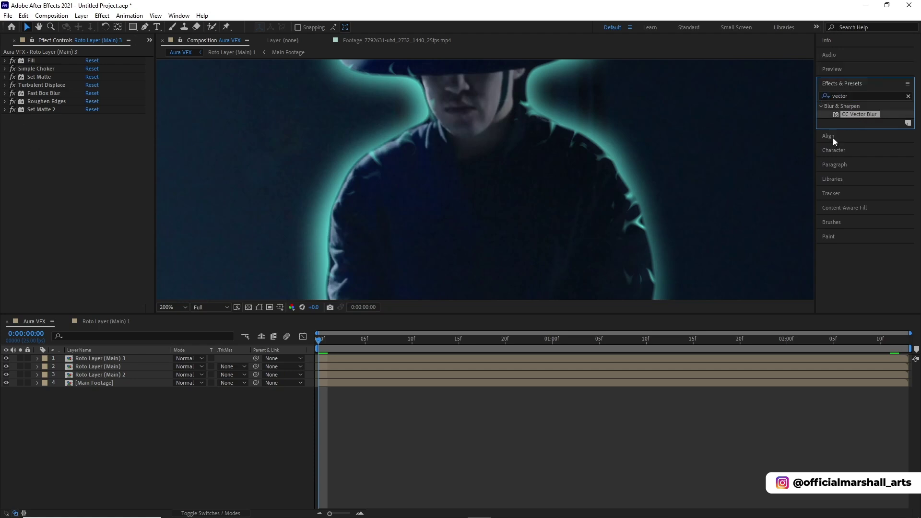
{"action": "left_click_drag", "start_coordinate": [815, 125], "coordinate": [94, 139]}
{"action": "left_click", "coordinate": [172, 307]}
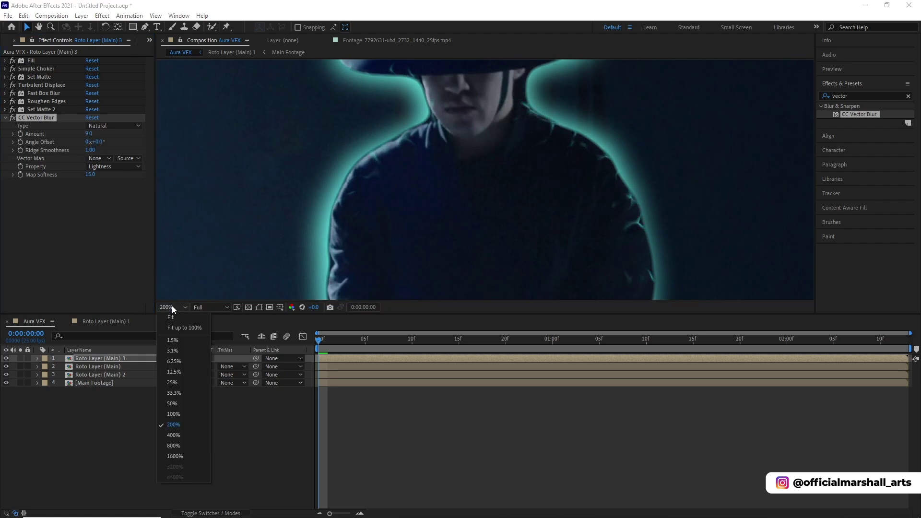
{"action": "left_click", "coordinate": [175, 329]}
{"action": "key", "text": "space"}
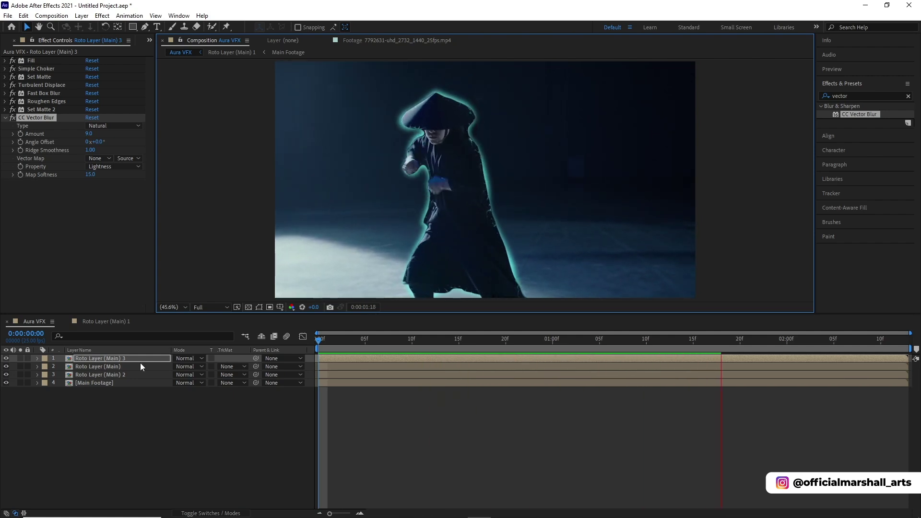
Raise Turbulent Displace Amount on Roto Layer (Main) 2 from 25 to 59 and preview from the start.
{"action": "key", "text": "space"}
{"action": "left_click", "coordinate": [119, 376]}
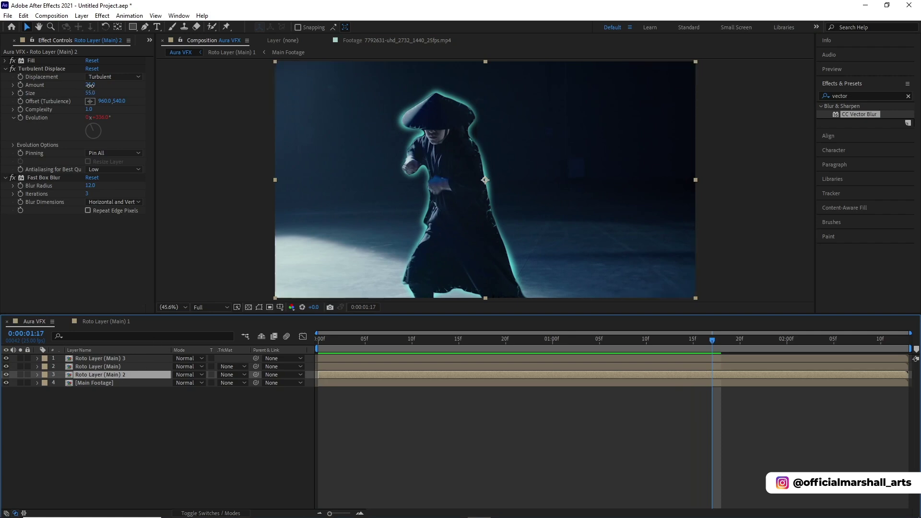
{"action": "left_click_drag", "start_coordinate": [89, 85], "coordinate": [103, 83]}
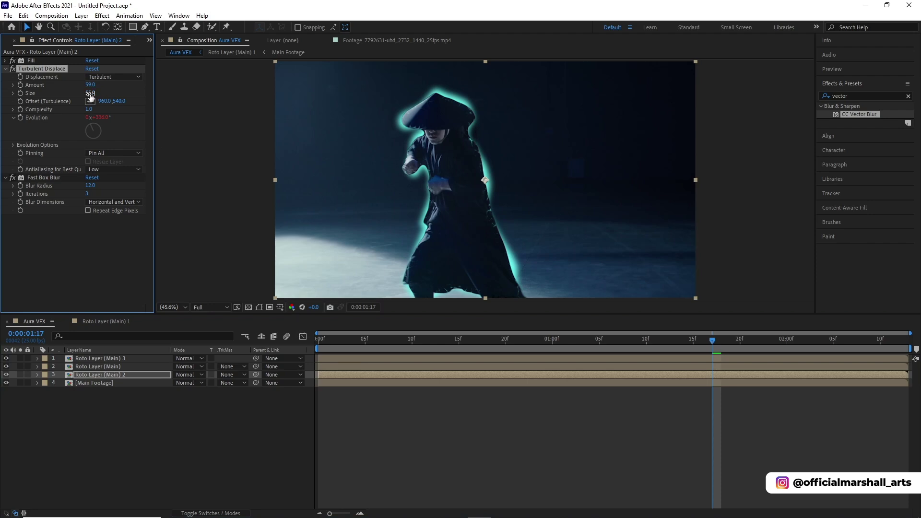
{"action": "left_click_drag", "start_coordinate": [339, 345], "coordinate": [311, 342]}
{"action": "key", "text": "space"}
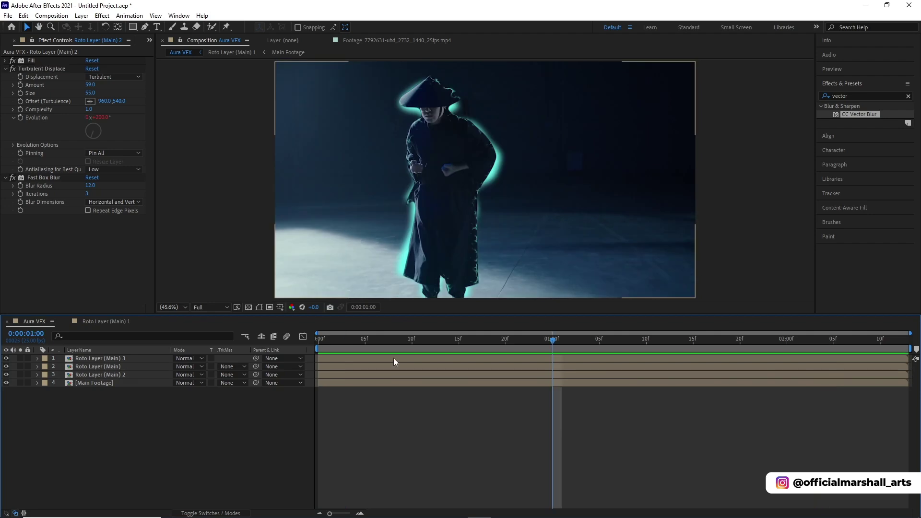
Create a new full-frame bright cyan solid layer named Cyan Solid 1.
{"action": "right_click", "coordinate": [257, 411]}
{"action": "mouse_move", "coordinate": [279, 413]}
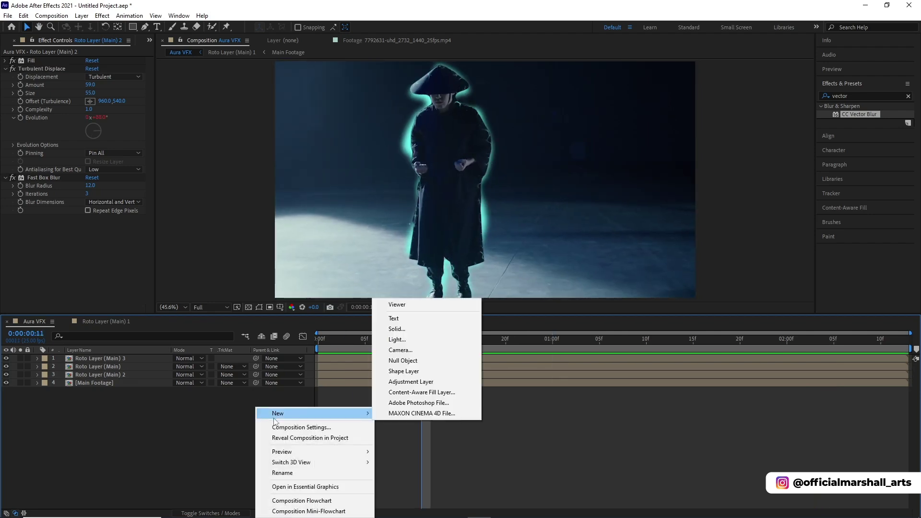
{"action": "left_click", "coordinate": [405, 329]}
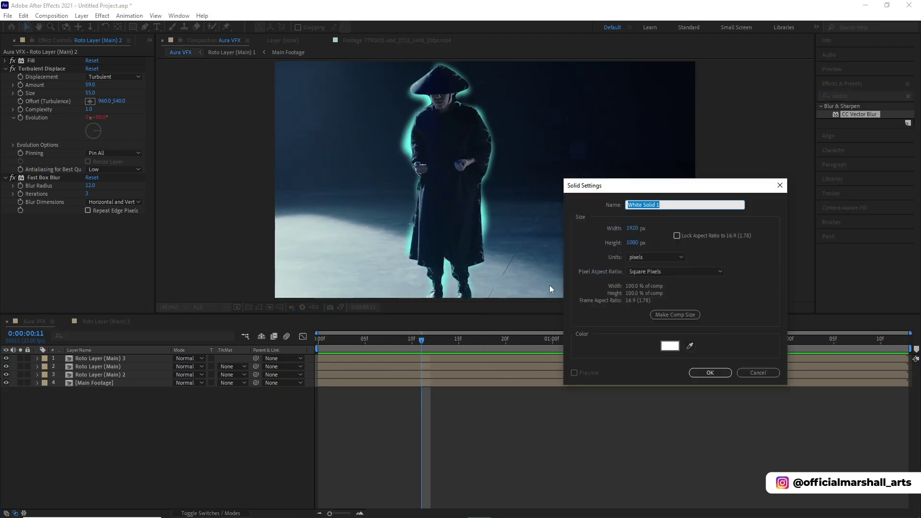
{"action": "left_click", "coordinate": [670, 346]}
{"action": "left_click", "coordinate": [159, 253]}
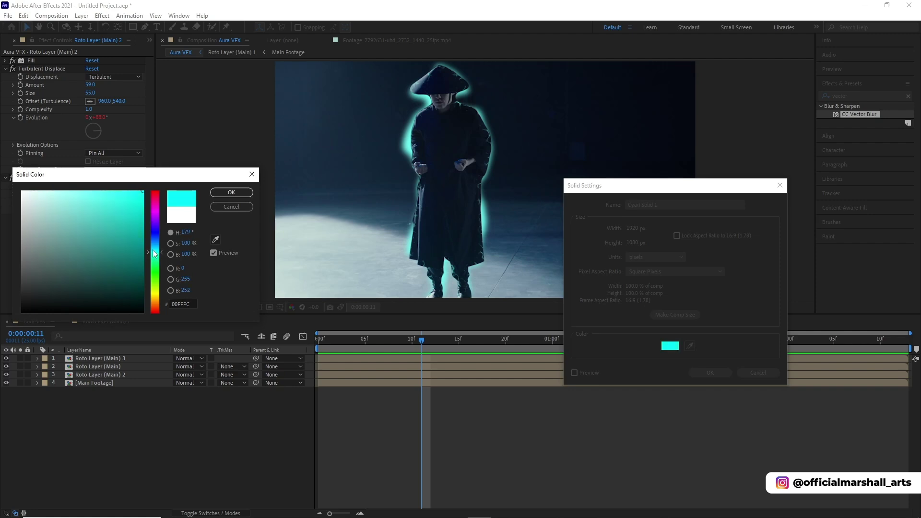
{"action": "left_click", "coordinate": [231, 193]}
{"action": "left_click", "coordinate": [709, 371]}
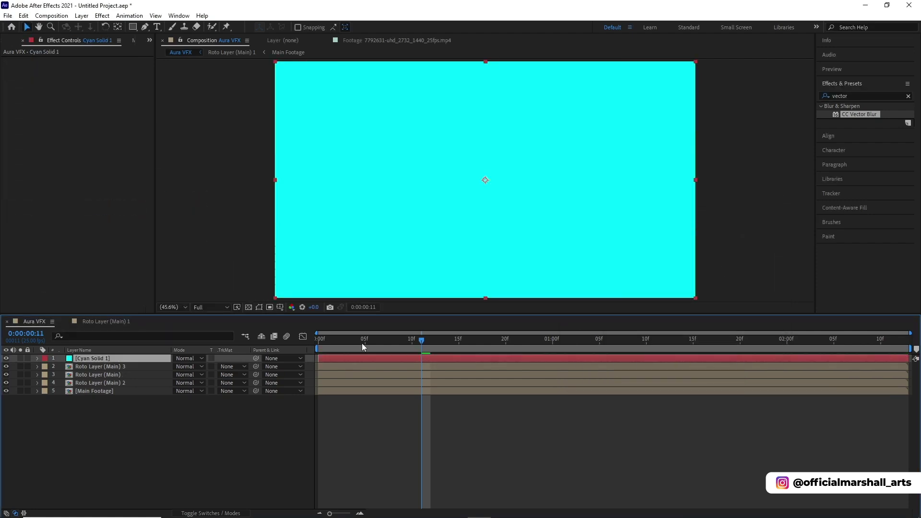
Apply Set Matte to Cyan Solid 1, taking an inverted matte from Roto Layer (Main) 3.
{"action": "left_click", "coordinate": [908, 98]}
{"action": "type", "text": "set matt"}
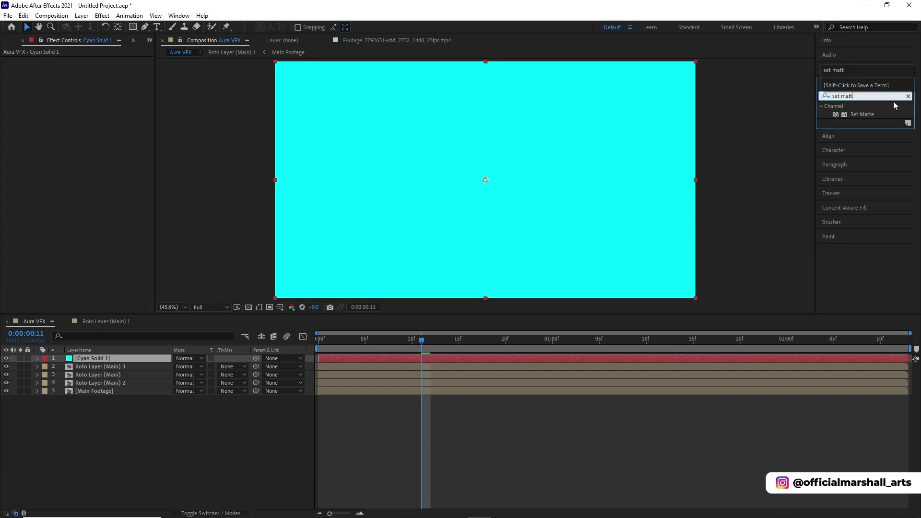
{"action": "left_click_drag", "start_coordinate": [863, 115], "coordinate": [469, 358]}
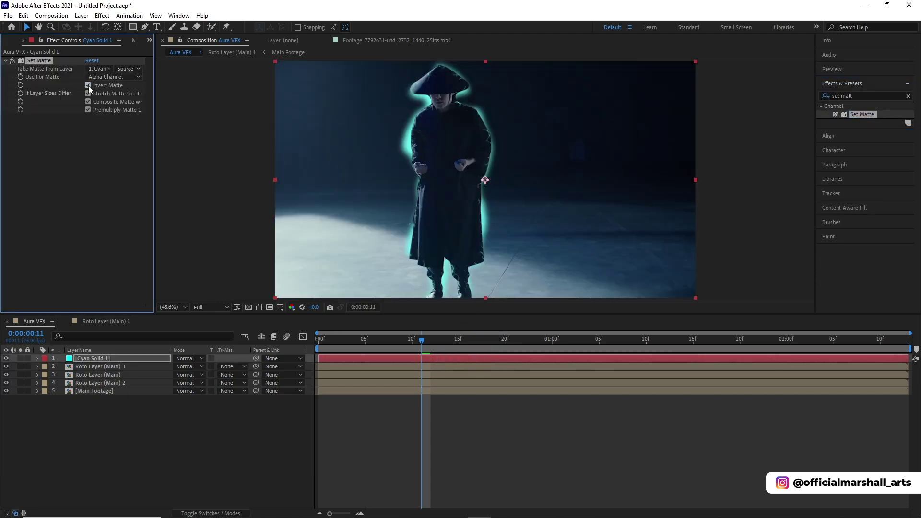
{"action": "left_click", "coordinate": [89, 85]}
{"action": "left_click", "coordinate": [100, 69]}
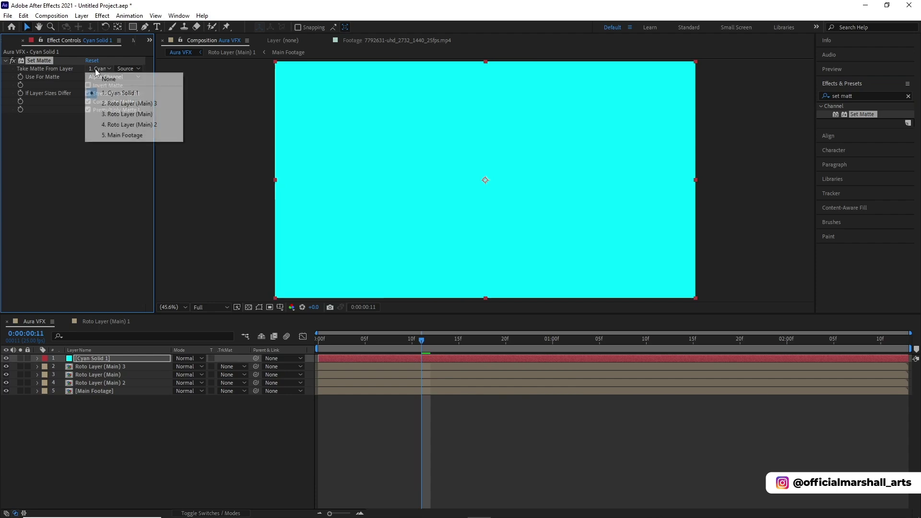
{"action": "left_click", "coordinate": [106, 105]}
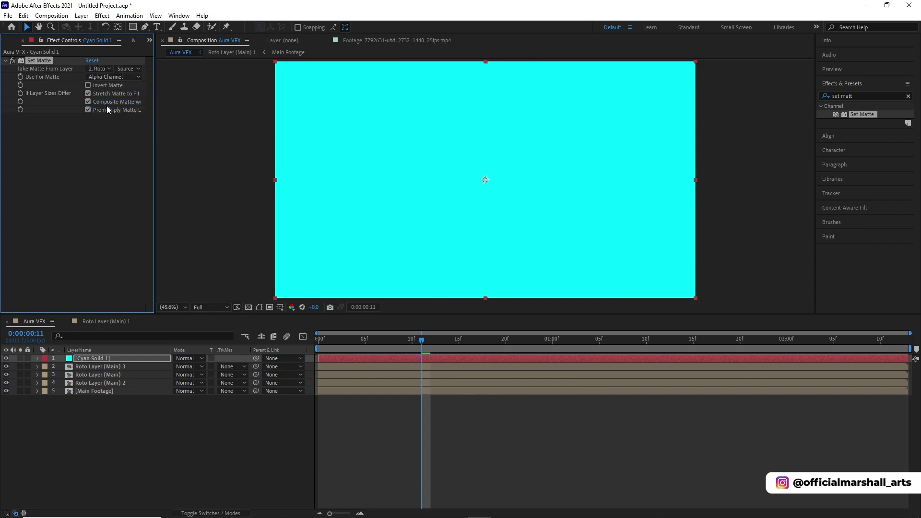
{"action": "left_click", "coordinate": [88, 86]}
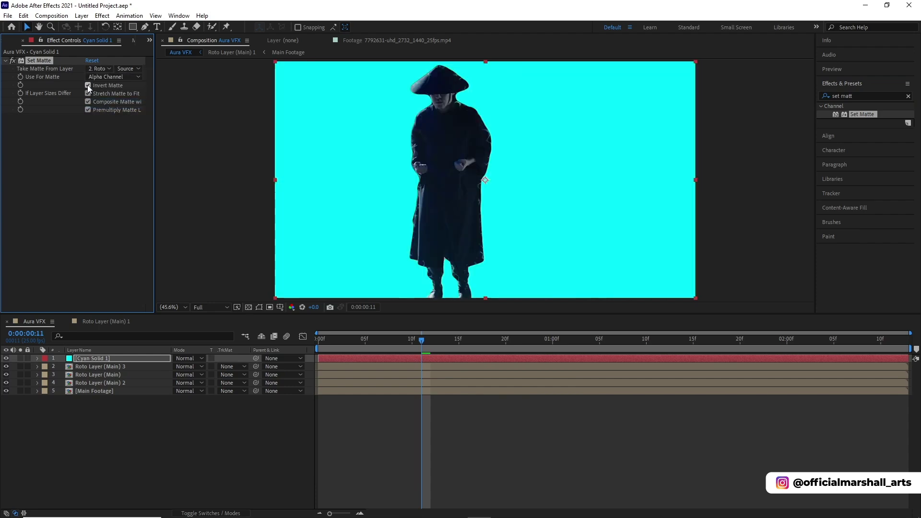
{"action": "left_click", "coordinate": [909, 97]}
Apply Fast Box Blur to Cyan Solid 1 with Blur Radius 13.
{"action": "left_click", "coordinate": [894, 95]}
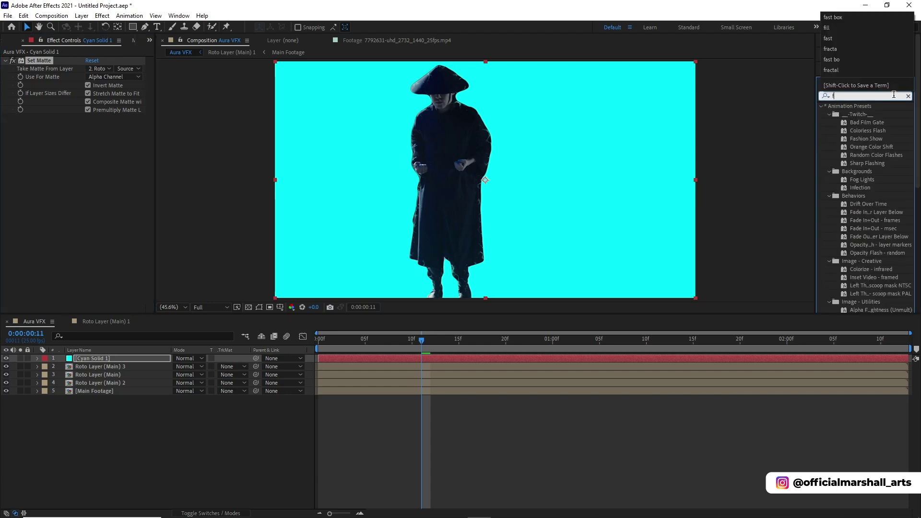
{"action": "type", "text": "fast box"}
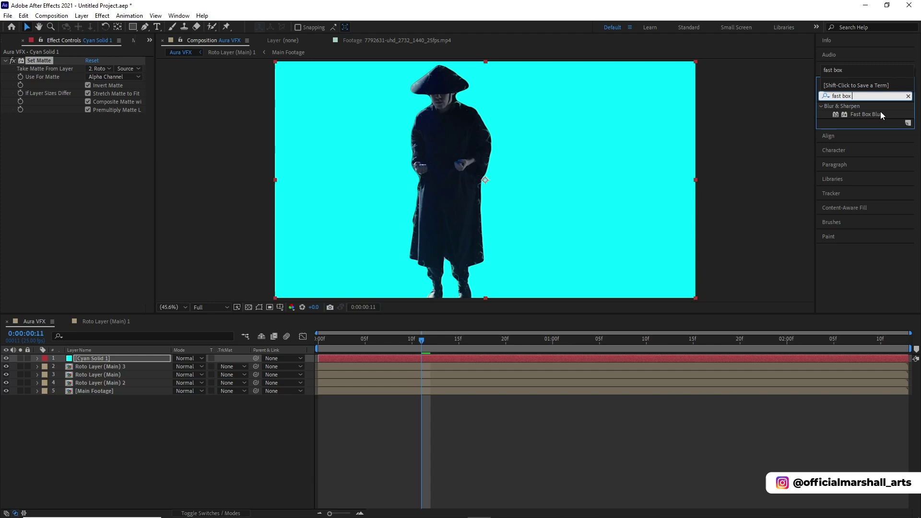
{"action": "left_click_drag", "start_coordinate": [864, 115], "coordinate": [455, 360]}
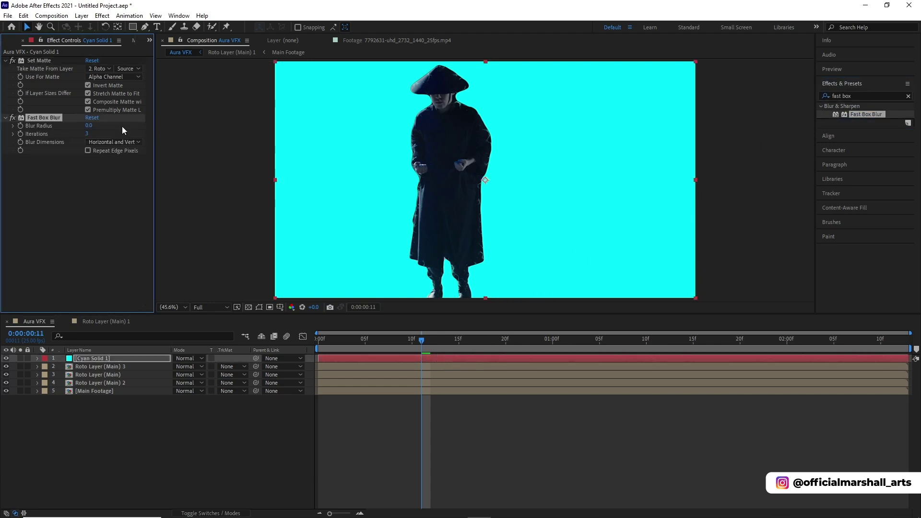
{"action": "left_click_drag", "start_coordinate": [89, 126], "coordinate": [103, 136]}
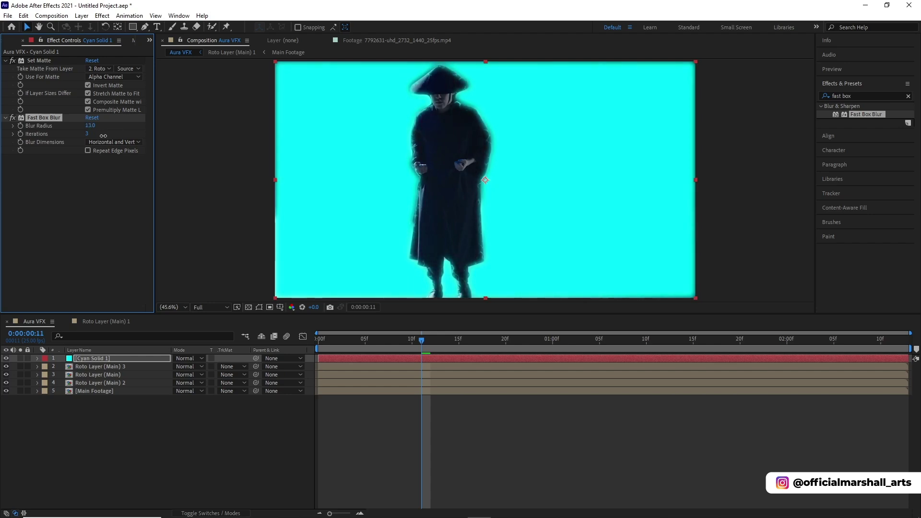
{"action": "left_click", "coordinate": [908, 96]}
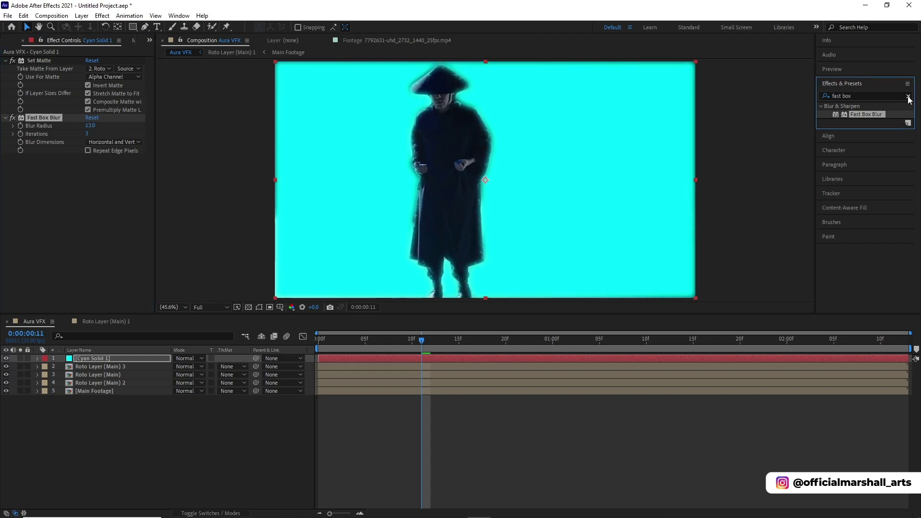
Add a second Set Matte to Cyan Solid 1, taking its matte from Roto Layer (Main) 3.
{"action": "type", "text": "set matt"}
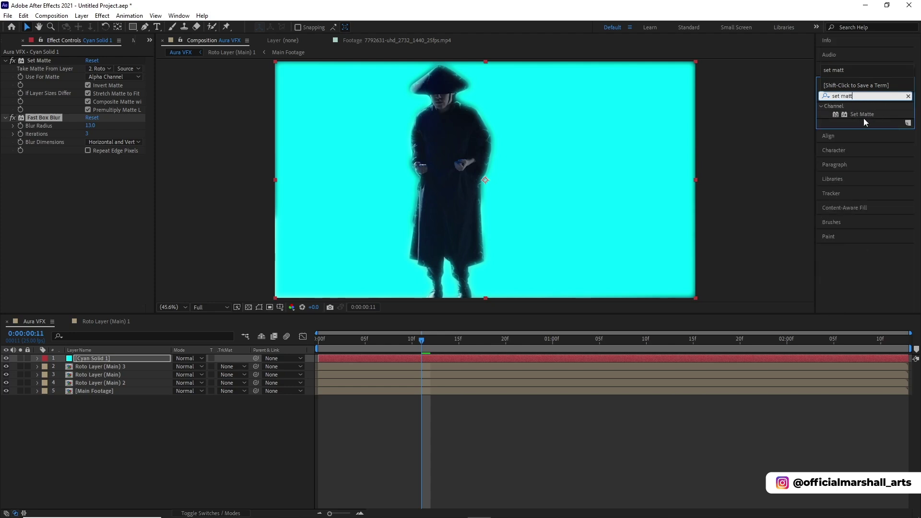
{"action": "left_click_drag", "start_coordinate": [863, 116], "coordinate": [465, 358]}
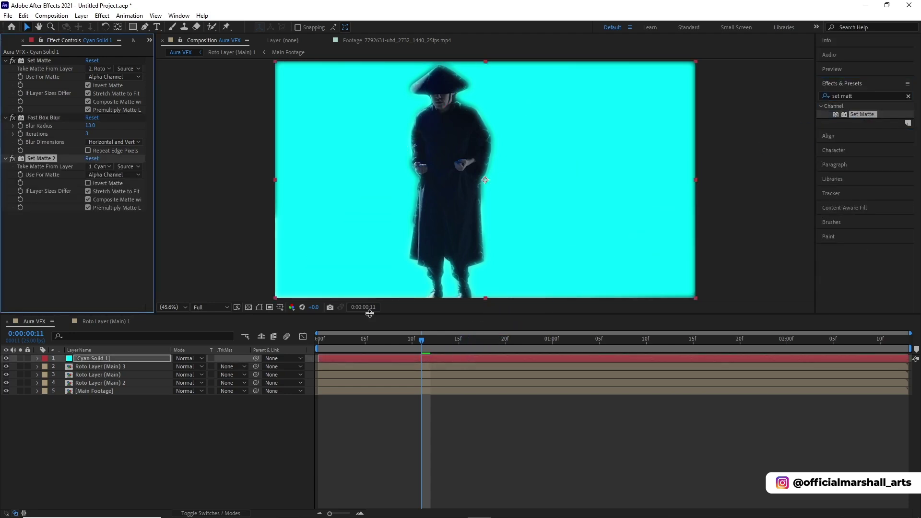
{"action": "left_click", "coordinate": [97, 167]}
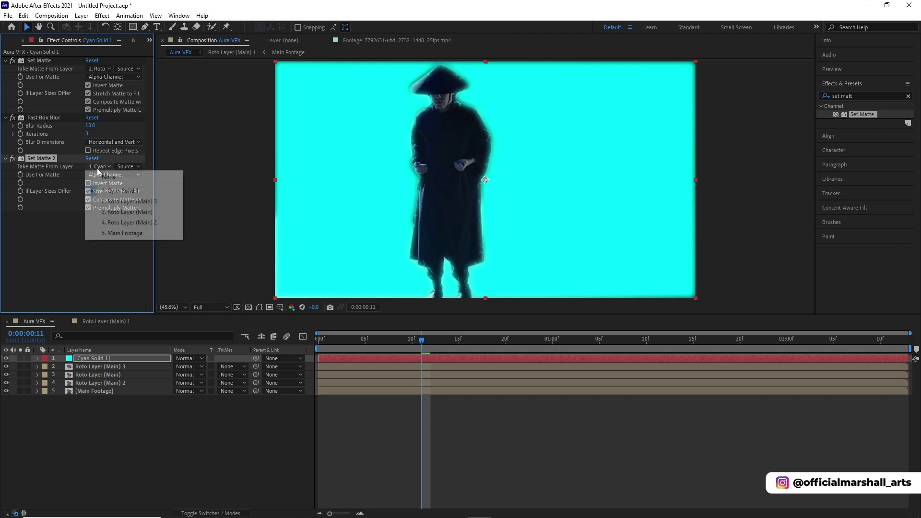
{"action": "left_click", "coordinate": [115, 202]}
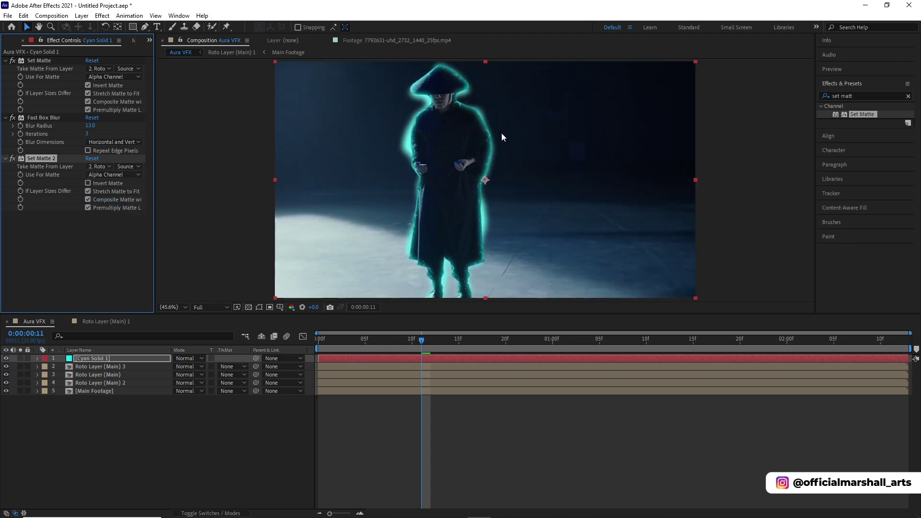
Lower the Fast Box Blur radius for a sharper glow, then preview the animation.
{"action": "scroll", "coordinate": [481, 129], "scroll_direction": "up", "scroll_amount": 3}
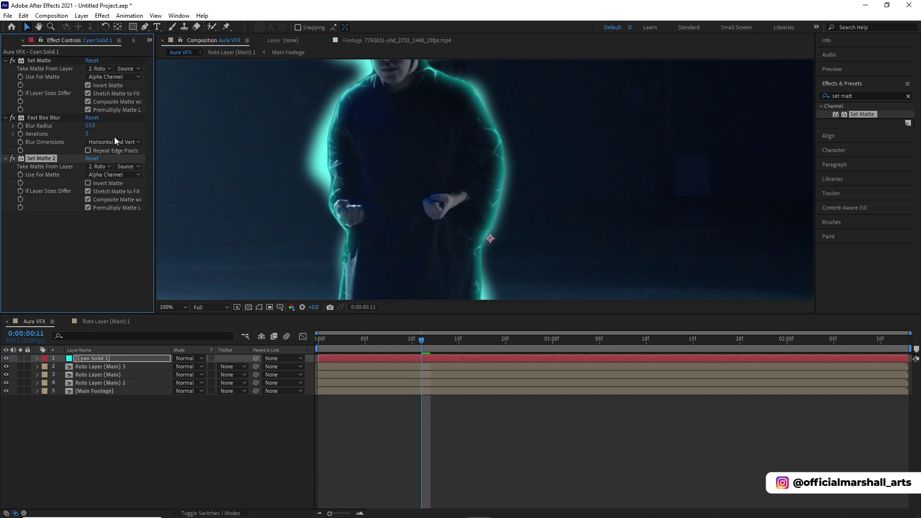
{"action": "left_click_drag", "start_coordinate": [89, 128], "coordinate": [80, 147]}
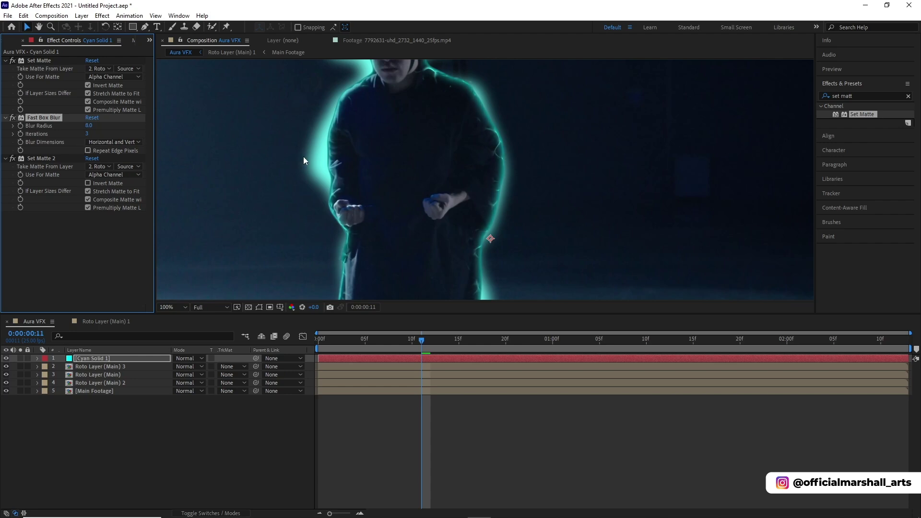
{"action": "scroll", "coordinate": [303, 156], "scroll_direction": "down", "scroll_amount": 2}
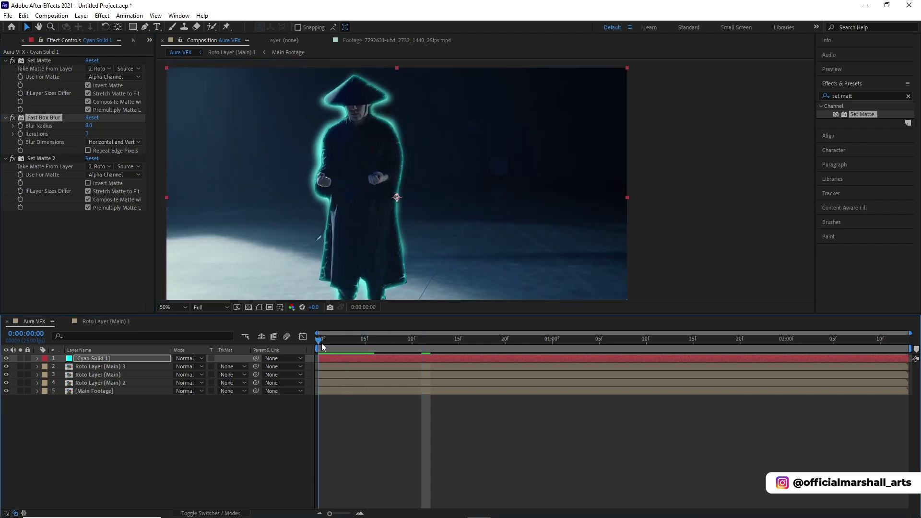
{"action": "key", "text": "space"}
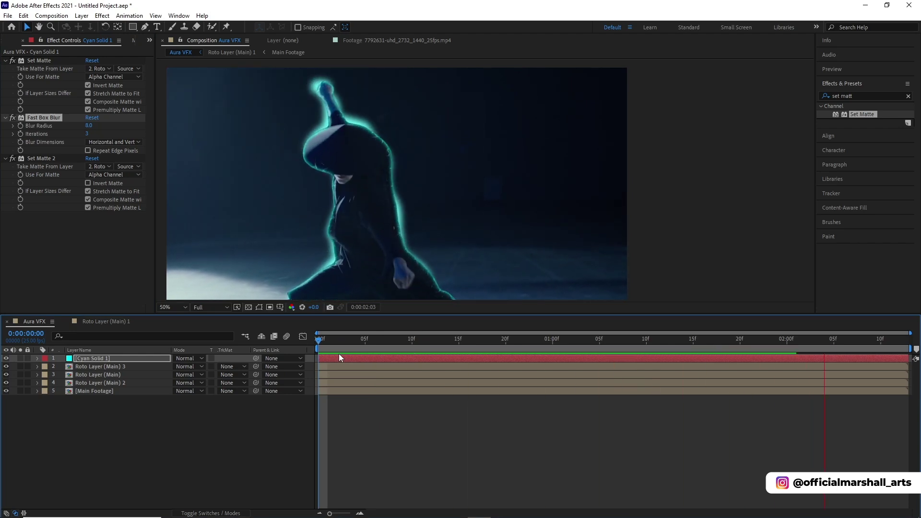
{"action": "left_click", "coordinate": [46, 376]}
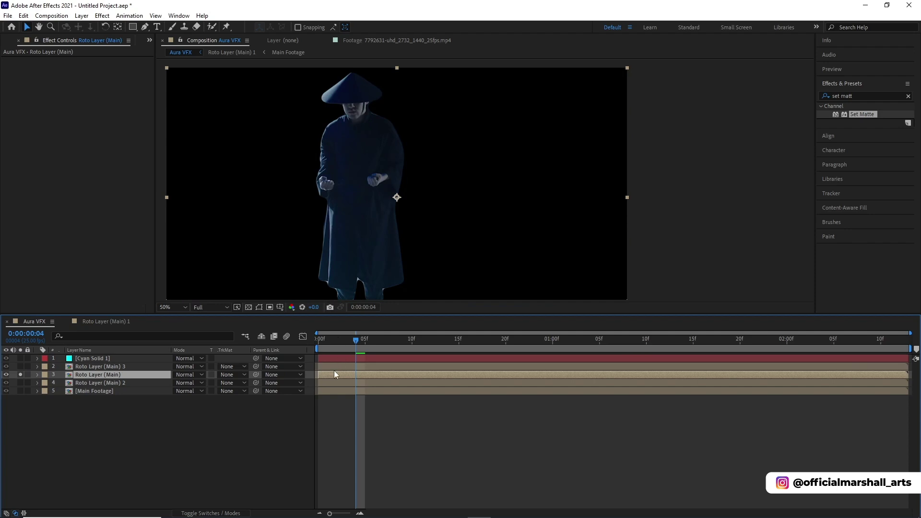
Duplicate Roto Layer (Main) with Ctrl+D, move the copy to the top, and unsolo the layers.
{"action": "key", "text": "ctrl+d"}
{"action": "left_click_drag", "start_coordinate": [134, 375], "coordinate": [127, 355]}
{"action": "left_click", "coordinate": [20, 383]}
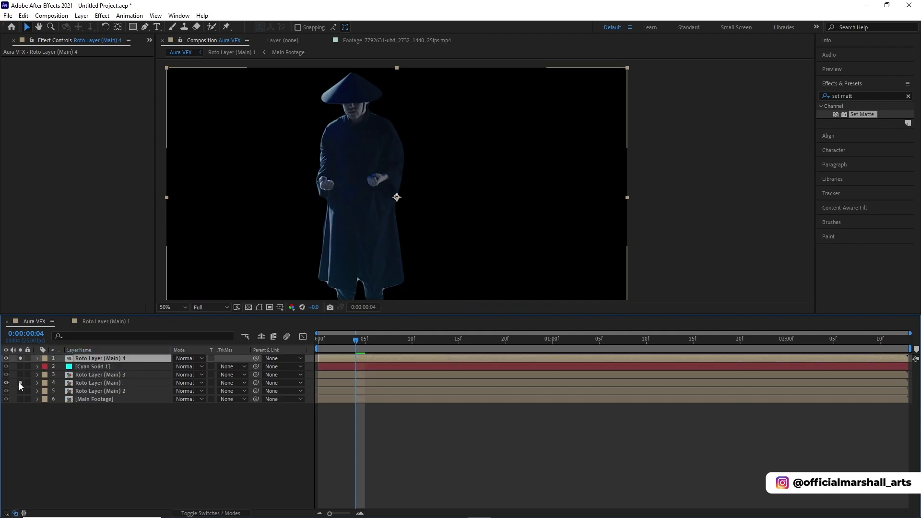
{"action": "left_click", "coordinate": [20, 358]}
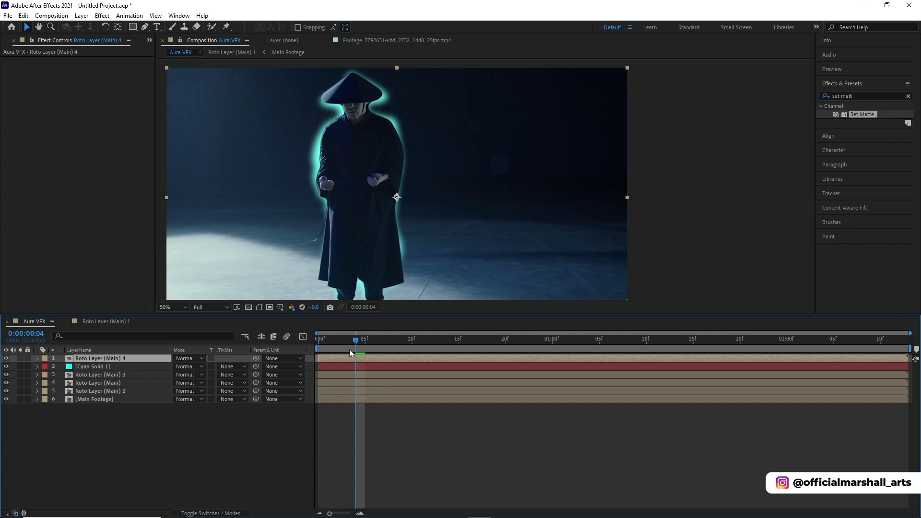
{"action": "left_click", "coordinate": [908, 97]}
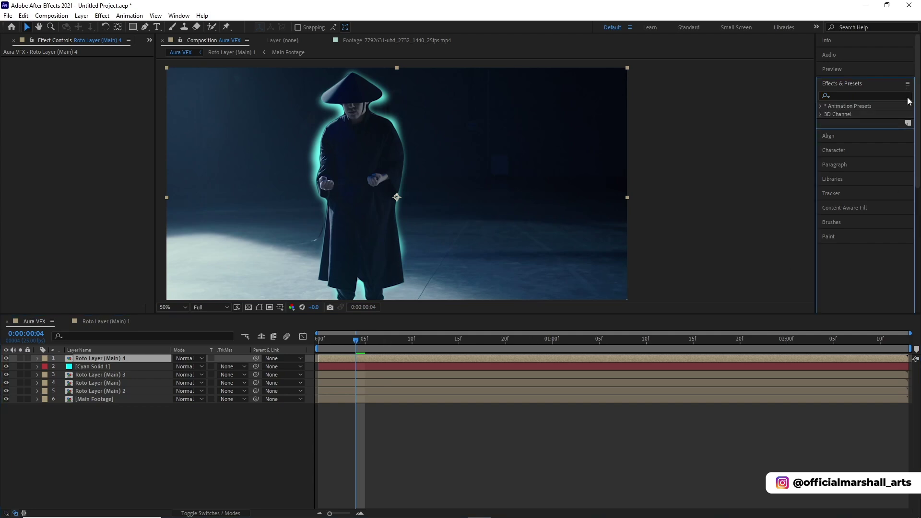
Apply Find Edges to Roto Layer (Main) 4, then look up Fractal Noise in Effects & Presets.
{"action": "left_click", "coordinate": [871, 97]}
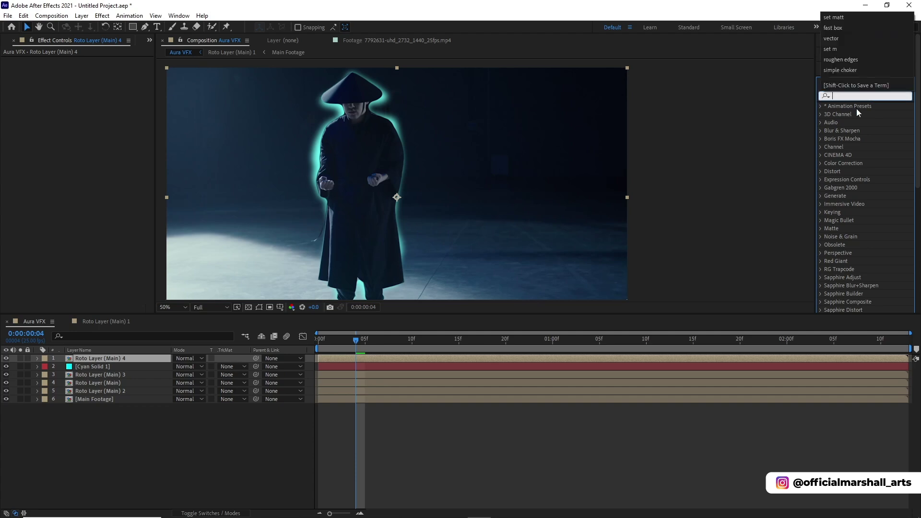
{"action": "type", "text": "find"}
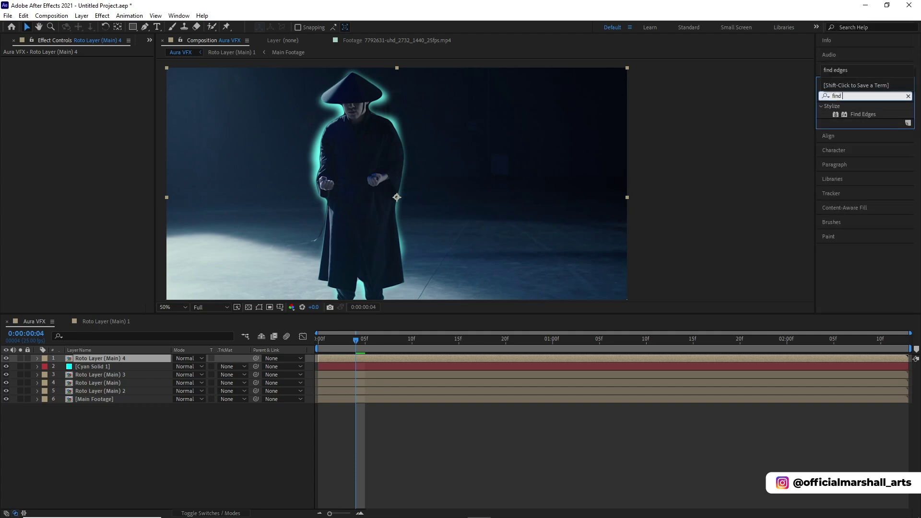
{"action": "type", "text": " ed"}
{"action": "left_click_drag", "start_coordinate": [863, 115], "coordinate": [461, 355]}
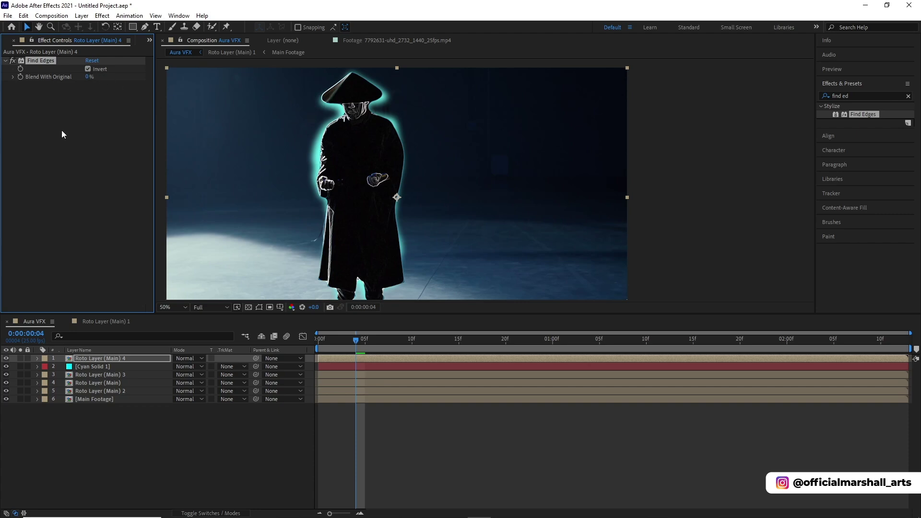
{"action": "left_click", "coordinate": [909, 97]}
{"action": "left_click", "coordinate": [893, 94]}
{"action": "type", "text": "f"}
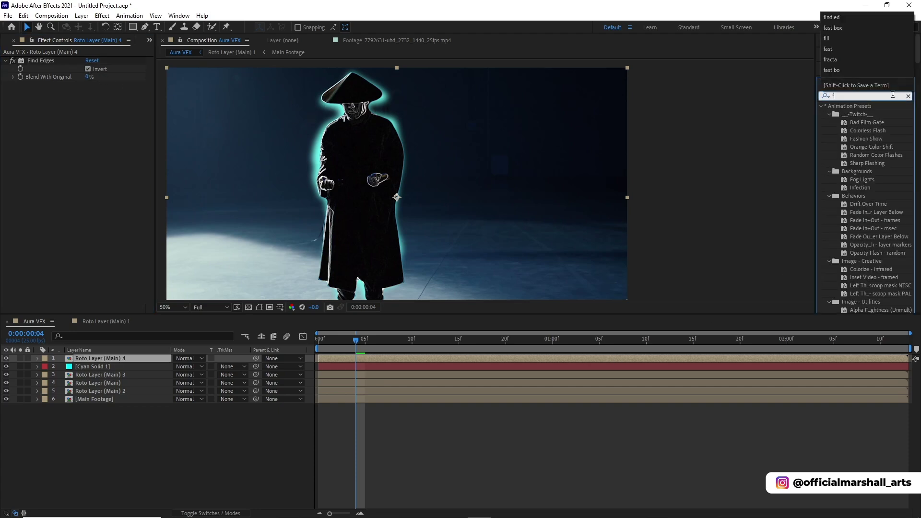
{"action": "type", "text": "ractal"}
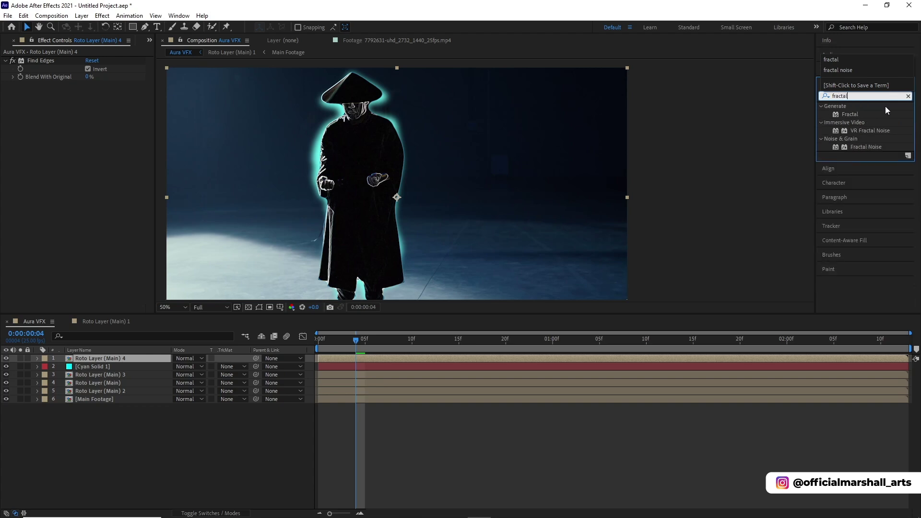
Apply Fractal Noise to Roto Layer (Main) 4 with Contrast 641 and Brightness -66.
{"action": "left_click_drag", "start_coordinate": [858, 147], "coordinate": [421, 361]}
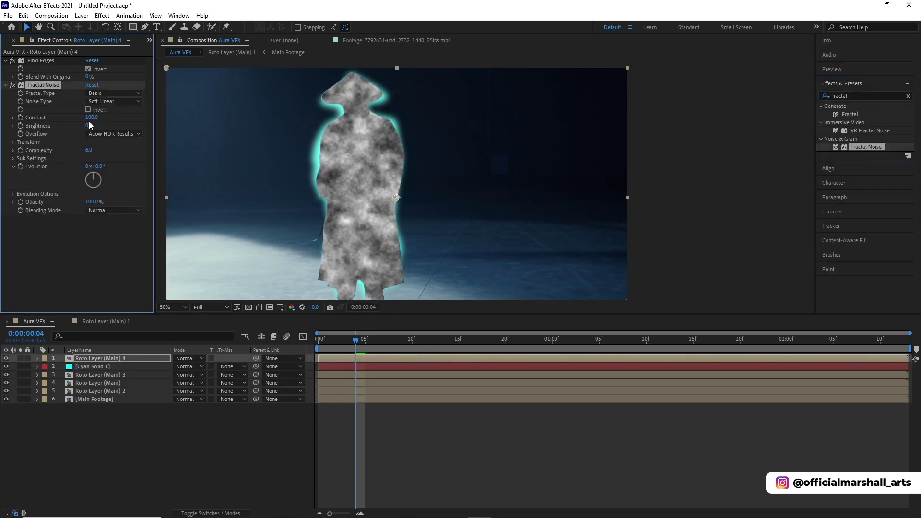
{"action": "left_click_drag", "start_coordinate": [90, 120], "coordinate": [218, 118]}
{"action": "left_click_drag", "start_coordinate": [91, 126], "coordinate": [233, 115]}
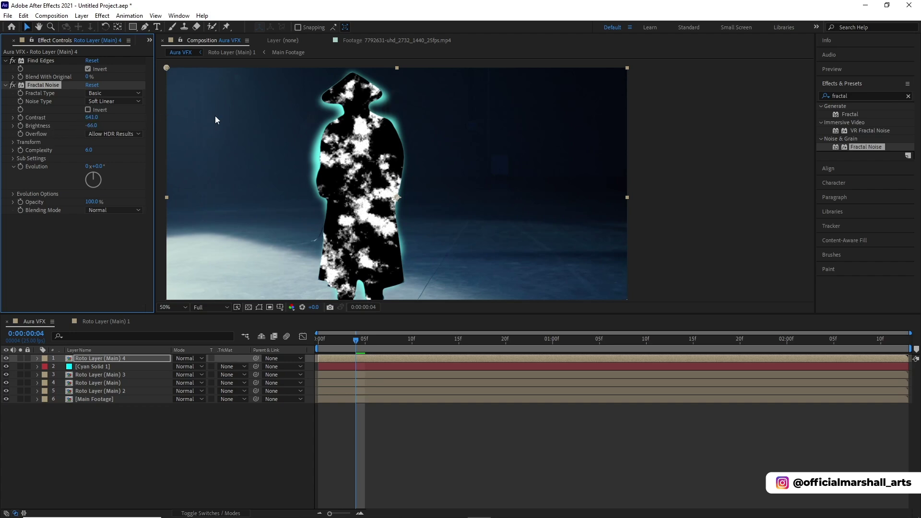
{"action": "left_click", "coordinate": [117, 210]}
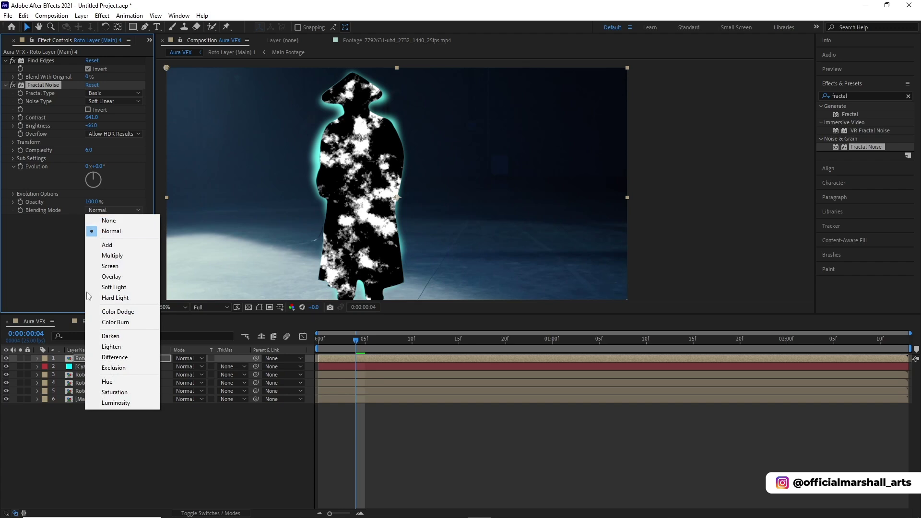
Blend the Fractal Noise as Multiply, set the layer mode to Screen, and solo Roto Layer (Main) 4.
{"action": "left_click", "coordinate": [120, 257]}
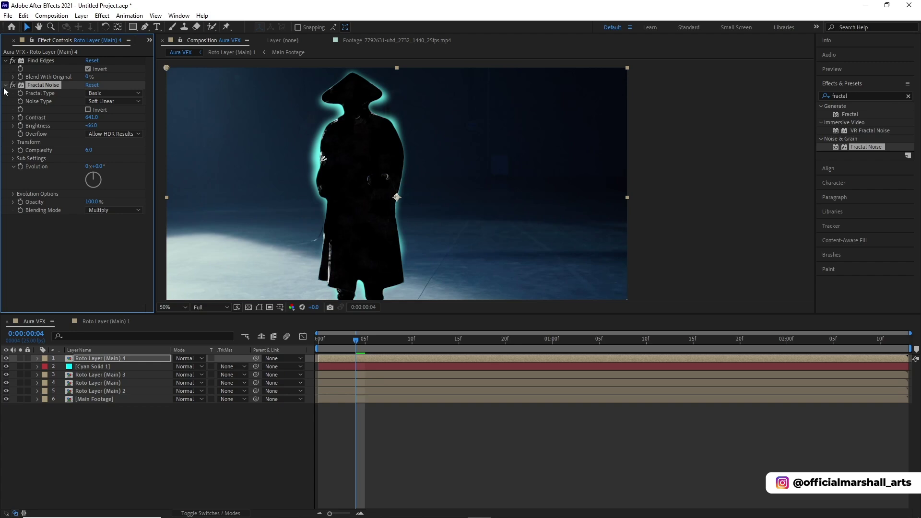
{"action": "left_click", "coordinate": [187, 358]}
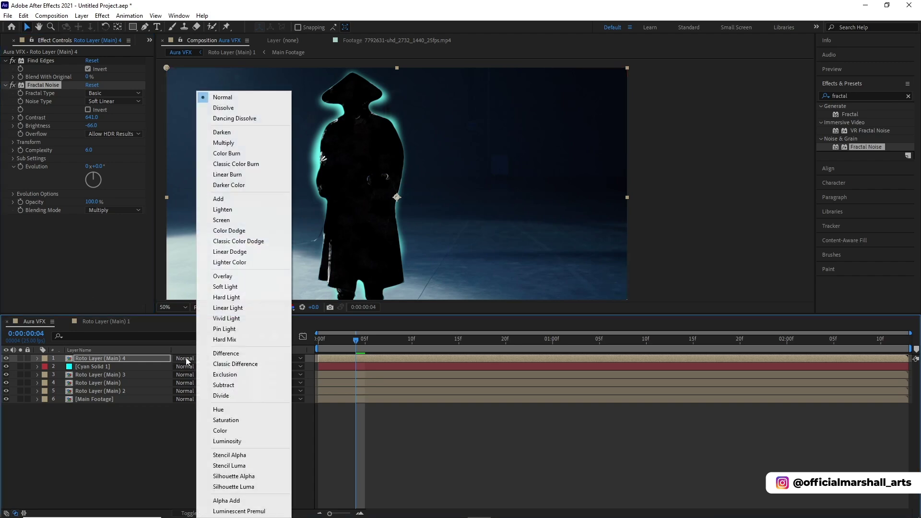
{"action": "left_click", "coordinate": [221, 220]}
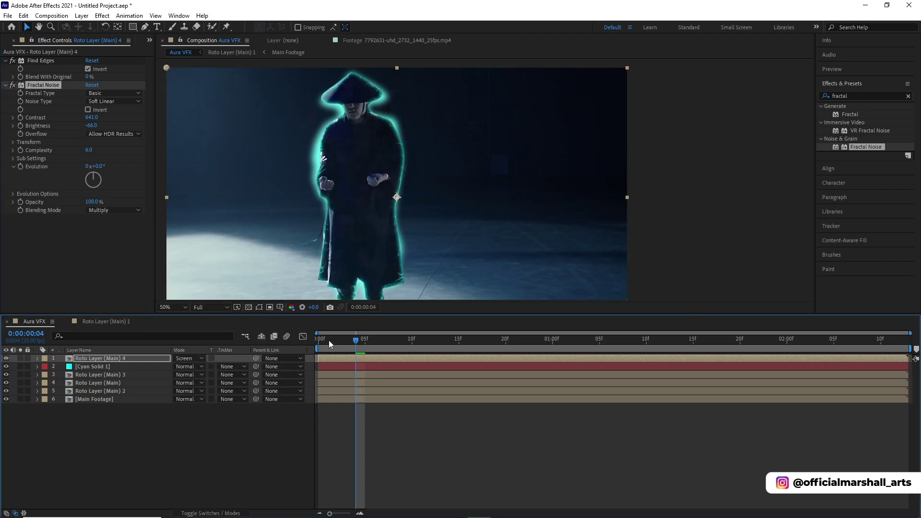
{"action": "left_click", "coordinate": [907, 96]}
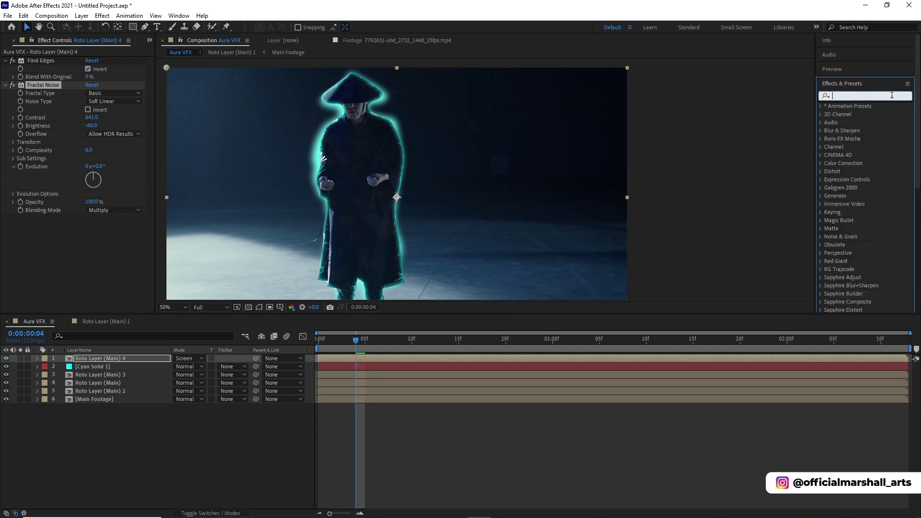
{"action": "left_click", "coordinate": [20, 358]}
{"action": "left_click", "coordinate": [847, 96]}
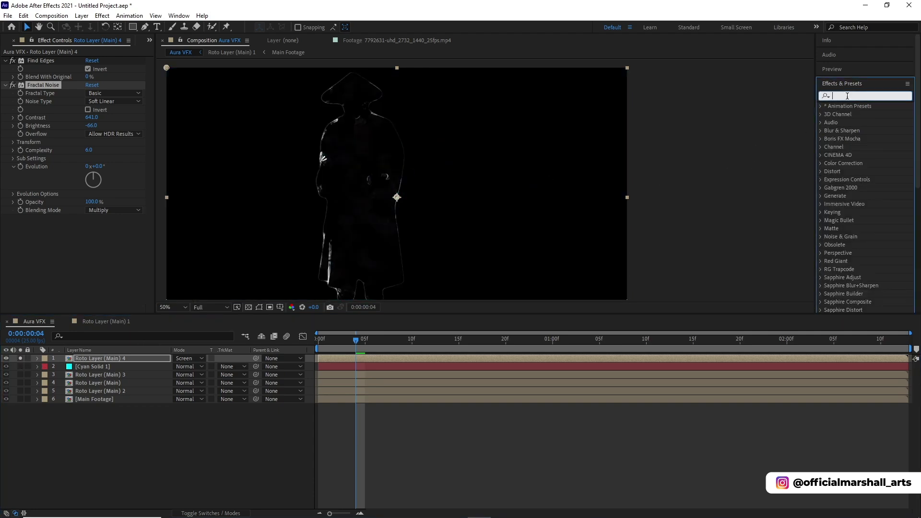
{"action": "type", "text": "cc to"}
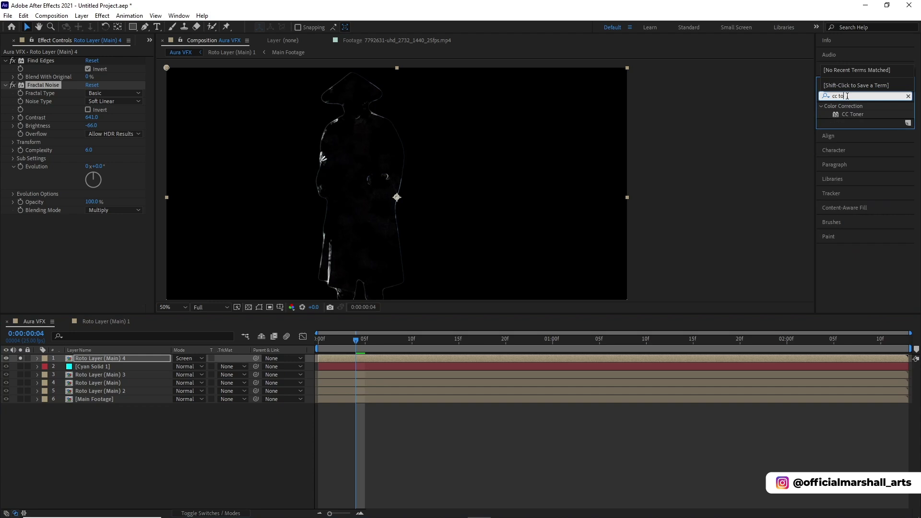
{"action": "type", "text": "ner"}
Apply CC Toner to Roto Layer (Main) 4 with bright blue 00A8FF midtones.
{"action": "left_click_drag", "start_coordinate": [852, 114], "coordinate": [410, 361]}
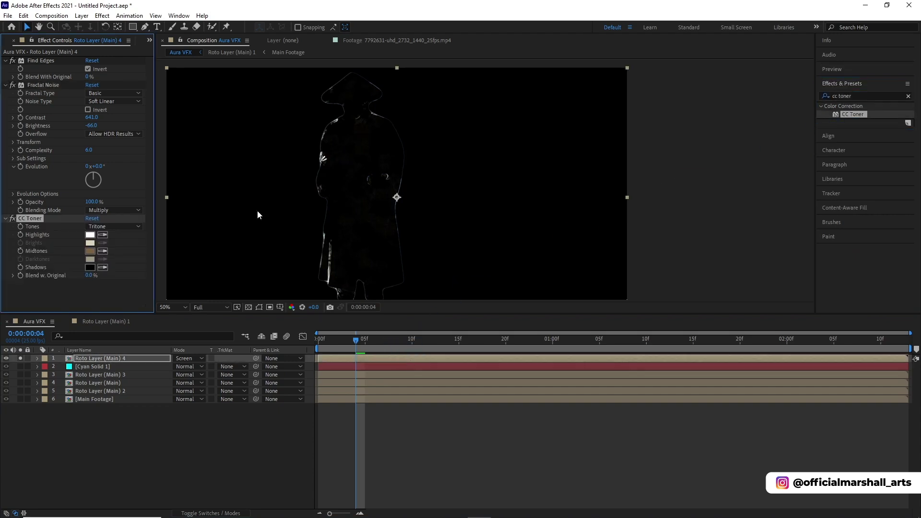
{"action": "left_click", "coordinate": [90, 251]}
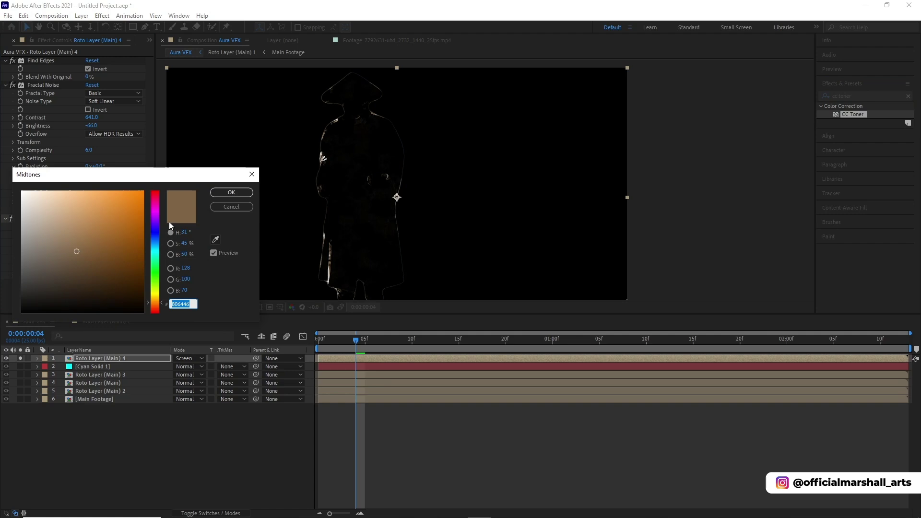
{"action": "left_click", "coordinate": [153, 245]}
{"action": "left_click_drag", "start_coordinate": [140, 194], "coordinate": [145, 186]}
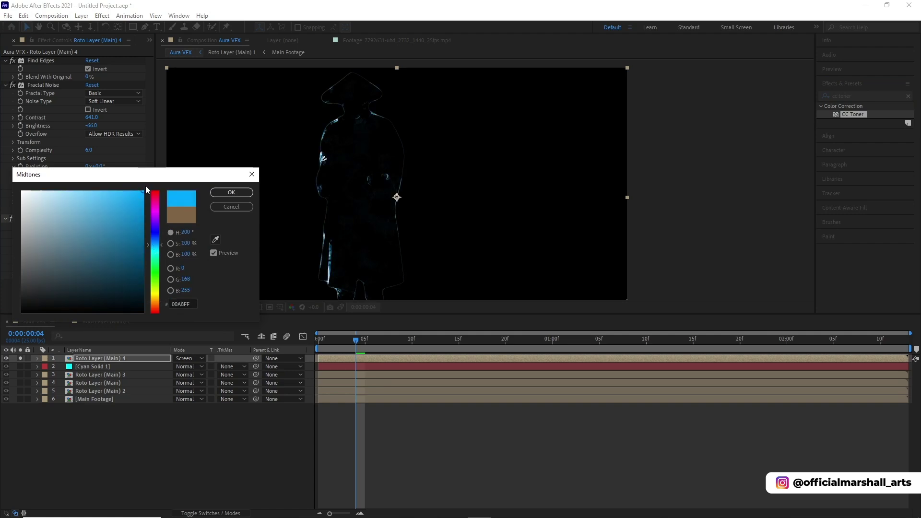
{"action": "left_click", "coordinate": [229, 191]}
Set the CC Toner highlights to deep saturated blue 0018FF and preview from the first frame.
{"action": "left_click", "coordinate": [90, 240]}
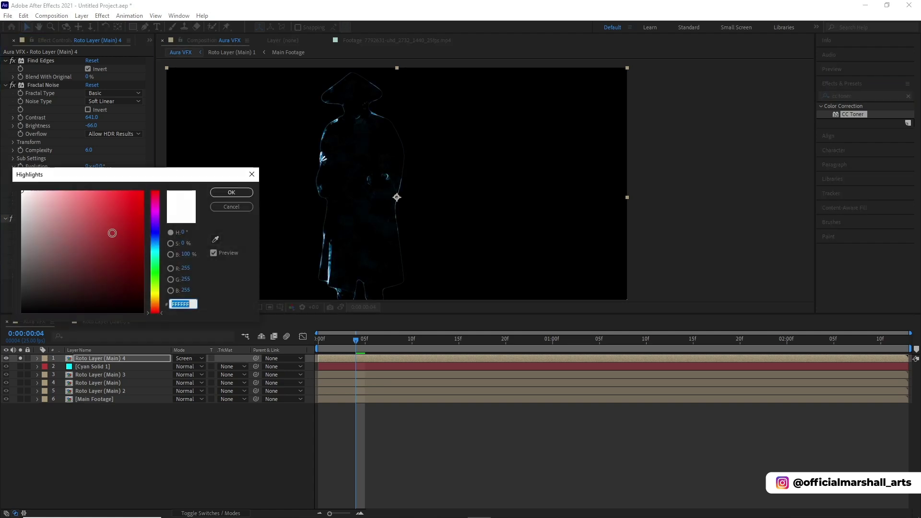
{"action": "left_click", "coordinate": [155, 245]}
{"action": "left_click_drag", "start_coordinate": [143, 242], "coordinate": [137, 284]}
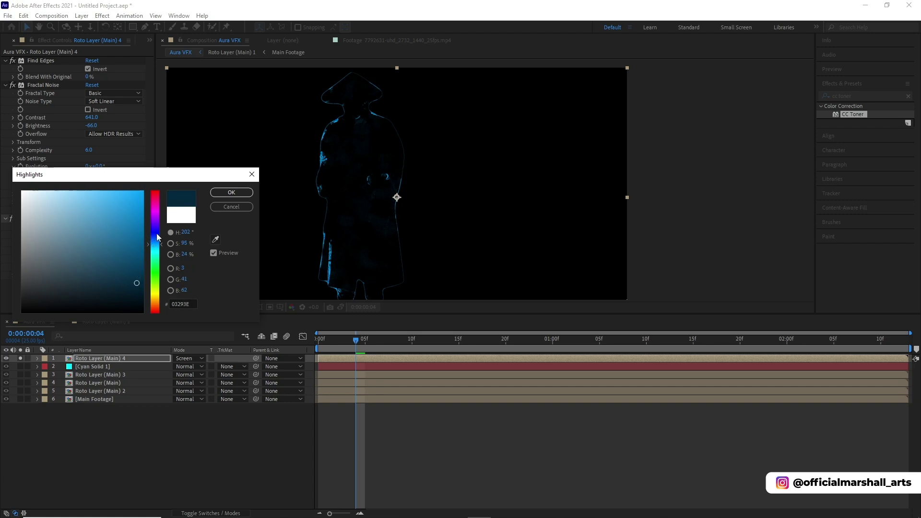
{"action": "left_click", "coordinate": [155, 233]}
{"action": "left_click_drag", "start_coordinate": [138, 223], "coordinate": [143, 191]}
{"action": "left_click", "coordinate": [215, 193]}
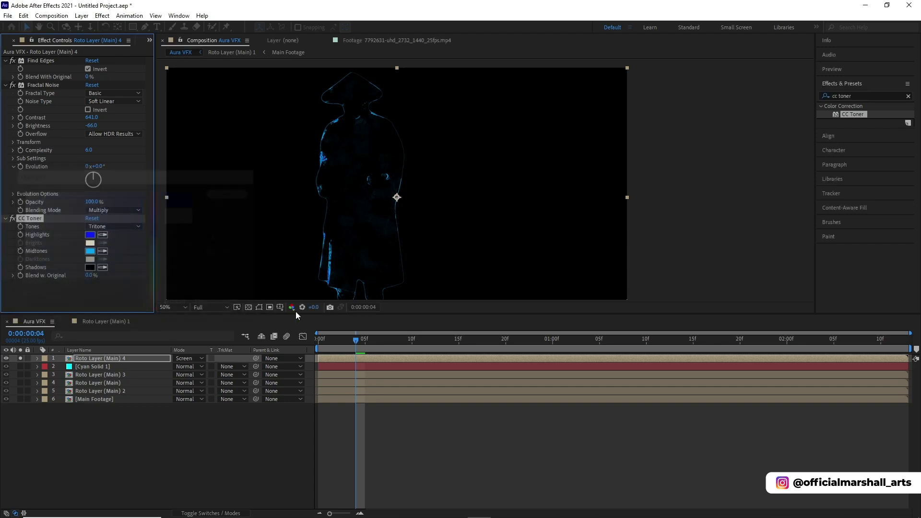
{"action": "key", "text": "space"}
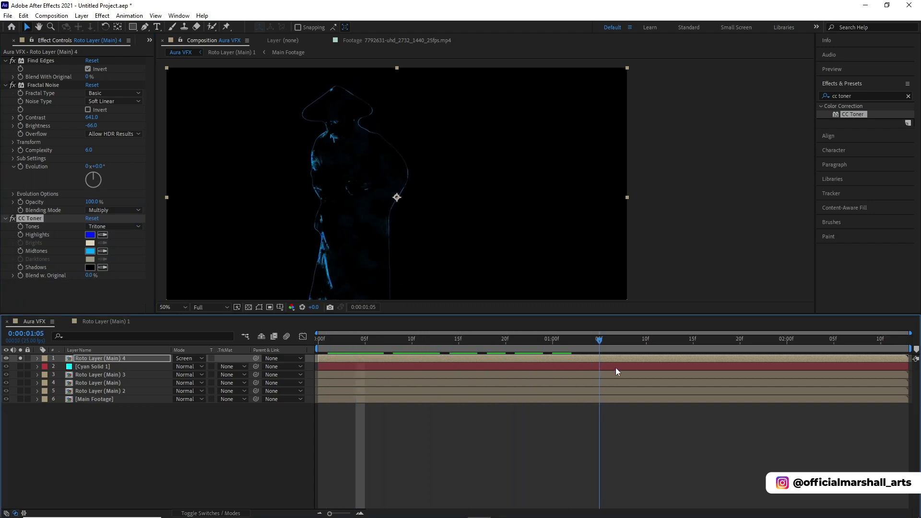
{"action": "left_click_drag", "start_coordinate": [834, 353], "coordinate": [303, 411]}
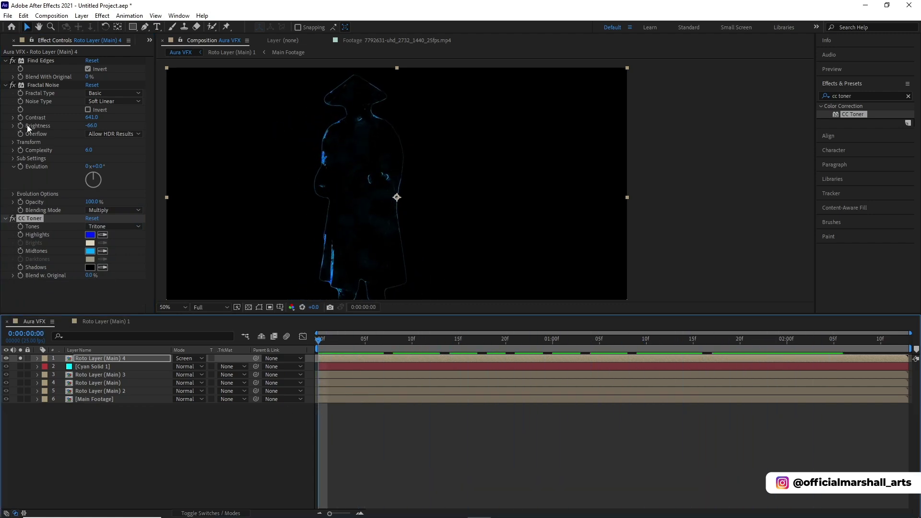
Add Turbulent Displace to the top roto layer, set Amount and Size, then unsolo and preview.
{"action": "left_click", "coordinate": [906, 95]}
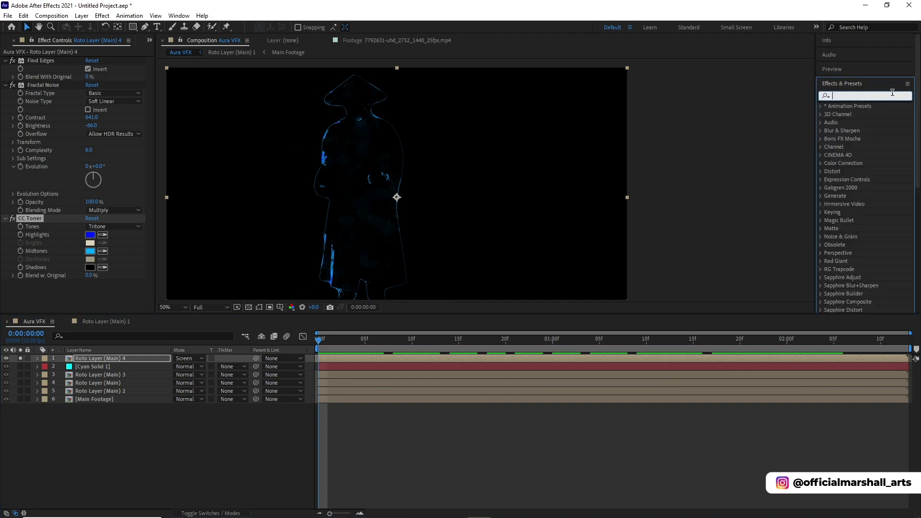
{"action": "type", "text": "turbul"}
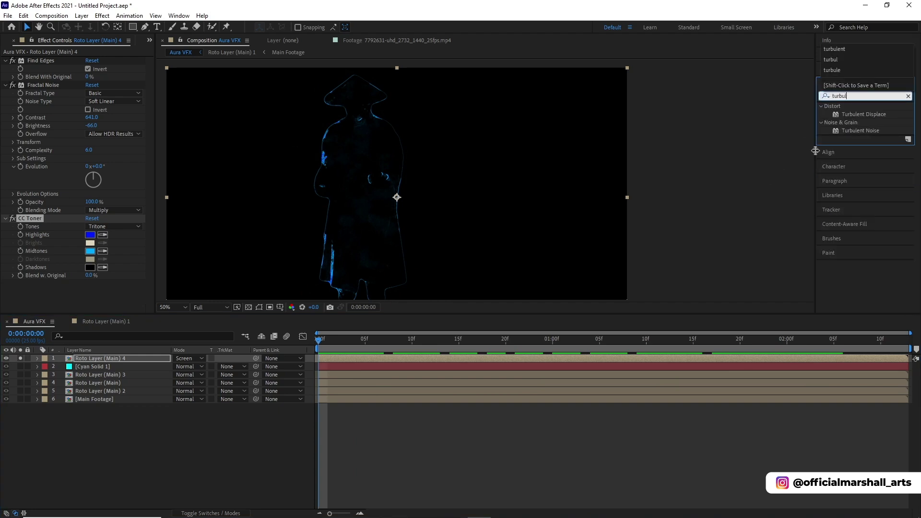
{"action": "left_click_drag", "start_coordinate": [864, 114], "coordinate": [49, 239]}
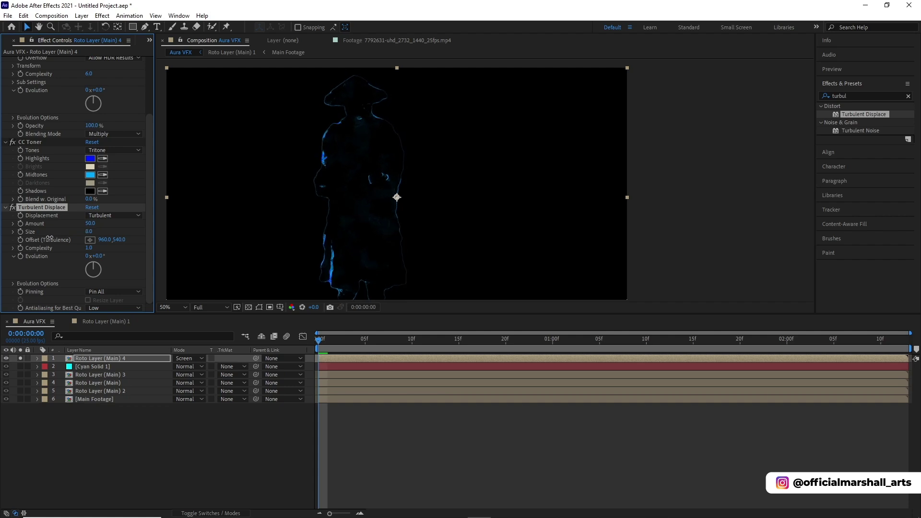
{"action": "mouse_move", "coordinate": [90, 224]}
{"action": "left_mouse_down"}
{"action": "mouse_move", "coordinate": [47, 225]}
{"action": "mouse_move", "coordinate": [47, 237]}
{"action": "mouse_move", "coordinate": [79, 233]}
{"action": "left_mouse_up"}
{"action": "left_click", "coordinate": [318, 342]}
{"action": "key", "text": "space"}
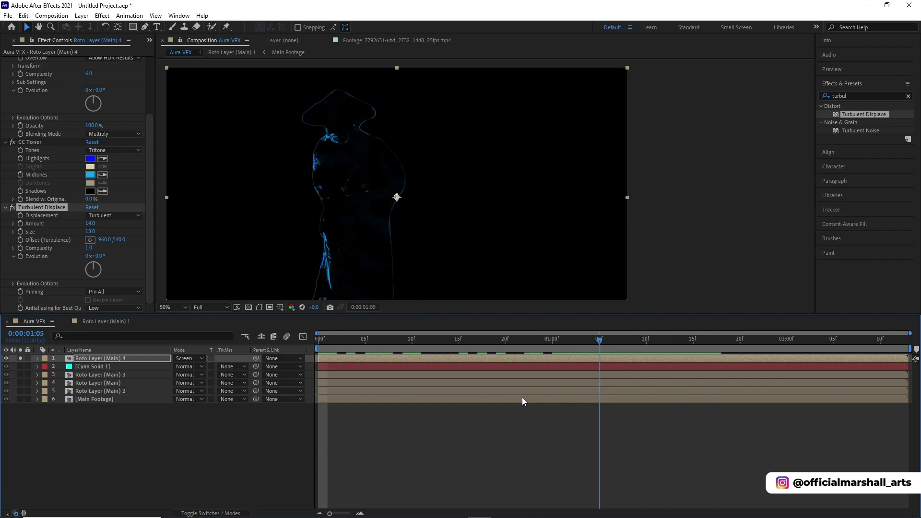
{"action": "left_click", "coordinate": [20, 358]}
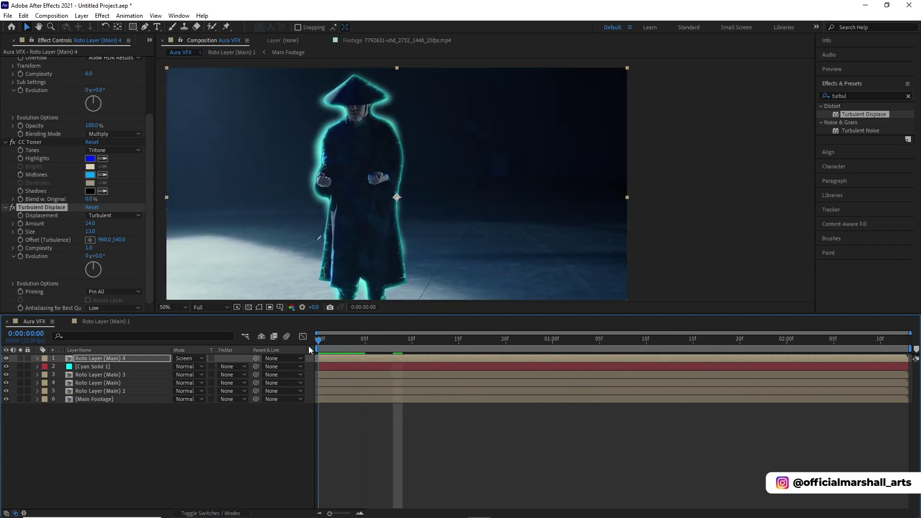
{"action": "left_click", "coordinate": [336, 407]}
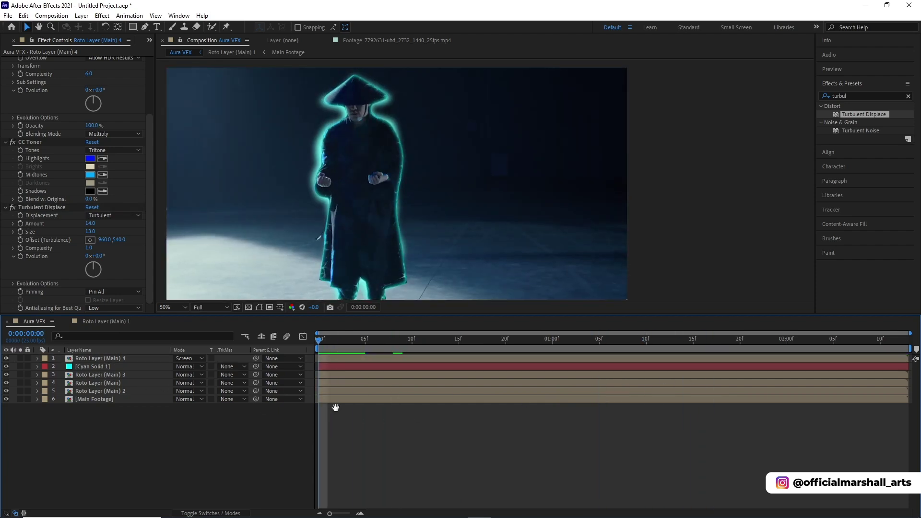
{"action": "key", "text": "space"}
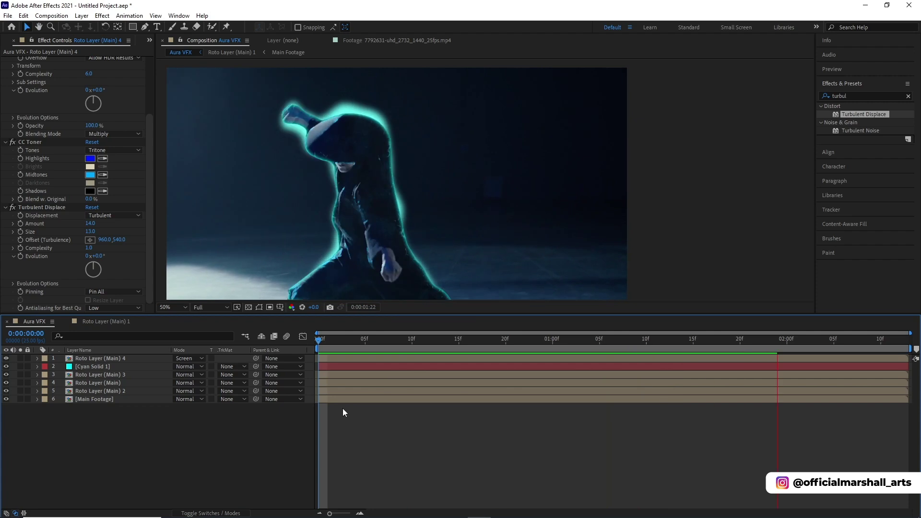
{"action": "key", "text": "space"}
{"action": "scroll", "coordinate": [25, 226], "scroll_direction": "up", "scroll_amount": 3}
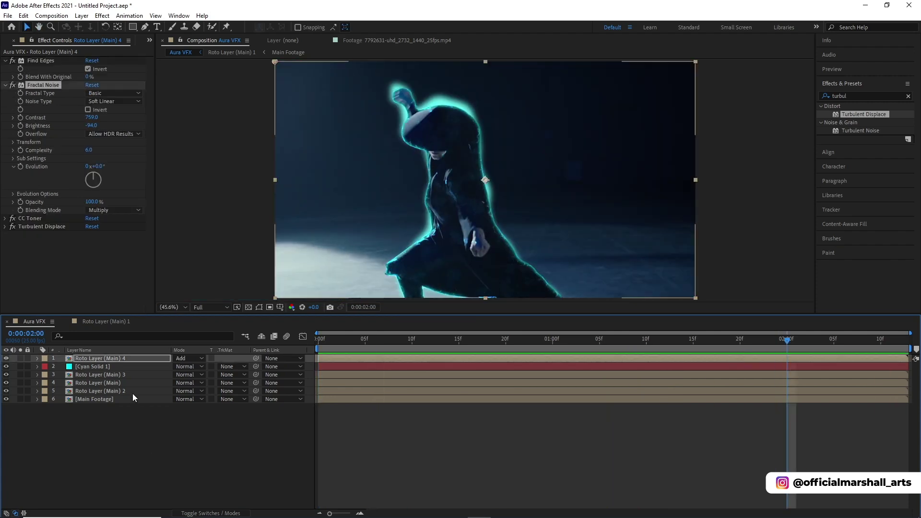
Set Roto Layer (Main) 2's Fill colour to 009CFF, shifting the hue slightly toward cyan.
{"action": "left_click", "coordinate": [132, 391]}
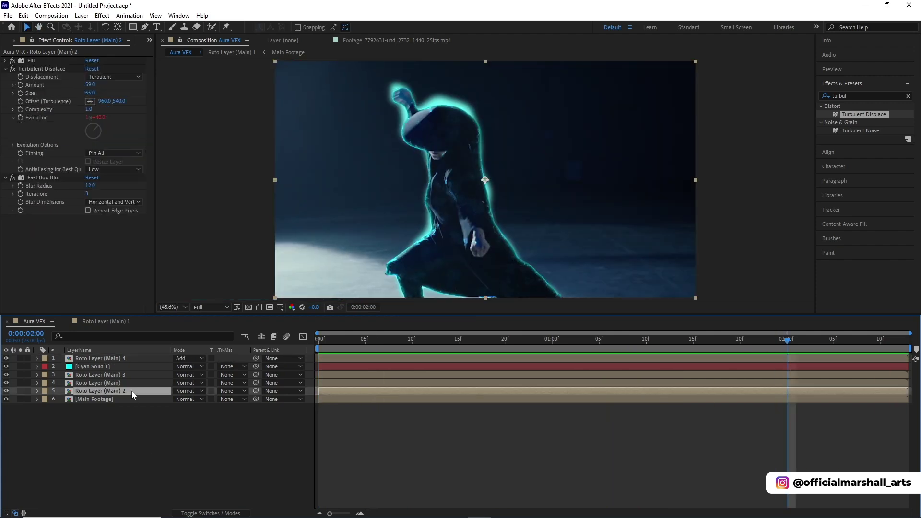
{"action": "left_click", "coordinate": [5, 61]}
{"action": "left_click", "coordinate": [89, 85]}
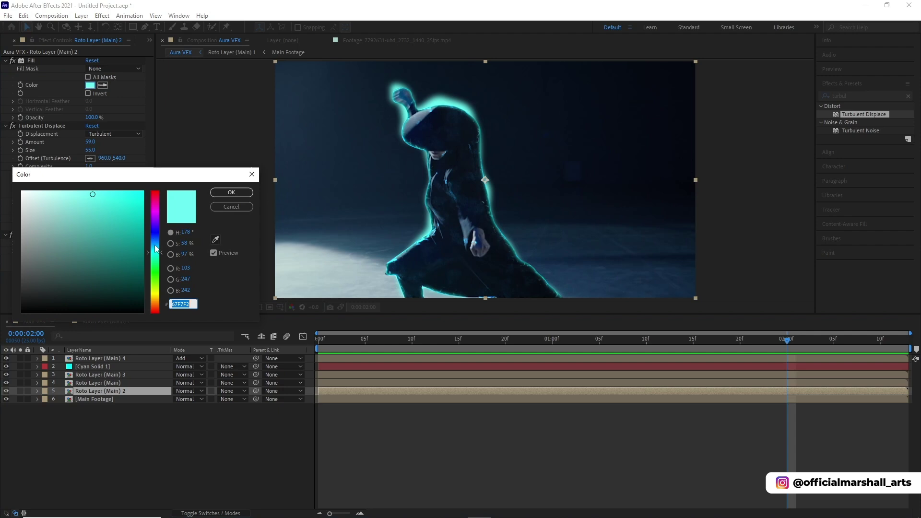
{"action": "type", "text": "009CFF"}
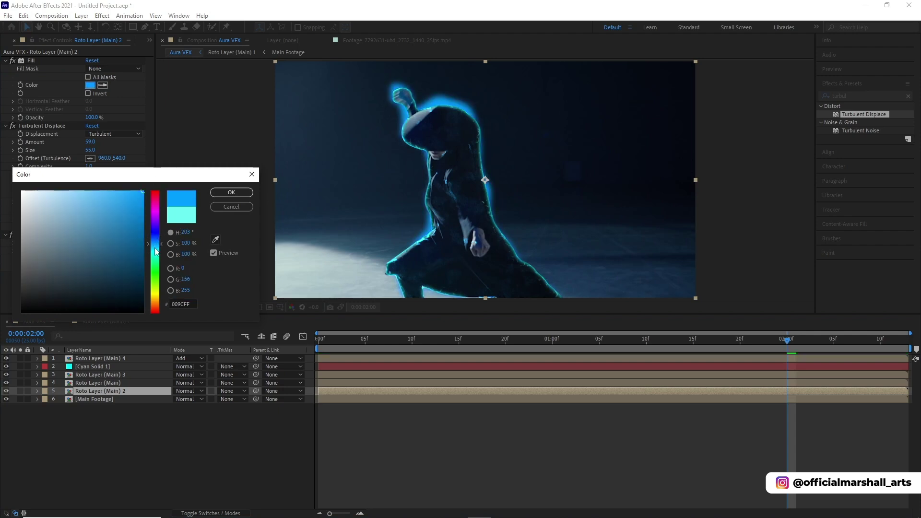
{"action": "left_click", "coordinate": [156, 251]}
{"action": "left_click", "coordinate": [232, 192]}
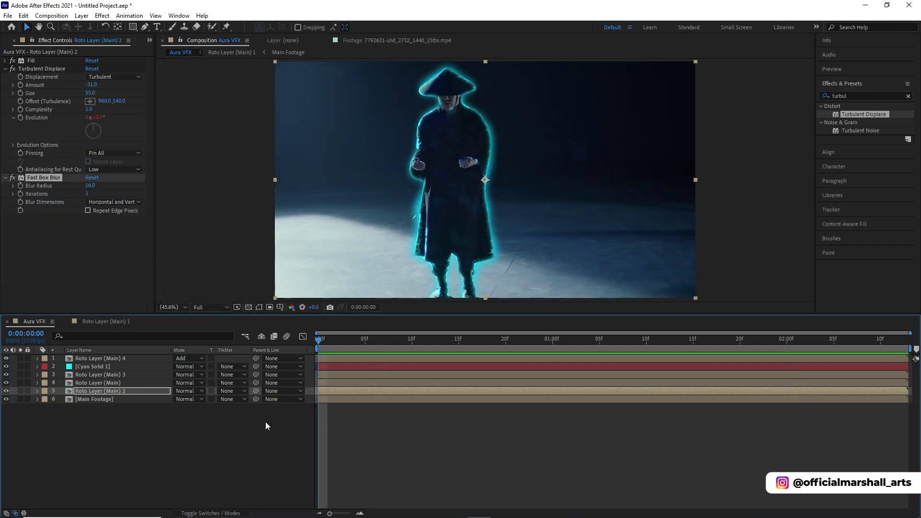
Create a new solid named Fractal Noise and move it to the top of the stack.
{"action": "right_click", "coordinate": [276, 415]}
{"action": "mouse_move", "coordinate": [364, 307]}
{"action": "left_click", "coordinate": [428, 333]}
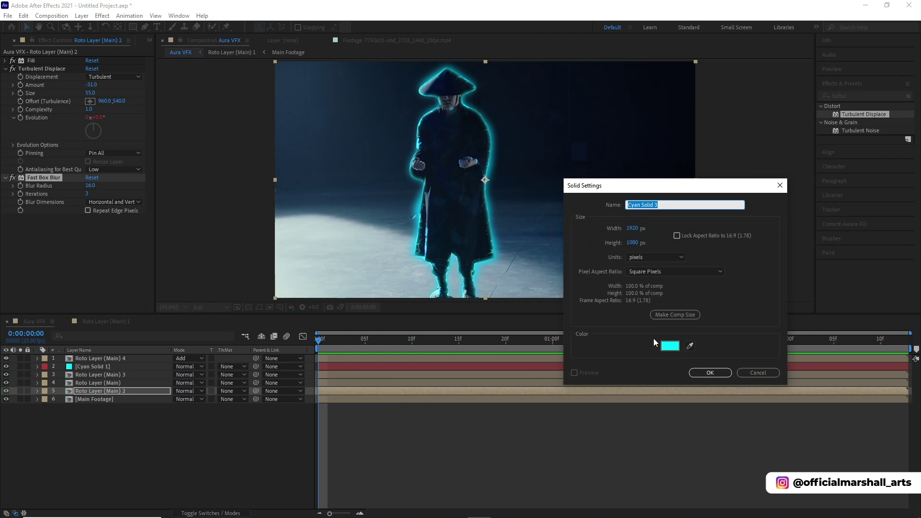
{"action": "type", "text": "Fractal Noise"}
{"action": "left_click", "coordinate": [710, 373]}
{"action": "left_click_drag", "start_coordinate": [135, 389], "coordinate": [137, 359]}
Apply Fractal Noise to the solid with Smeary fractal type, shaped into sparse white wisps.
{"action": "left_click", "coordinate": [908, 96]}
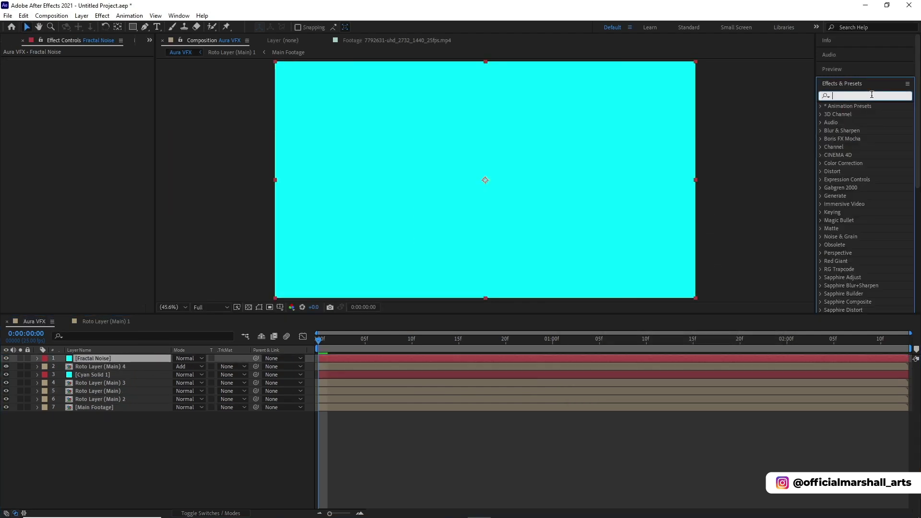
{"action": "type", "text": "fractal nois"}
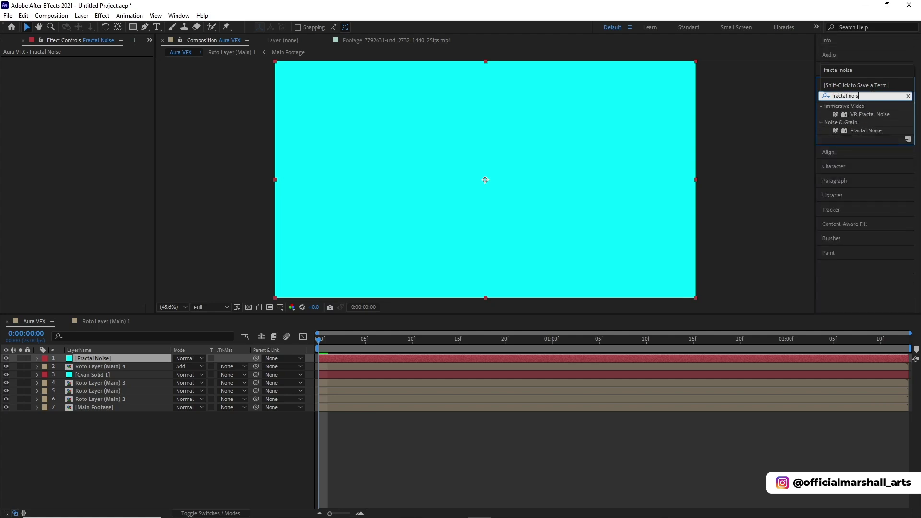
{"action": "type", "text": "e"}
{"action": "double_click", "coordinate": [866, 131]}
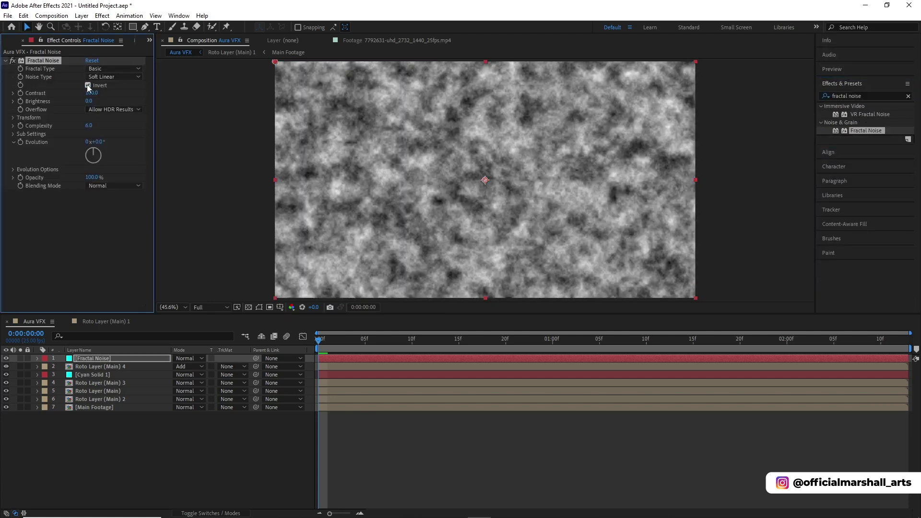
{"action": "left_click_drag", "start_coordinate": [91, 92], "coordinate": [103, 110]}
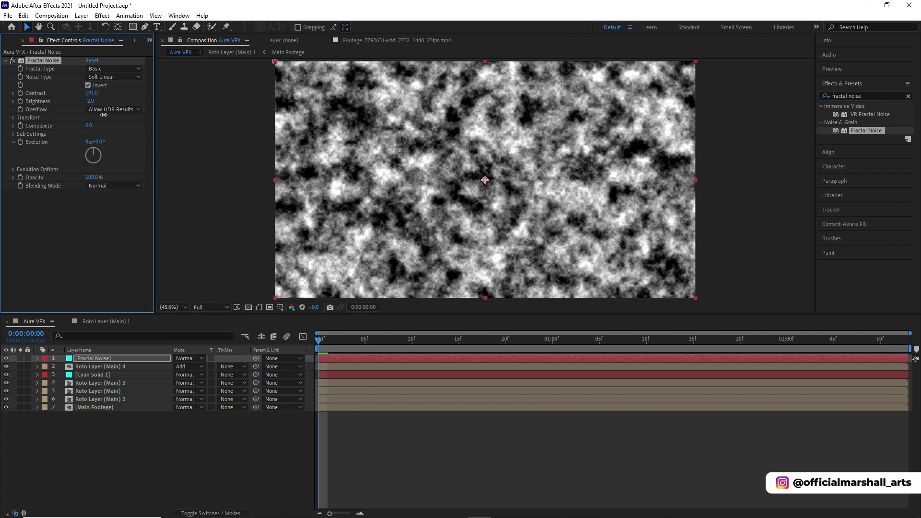
{"action": "left_click", "coordinate": [113, 69]}
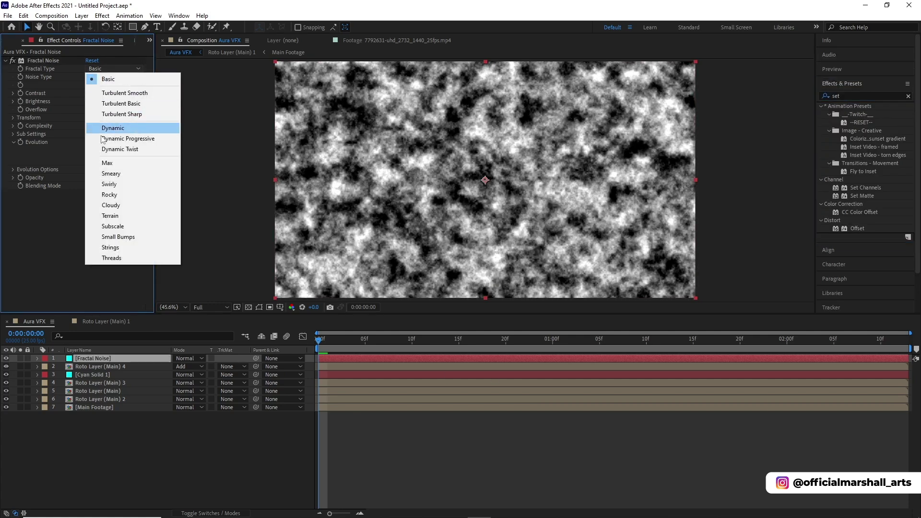
{"action": "left_click", "coordinate": [110, 174]}
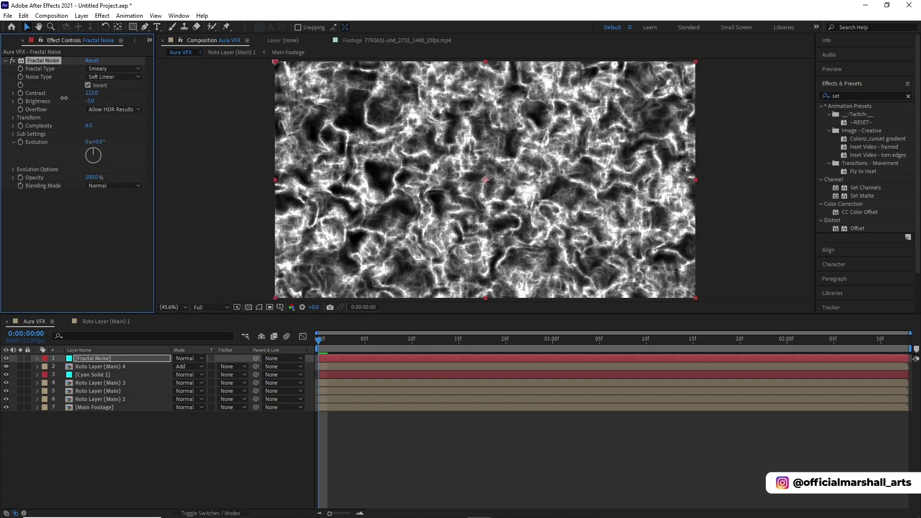
{"action": "left_click_drag", "start_coordinate": [90, 93], "coordinate": [244, 132]}
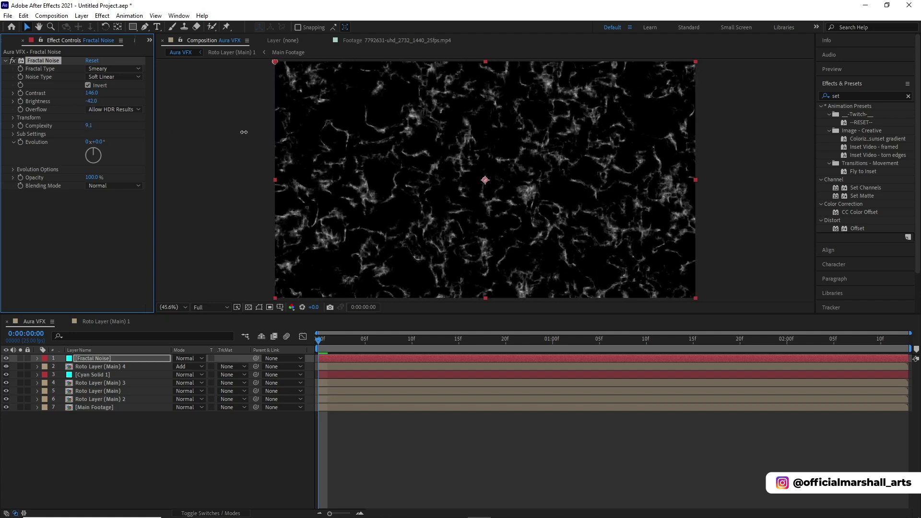
Set the noise type to Spline, Complexity 11 and Contrast 123, and expand Evolution Options.
{"action": "left_click", "coordinate": [123, 79]}
{"action": "left_click", "coordinate": [115, 119]}
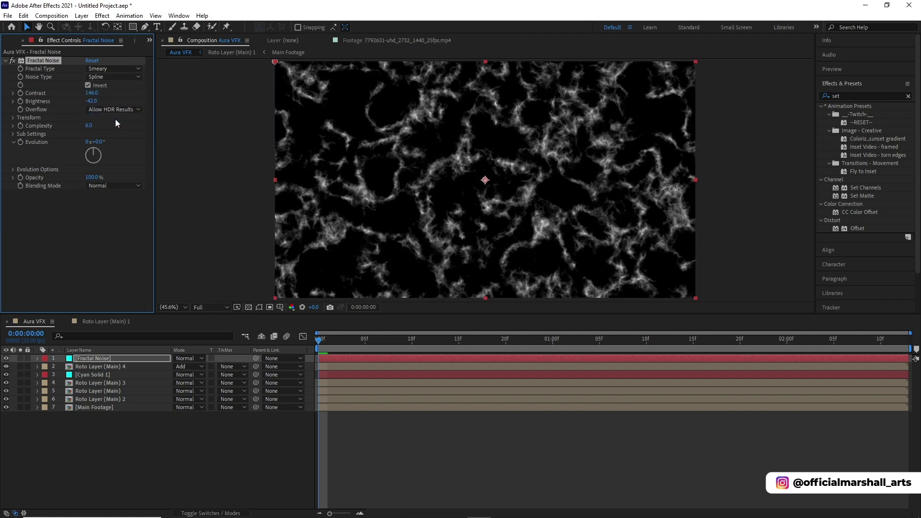
{"action": "left_click", "coordinate": [88, 126]}
{"action": "type", "text": "11"}
{"action": "key", "text": "Return"}
{"action": "mouse_move", "coordinate": [92, 93]}
{"action": "left_mouse_down"}
{"action": "mouse_move", "coordinate": [103, 94]}
{"action": "mouse_move", "coordinate": [84, 98]}
{"action": "left_mouse_up"}
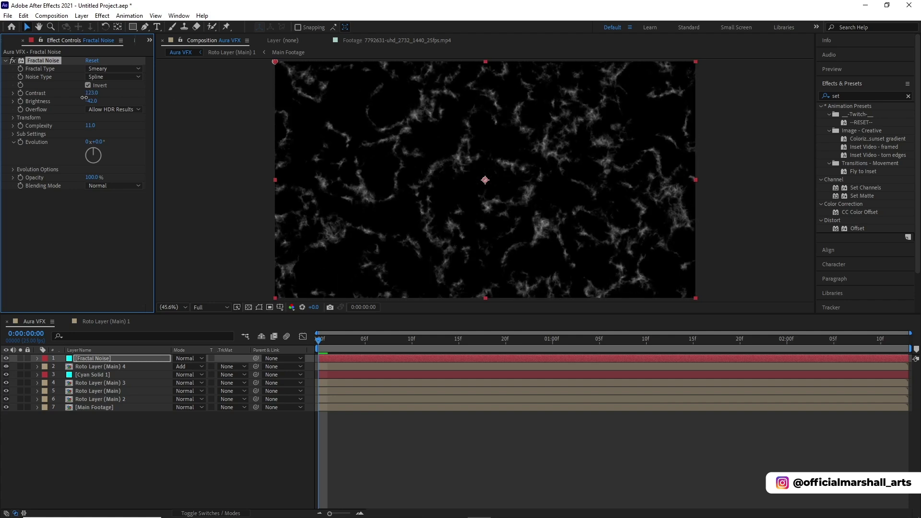
{"action": "left_click", "coordinate": [13, 169]}
Drive the Fractal Noise Evolution with the expression time*200 and preview the animated wisps.
{"action": "left_click", "coordinate": [20, 142], "text": "alt"}
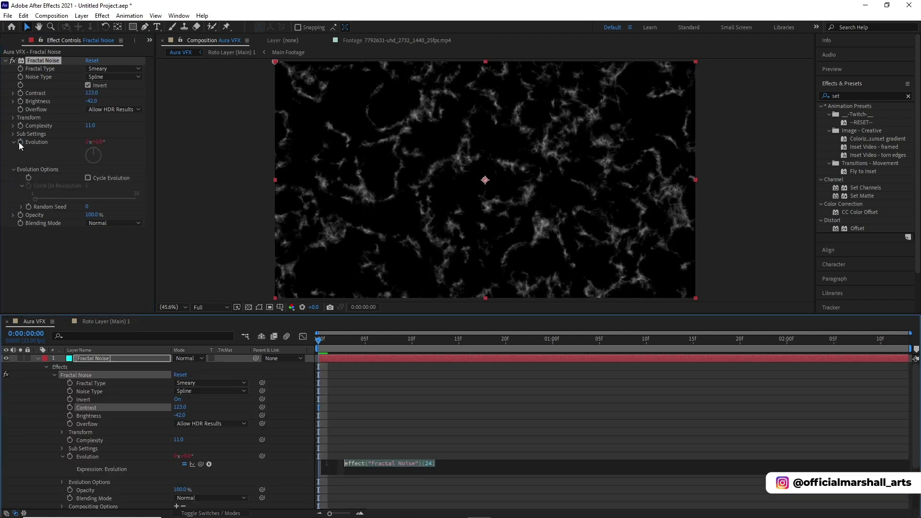
{"action": "left_click_drag", "start_coordinate": [336, 338], "coordinate": [520, 353]}
{"action": "key", "text": "Home"}
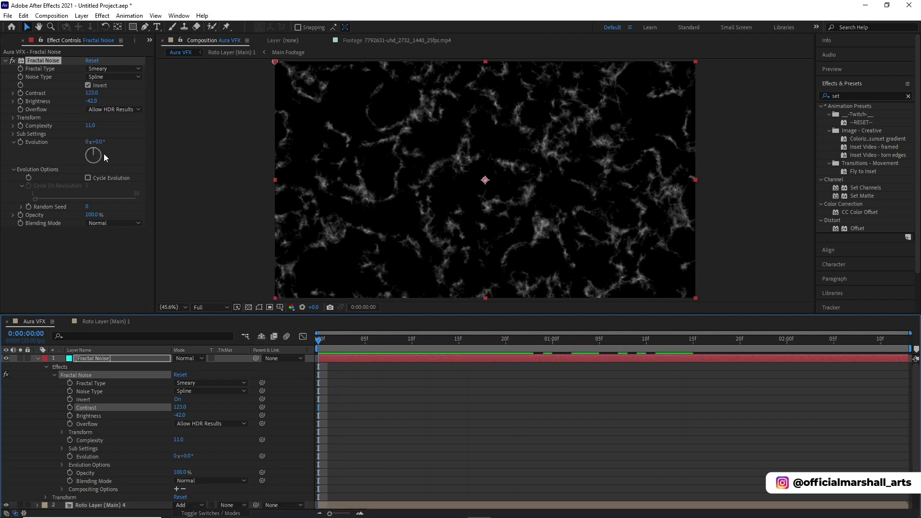
{"action": "left_click", "coordinate": [21, 143], "text": "alt"}
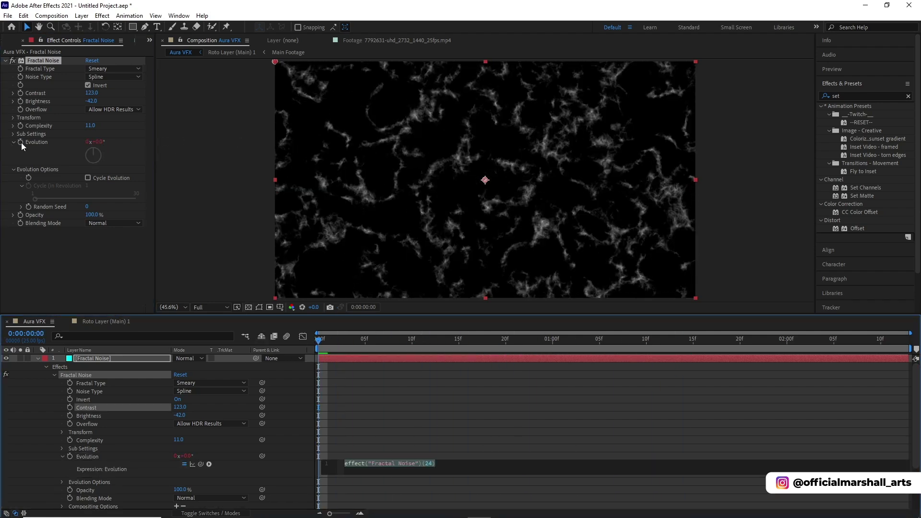
{"action": "type", "text": "time*200"}
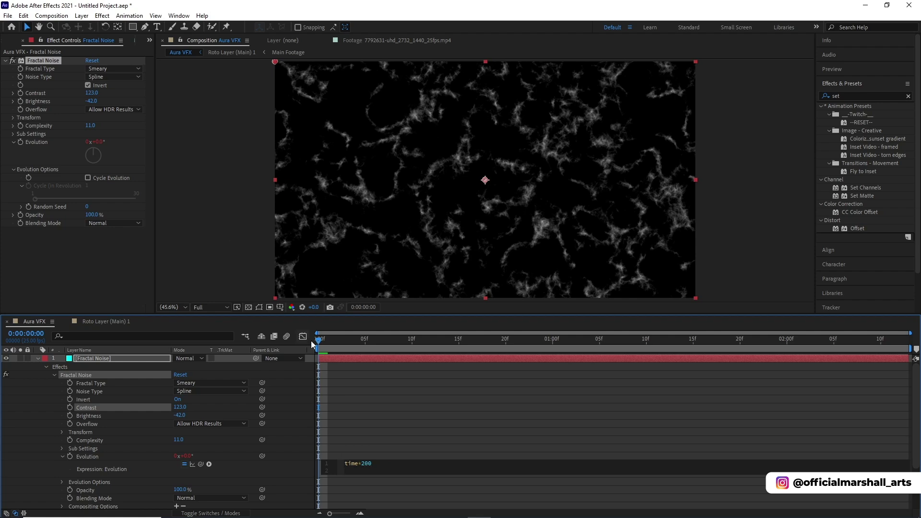
{"action": "left_click", "coordinate": [352, 407]}
{"action": "key", "text": "space"}
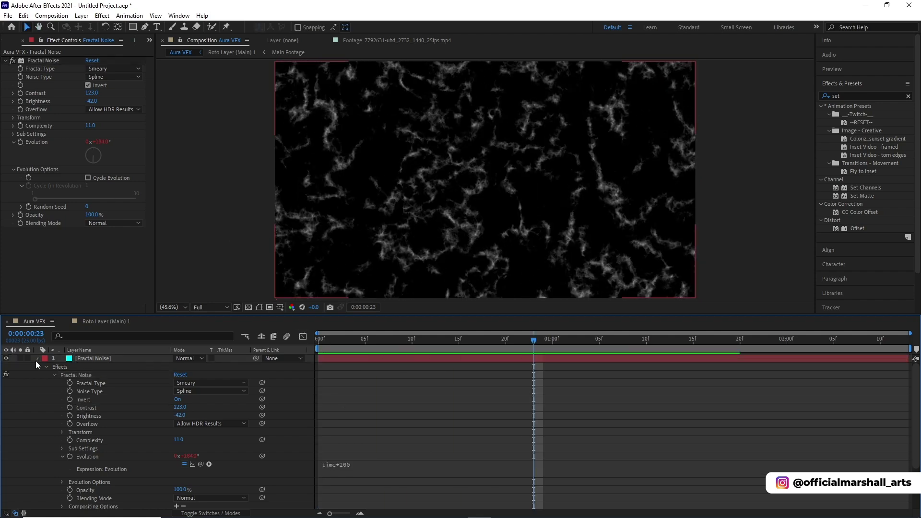
{"action": "left_click", "coordinate": [36, 359]}
{"action": "left_click", "coordinate": [909, 96]}
Apply Set Matte to the Fractal Noise layer, taking the matte from Roto Layer (Main).
{"action": "type", "text": "set matt"}
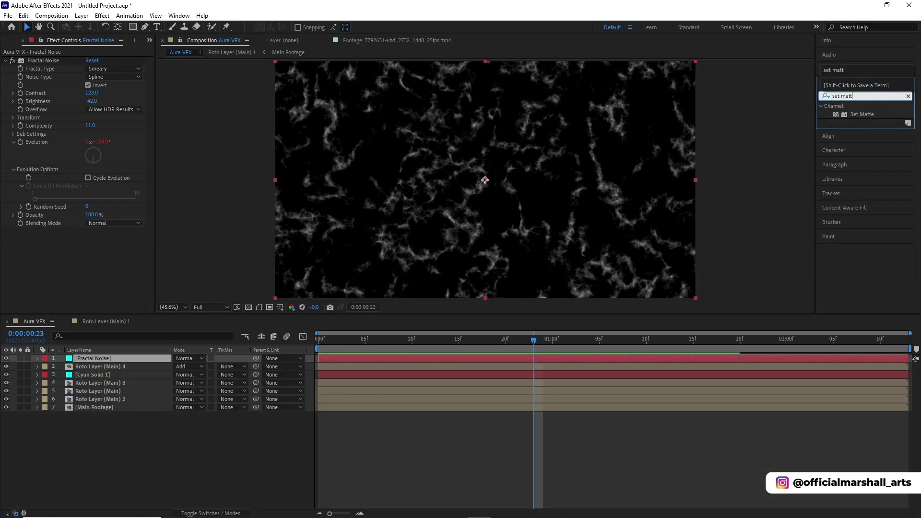
{"action": "double_click", "coordinate": [860, 113]}
{"action": "left_click", "coordinate": [94, 240]}
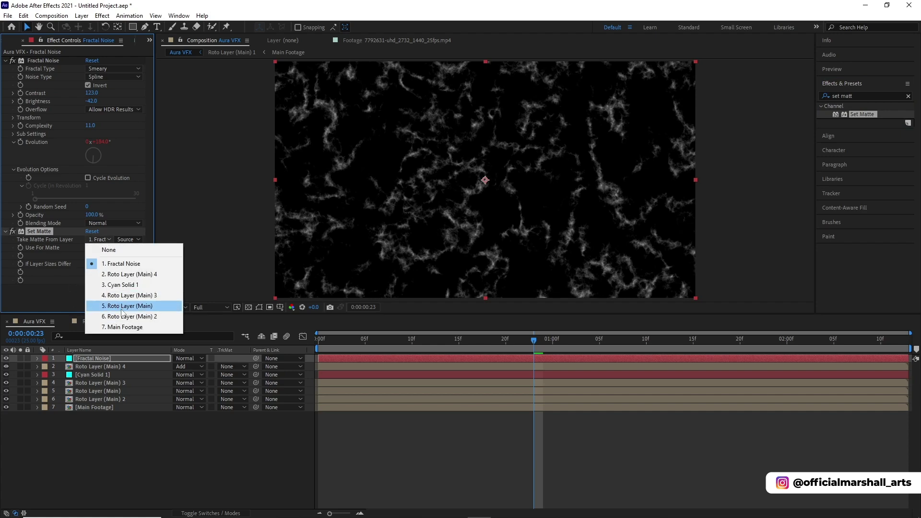
{"action": "left_click", "coordinate": [121, 307]}
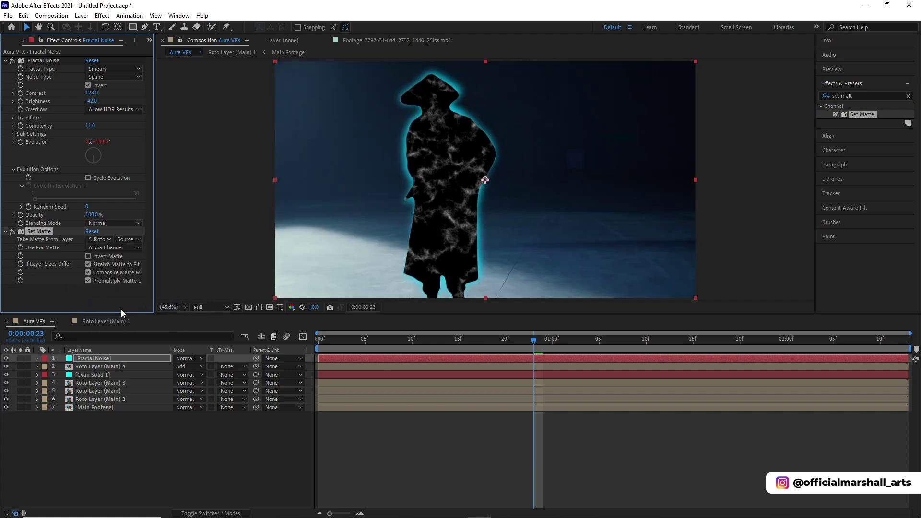
Add Simple Choker and drag Choke Matte out to about -61.
{"action": "left_click", "coordinate": [909, 97]}
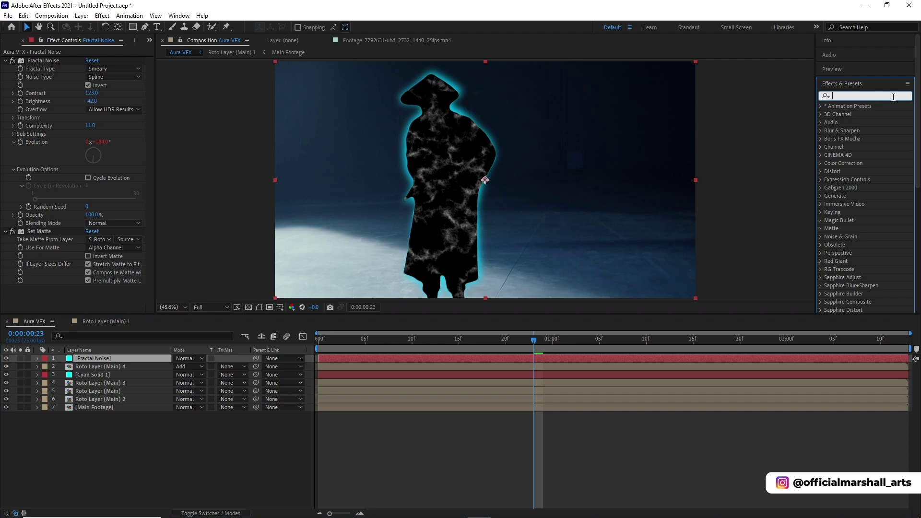
{"action": "type", "text": "sim"}
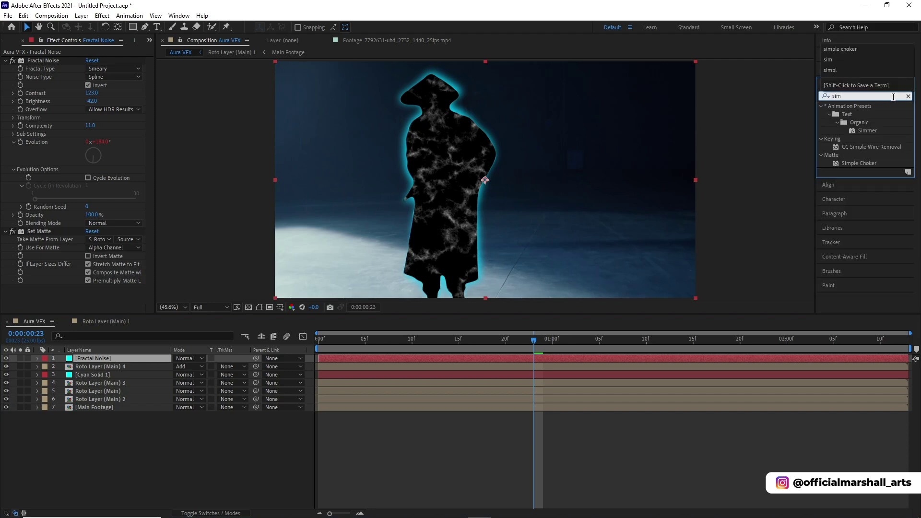
{"action": "type", "text": "pl"}
{"action": "double_click", "coordinate": [868, 131]}
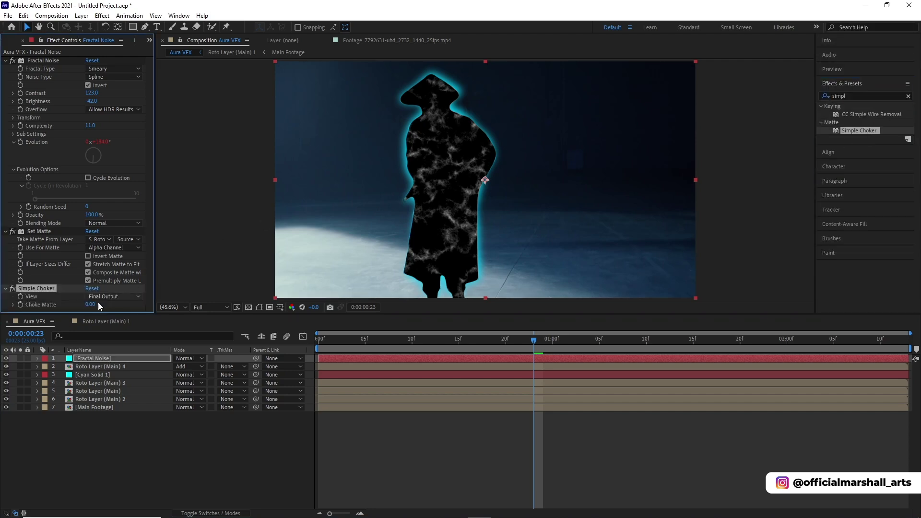
{"action": "left_click_drag", "start_coordinate": [90, 304], "coordinate": [1, 339]}
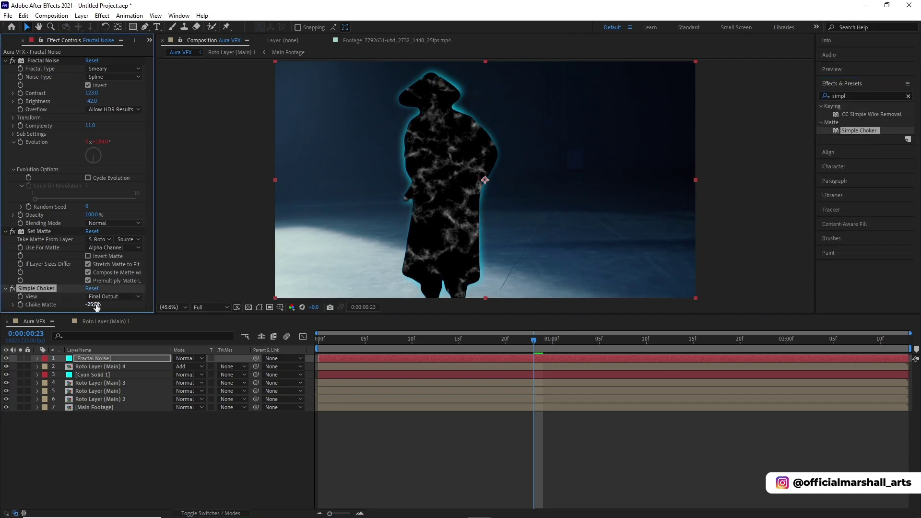
{"action": "left_click_drag", "start_coordinate": [96, 306], "coordinate": [3, 293]}
{"action": "left_click_drag", "start_coordinate": [87, 303], "coordinate": [2, 290]}
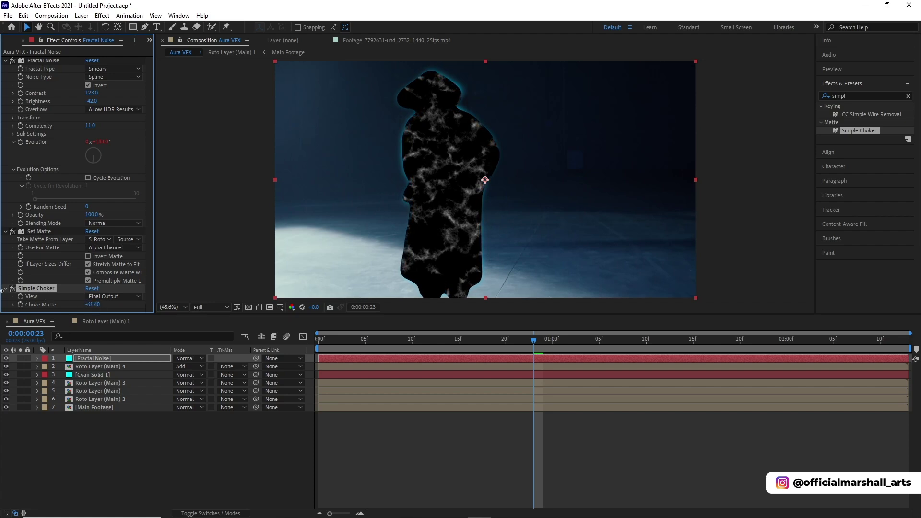
Add Fast Box Blur to the noise layer with Blur Radius about 23.
{"action": "left_click", "coordinate": [908, 97]}
{"action": "type", "text": "fast bo"}
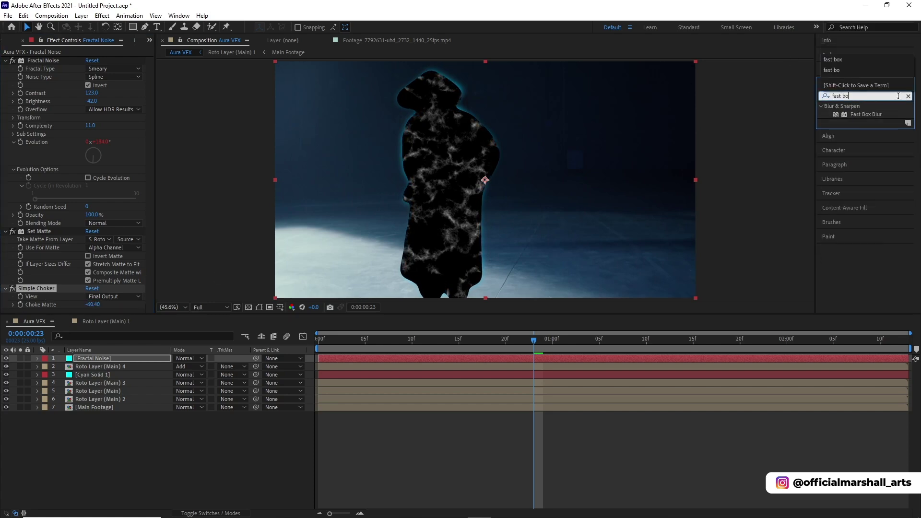
{"action": "double_click", "coordinate": [860, 117]}
{"action": "left_click_drag", "start_coordinate": [87, 283], "coordinate": [86, 274]}
Add Set Matte 2 above the blur from Roto Layer (Main), invert the first Set Matte, Choke Matte about -84.
{"action": "left_click", "coordinate": [907, 95]}
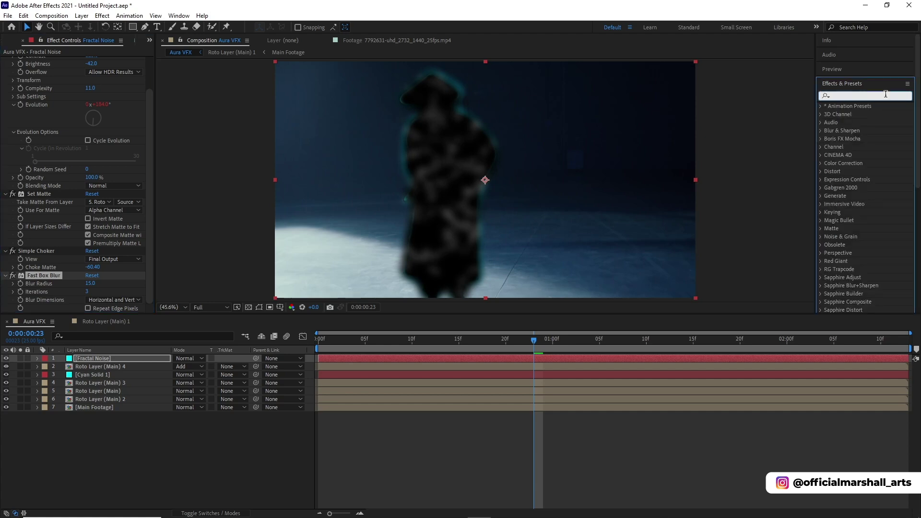
{"action": "left_click", "coordinate": [857, 96]}
{"action": "type", "text": "set matt"}
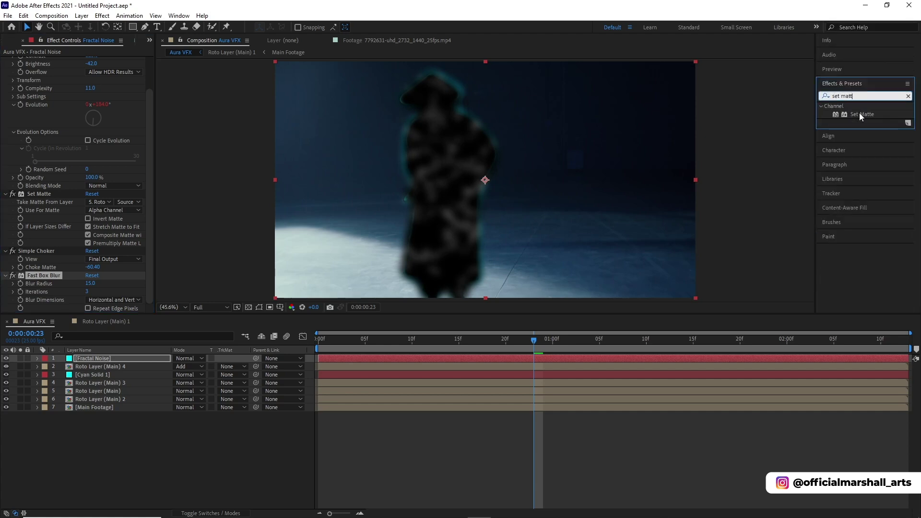
{"action": "double_click", "coordinate": [861, 114]}
{"action": "left_click_drag", "start_coordinate": [41, 259], "coordinate": [39, 218]}
{"action": "left_click", "coordinate": [96, 226]}
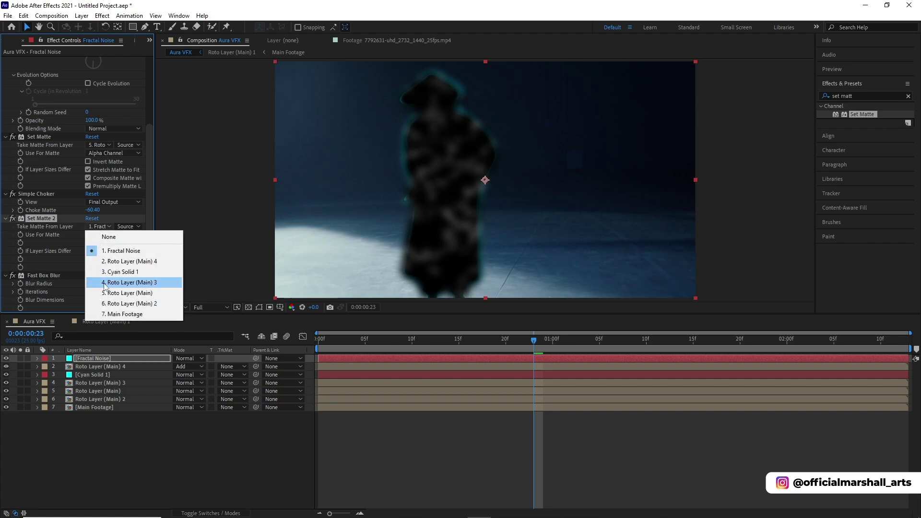
{"action": "left_click", "coordinate": [110, 292]}
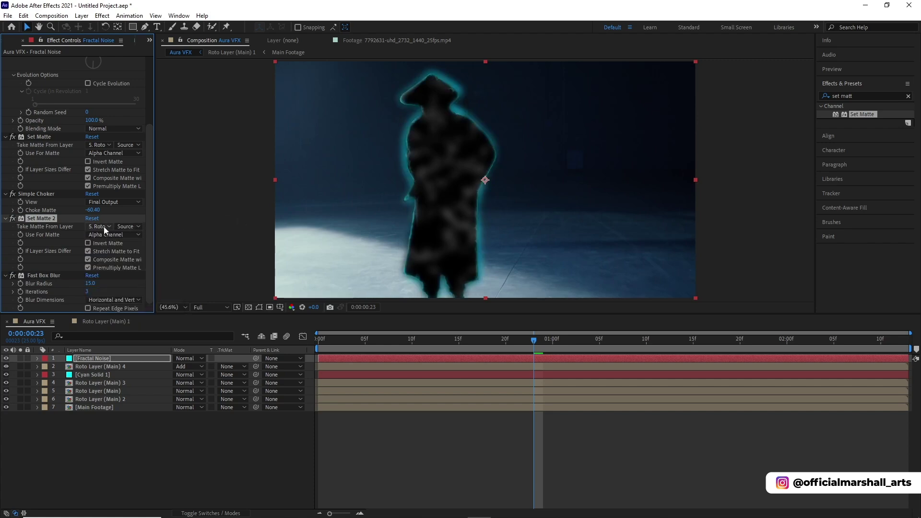
{"action": "left_click_drag", "start_coordinate": [91, 211], "coordinate": [202, 216]}
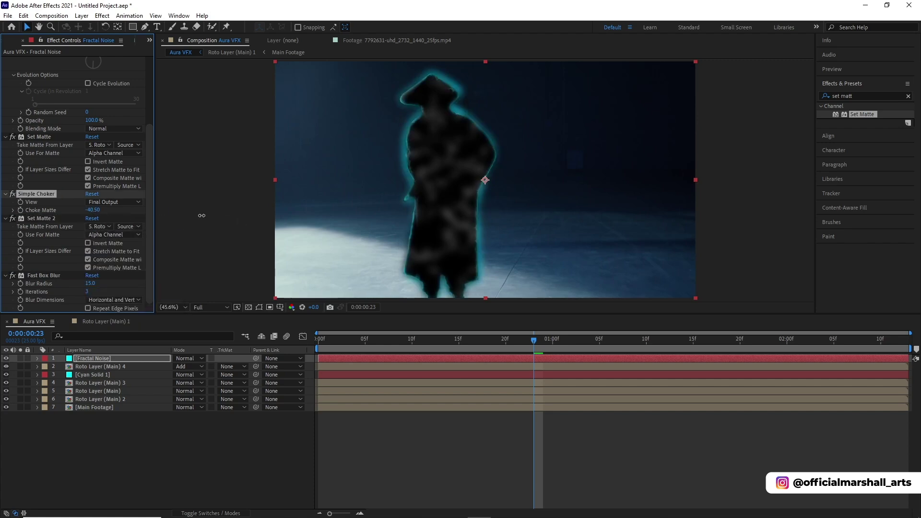
{"action": "left_click_drag", "start_coordinate": [69, 220], "coordinate": [311, 206]}
{"action": "left_click", "coordinate": [88, 161]}
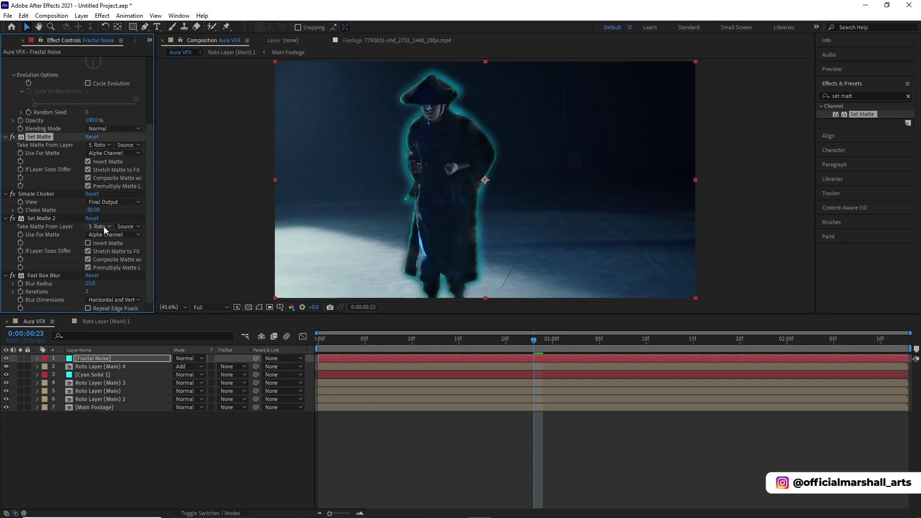
{"action": "left_click_drag", "start_coordinate": [134, 213], "coordinate": [71, 215]}
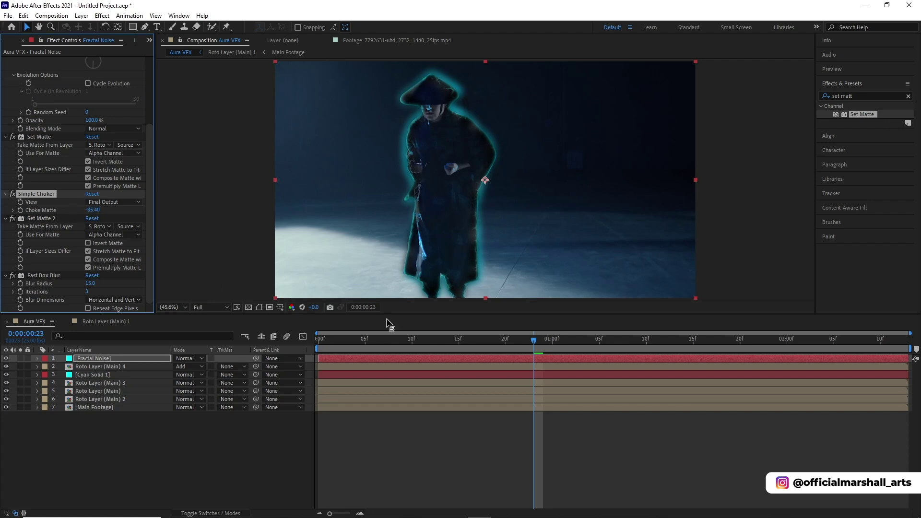
Solo the noise layer, invert Set Matte 2, and tune Blur Radius to about 10 and Choke Matte to -89.
{"action": "left_click", "coordinate": [909, 98]}
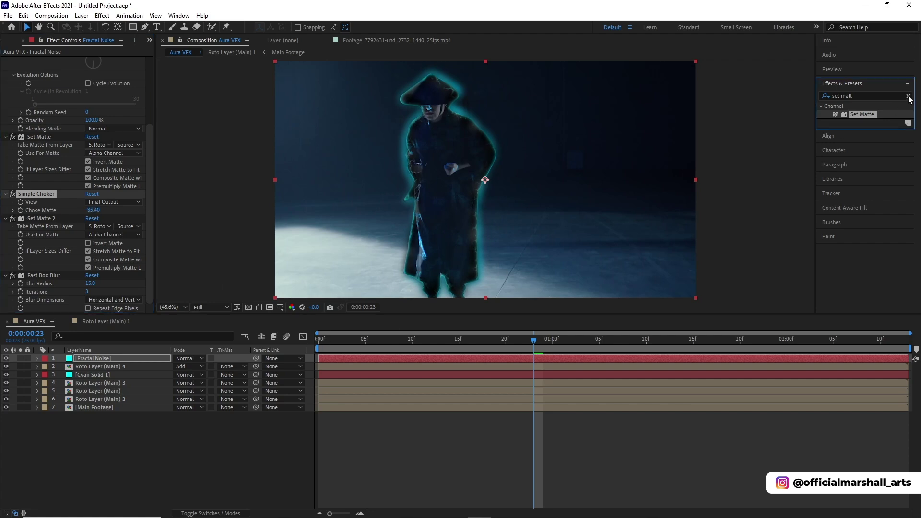
{"action": "left_click", "coordinate": [848, 95]}
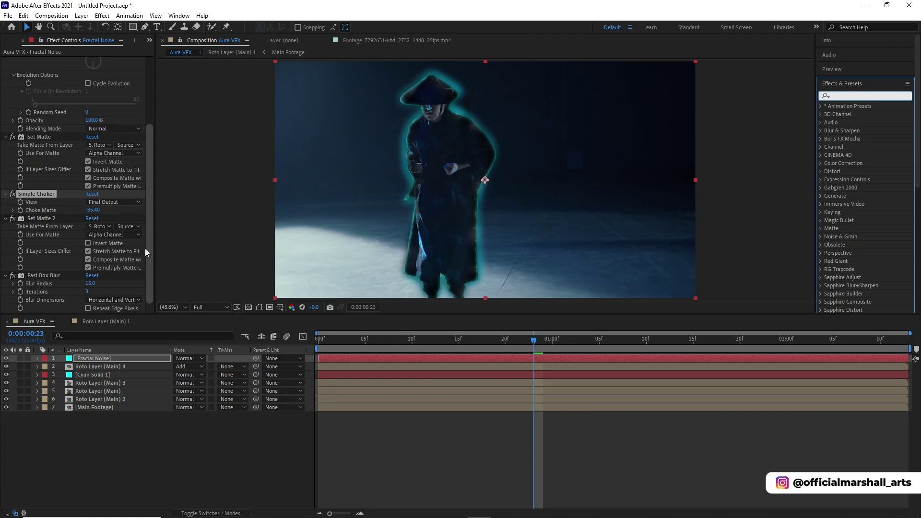
{"action": "left_click", "coordinate": [20, 359]}
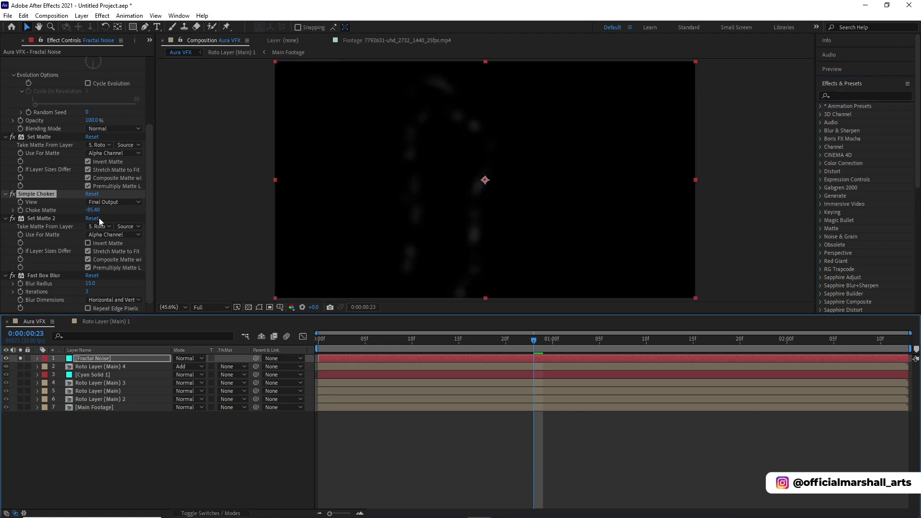
{"action": "left_click_drag", "start_coordinate": [94, 209], "coordinate": [202, 218]}
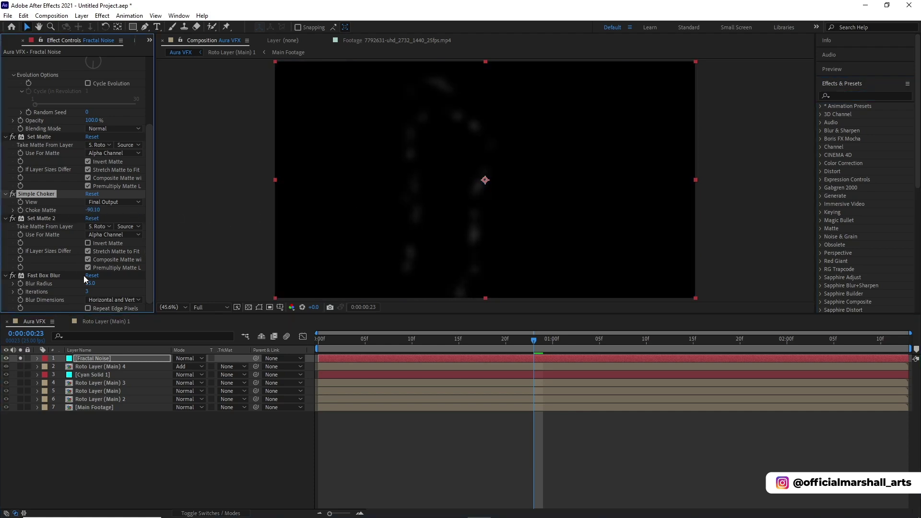
{"action": "left_click_drag", "start_coordinate": [89, 283], "coordinate": [163, 287]}
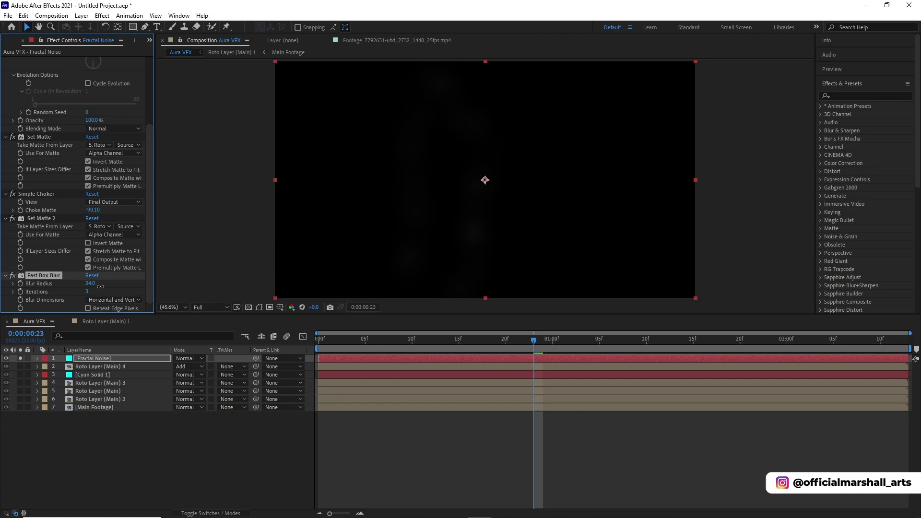
{"action": "left_click_drag", "start_coordinate": [100, 286], "coordinate": [91, 286]}
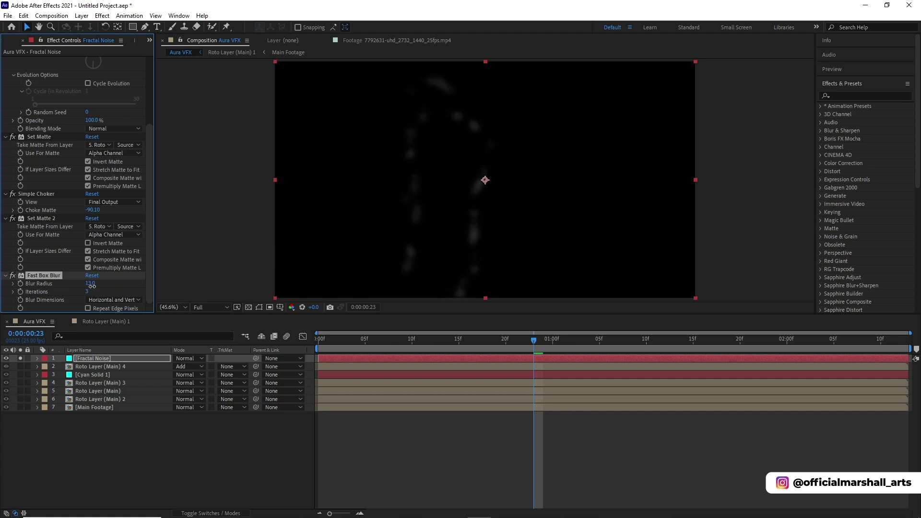
{"action": "left_click", "coordinate": [88, 243]}
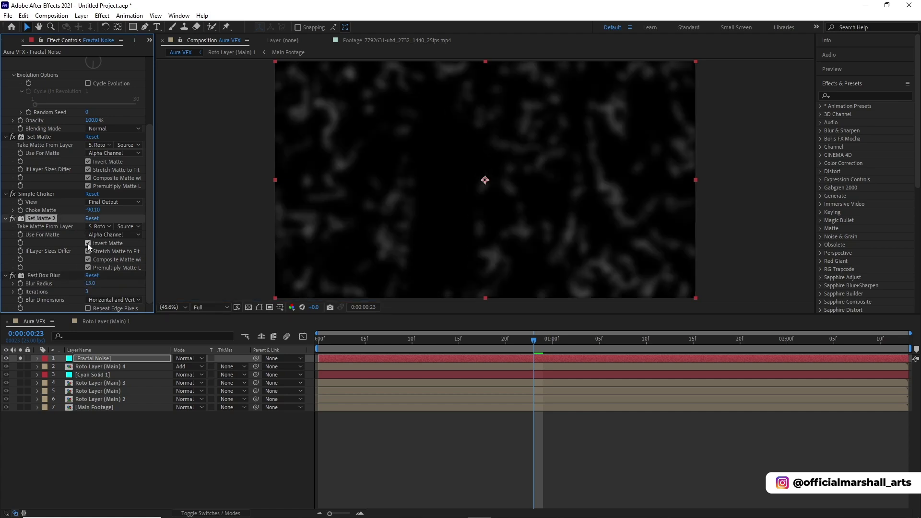
{"action": "left_click_drag", "start_coordinate": [92, 210], "coordinate": [86, 219]}
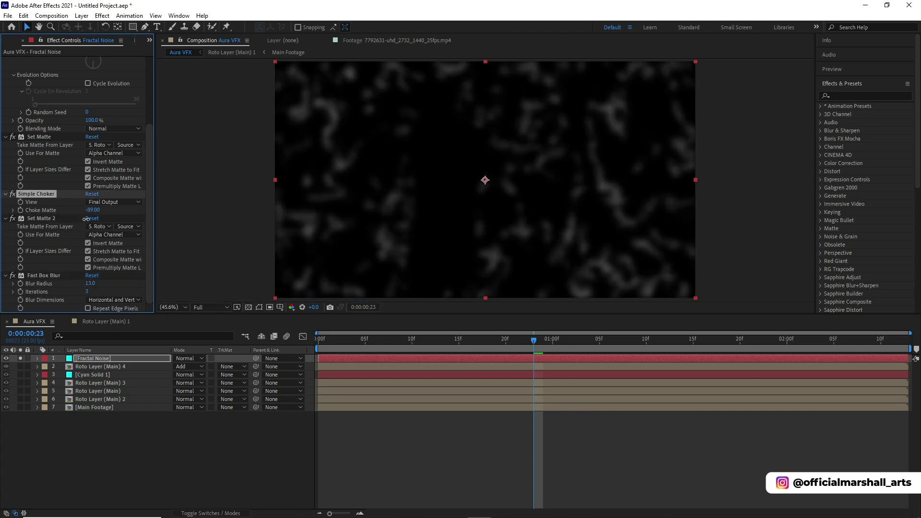
{"action": "left_click_drag", "start_coordinate": [441, 207], "coordinate": [693, 238]}
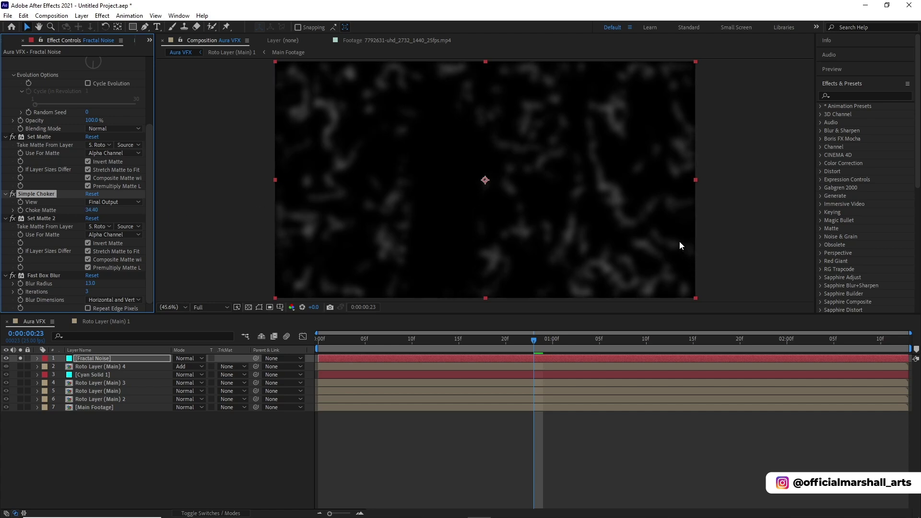
{"action": "key", "text": "ctrl+z"}
{"action": "key", "text": "ctrl+z"}
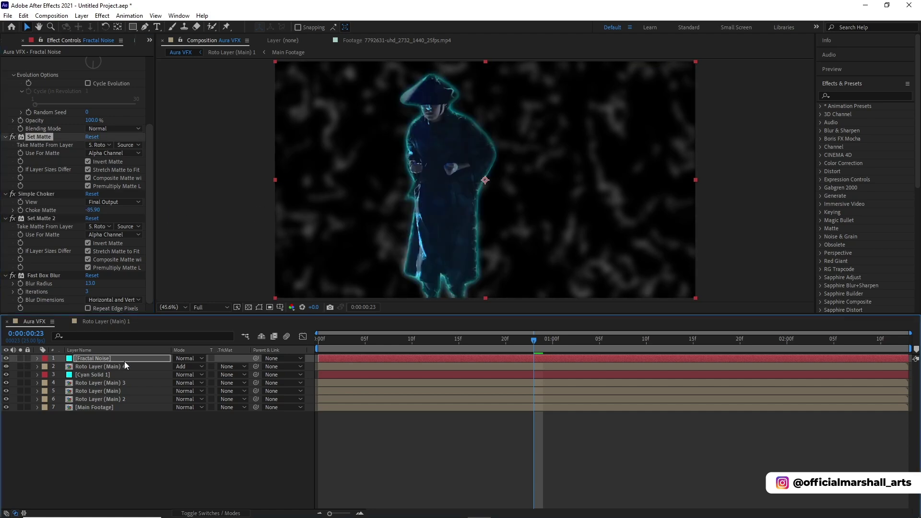
Collapse the effect settings and drop the Fractal Noise layer to fifth, just above Roto Layer (Main) 2.
{"action": "left_click", "coordinate": [6, 136]}
{"action": "left_click", "coordinate": [5, 194]}
{"action": "scroll", "coordinate": [5, 144], "scroll_direction": "up", "scroll_amount": 5}
{"action": "left_click", "coordinate": [6, 90]}
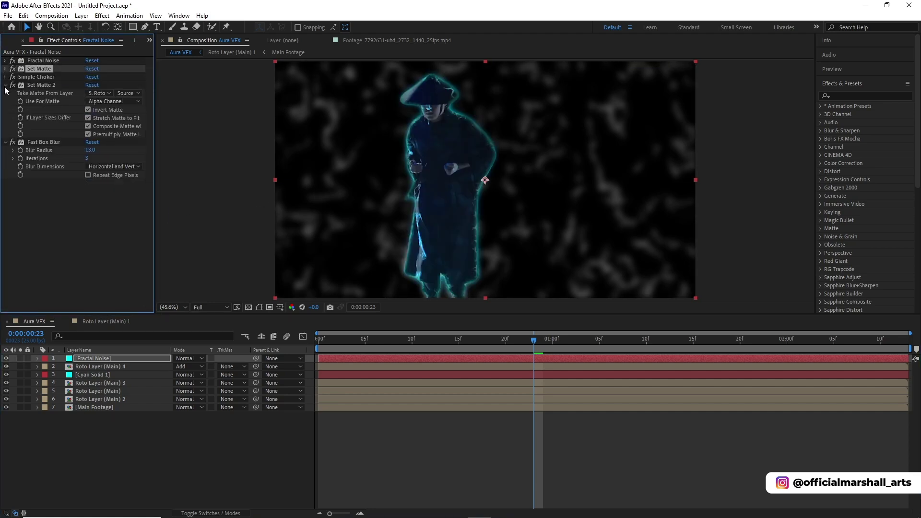
{"action": "left_click", "coordinate": [6, 90]}
{"action": "left_click", "coordinate": [6, 93]}
{"action": "left_click_drag", "start_coordinate": [92, 358], "coordinate": [100, 399]}
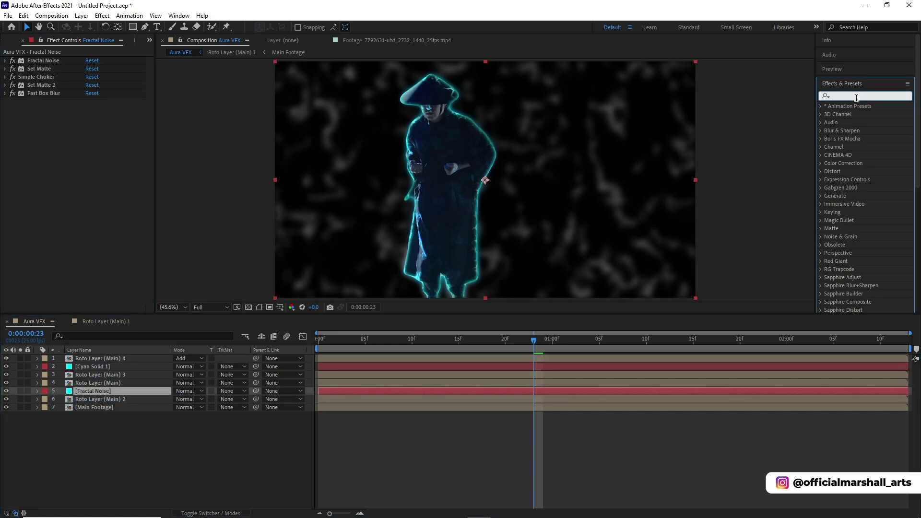
Tint the fractal noise with CC Toner (midtones 00FFFF, highlights 0066FF) and set its mode to Add.
{"action": "left_click", "coordinate": [835, 95]}
{"action": "type", "text": "cc to"}
{"action": "left_click_drag", "start_coordinate": [853, 114], "coordinate": [88, 138]}
{"action": "left_click", "coordinate": [90, 134]}
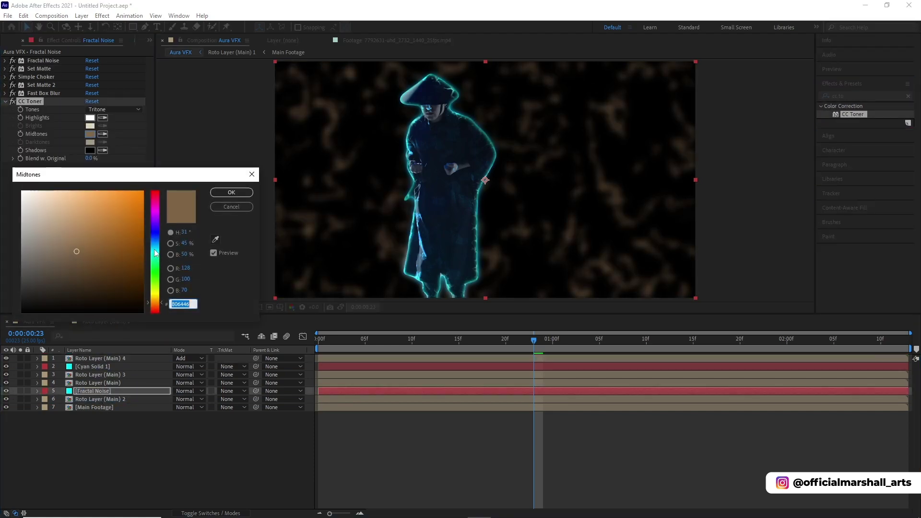
{"action": "type", "text": "00FFFF"}
{"action": "left_click", "coordinate": [231, 192]}
{"action": "left_click", "coordinate": [89, 118]}
{"action": "type", "text": "0066FF"}
{"action": "left_click", "coordinate": [232, 192]}
{"action": "left_click", "coordinate": [190, 392]}
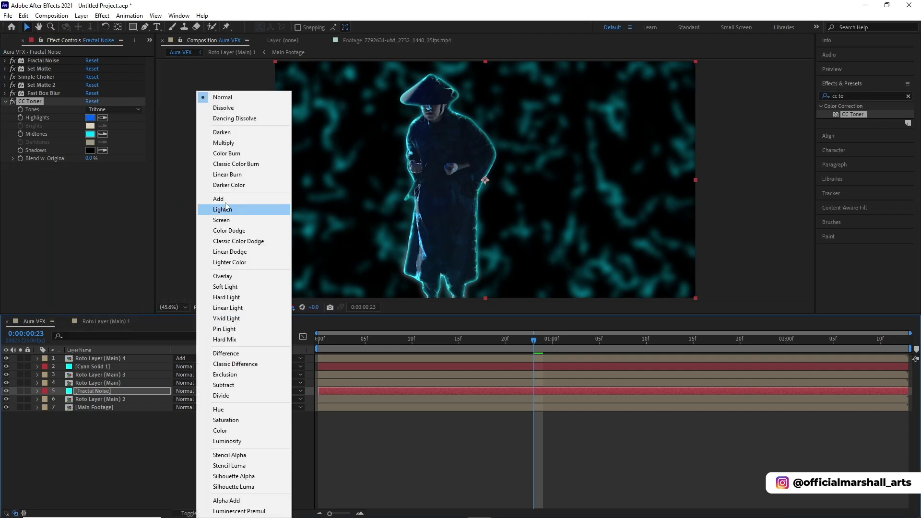
{"action": "left_click", "coordinate": [211, 204]}
Add CC Vector Blur to the fractal noise with Amount 47.
{"action": "left_click", "coordinate": [901, 95]}
{"action": "key", "text": "BackSpace"}
{"action": "key", "text": "BackSpace"}
{"action": "key", "text": "BackSpace"}
{"action": "type", "text": "vecto"}
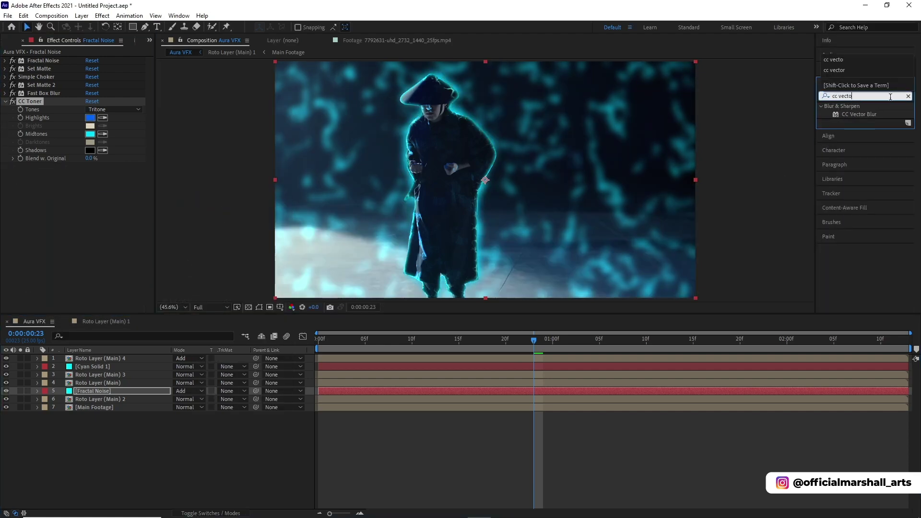
{"action": "double_click", "coordinate": [859, 114]}
{"action": "left_click_drag", "start_coordinate": [87, 201], "coordinate": [917, 158]}
Add Glow to the fractal noise and raise its Radius to 139.
{"action": "left_click", "coordinate": [908, 96]}
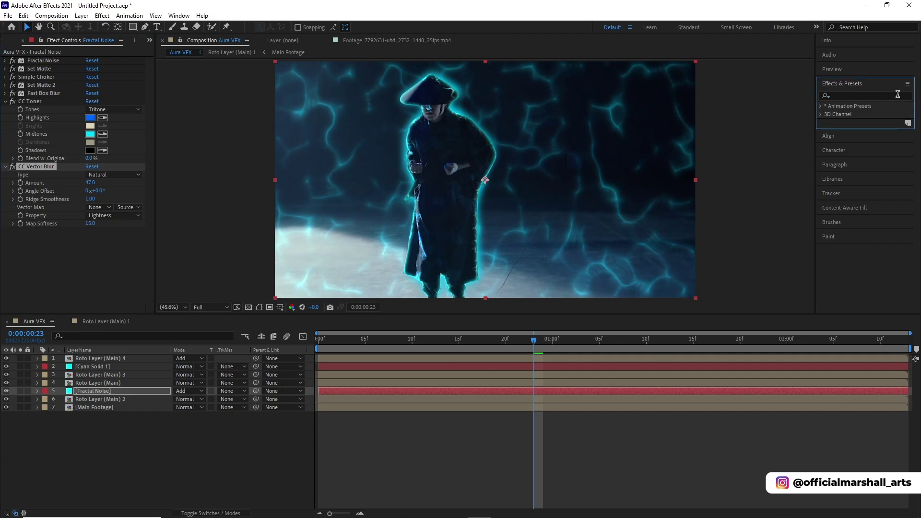
{"action": "type", "text": "glow"}
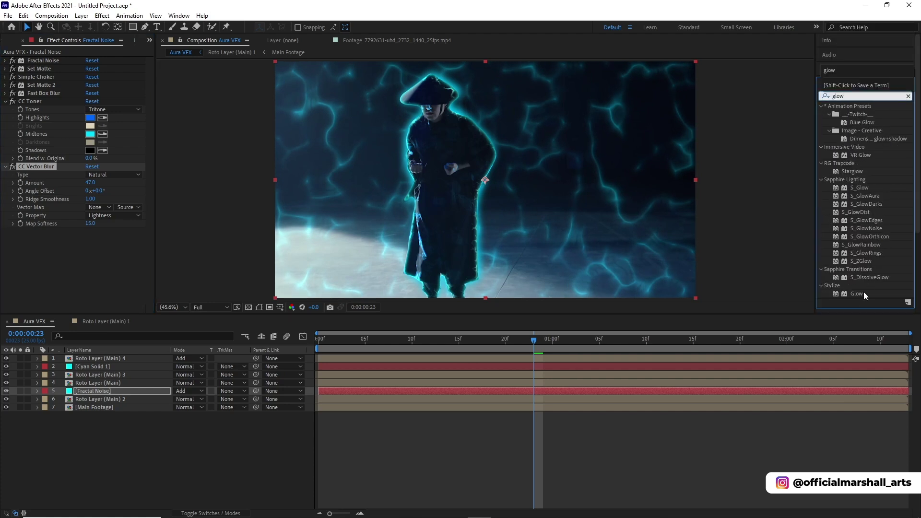
{"action": "double_click", "coordinate": [859, 295]}
{"action": "left_click_drag", "start_coordinate": [90, 199], "coordinate": [17, 191]}
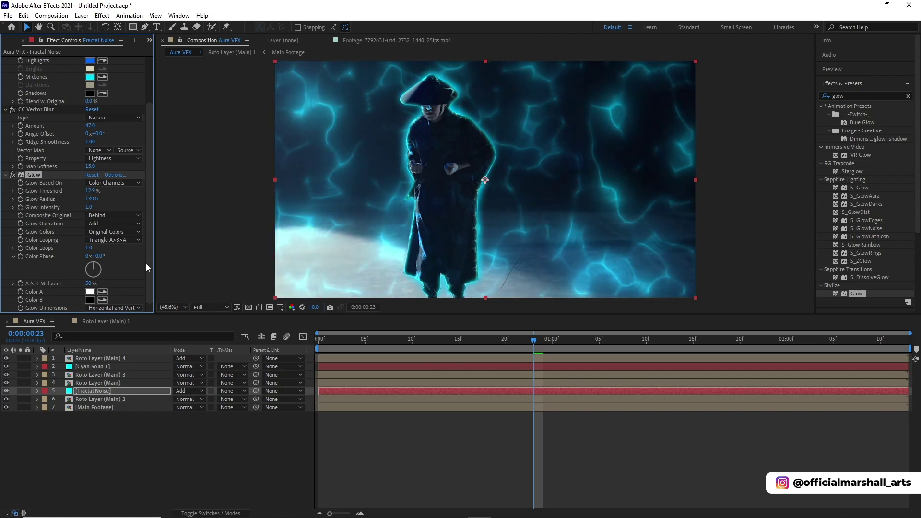
{"action": "left_click", "coordinate": [289, 344]}
Change the Fill colour on Roto Layer (Main) 3 to light sky blue 00C0FF.
{"action": "key", "text": "Home"}
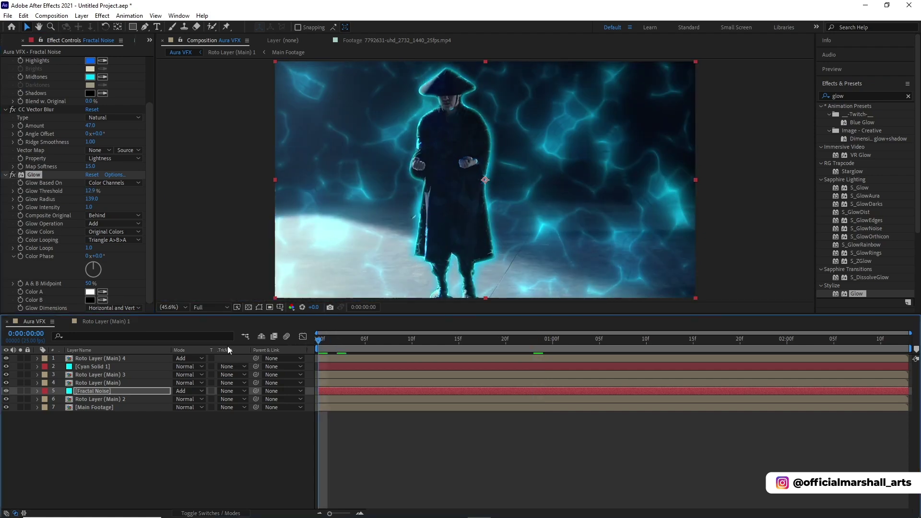
{"action": "left_click", "coordinate": [121, 384]}
{"action": "left_click", "coordinate": [121, 377]}
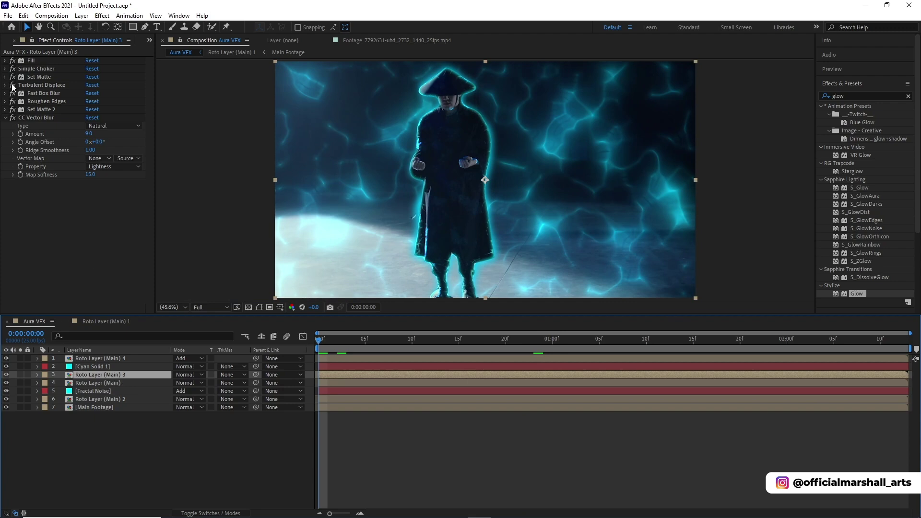
{"action": "left_click", "coordinate": [6, 61]}
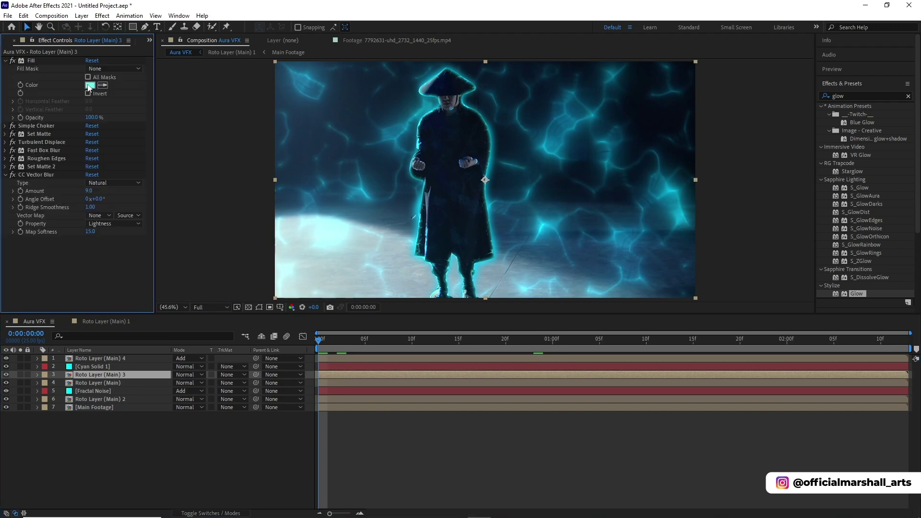
{"action": "left_click", "coordinate": [20, 374]}
{"action": "left_click", "coordinate": [20, 374]}
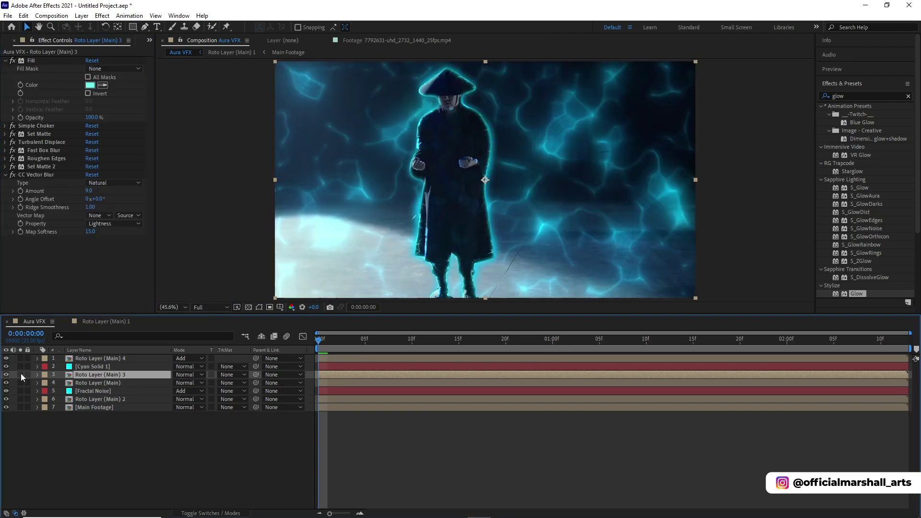
{"action": "left_click", "coordinate": [89, 85]}
{"action": "left_click_drag", "start_coordinate": [157, 248], "coordinate": [143, 191]}
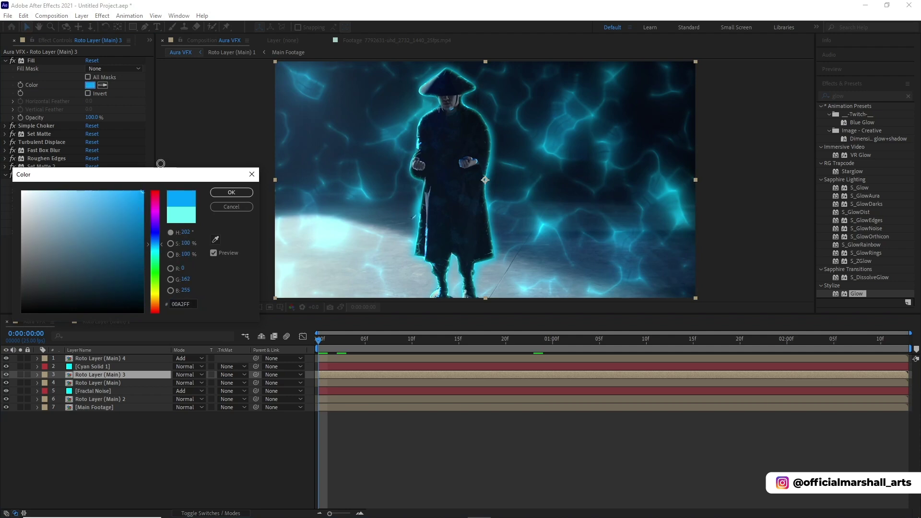
{"action": "left_click", "coordinate": [155, 247]}
{"action": "left_click", "coordinate": [230, 192]}
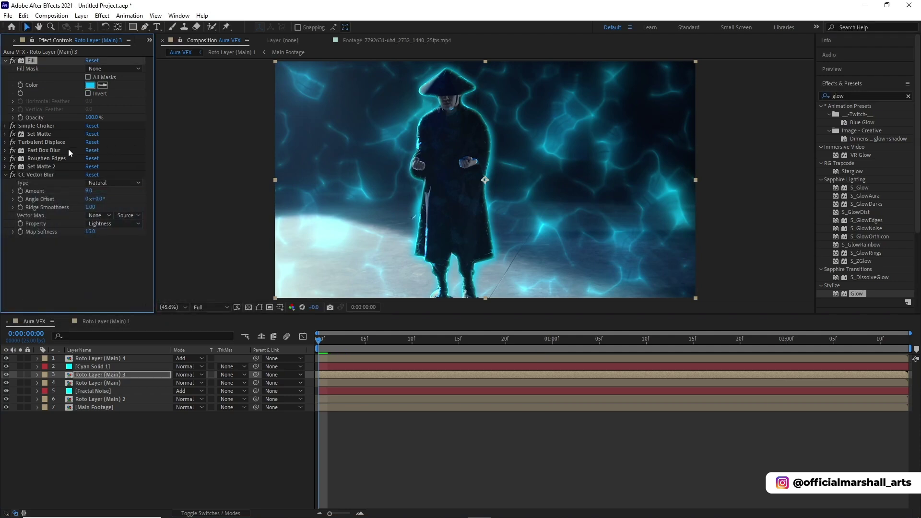
{"action": "left_click", "coordinate": [5, 61]}
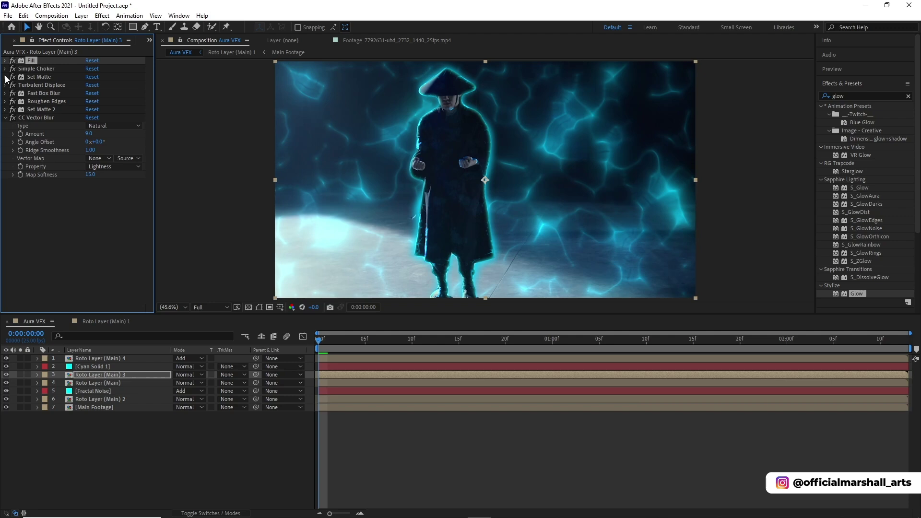
Increase the Roughen Edges Border to 18.70 and preview the result.
{"action": "left_click", "coordinate": [5, 78]}
{"action": "left_click", "coordinate": [6, 78]}
{"action": "left_click", "coordinate": [6, 101]}
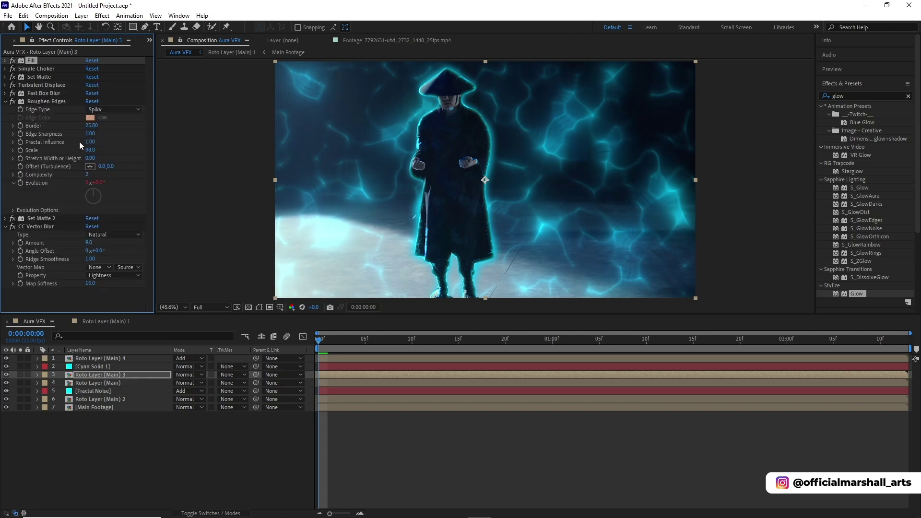
{"action": "left_click", "coordinate": [46, 101]}
{"action": "left_click_drag", "start_coordinate": [301, 131], "coordinate": [306, 131]}
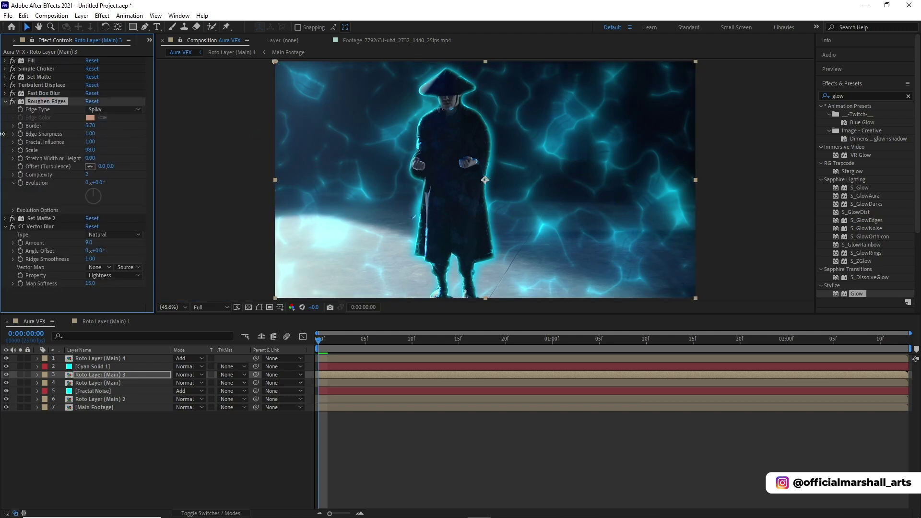
{"action": "left_click_drag", "start_coordinate": [3, 133], "coordinate": [60, 132]}
{"action": "key", "text": "space"}
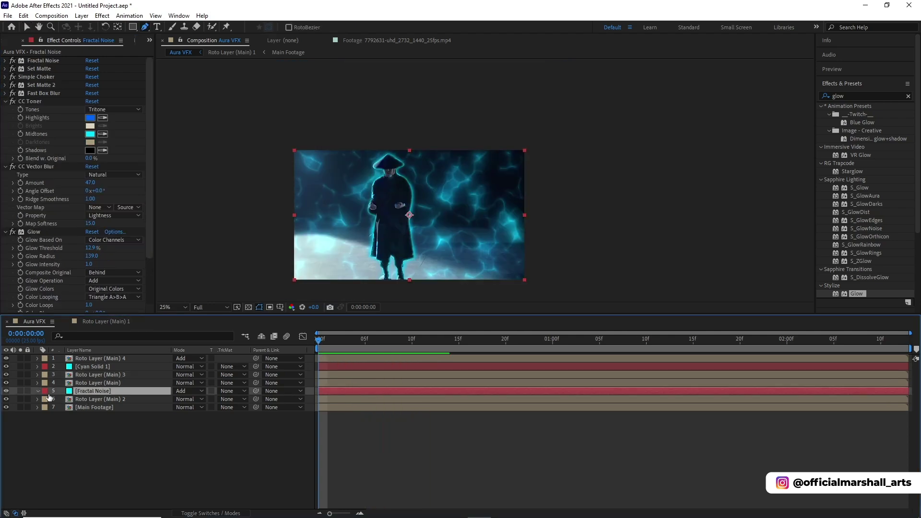
Pre-compose the Fractal Noise layer as Fractal Noise Comp 1 and set it to Add.
{"action": "right_click", "coordinate": [88, 393]}
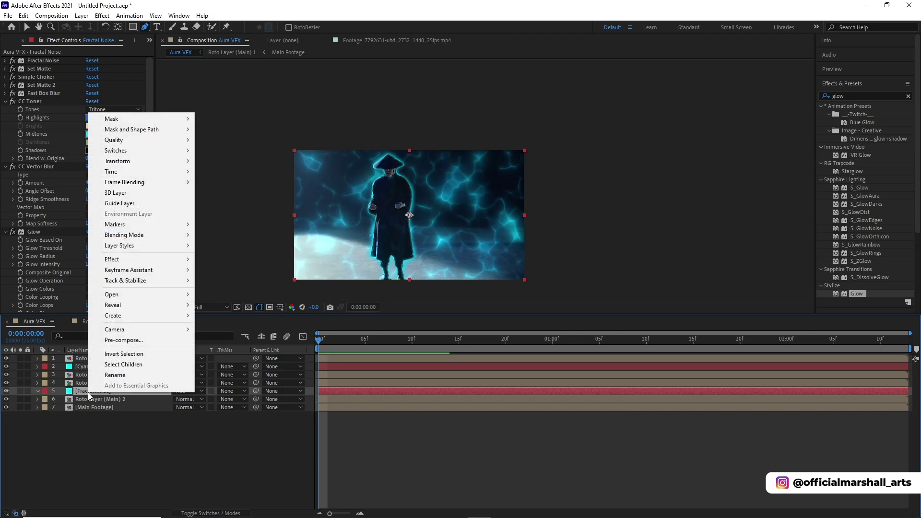
{"action": "left_click", "coordinate": [126, 340]}
{"action": "left_click", "coordinate": [486, 324]}
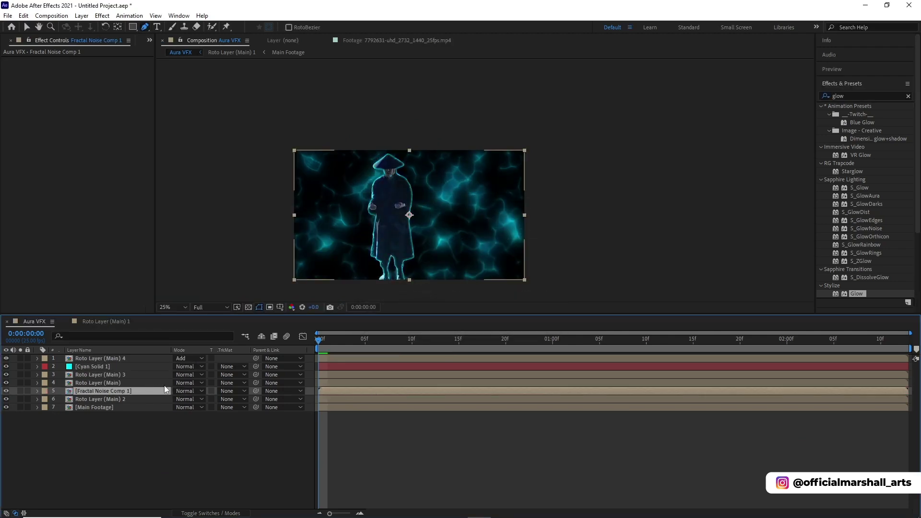
{"action": "left_click", "coordinate": [191, 391]}
{"action": "left_click", "coordinate": [233, 199]}
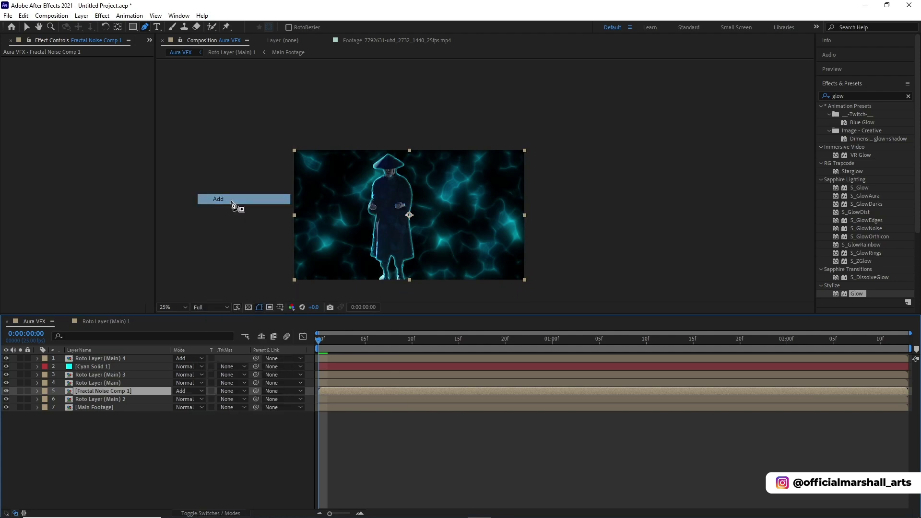
Draw a closed Pen mask outlining the dancer from feet to head.
{"action": "left_click", "coordinate": [433, 290]}
{"action": "left_click", "coordinate": [354, 287]}
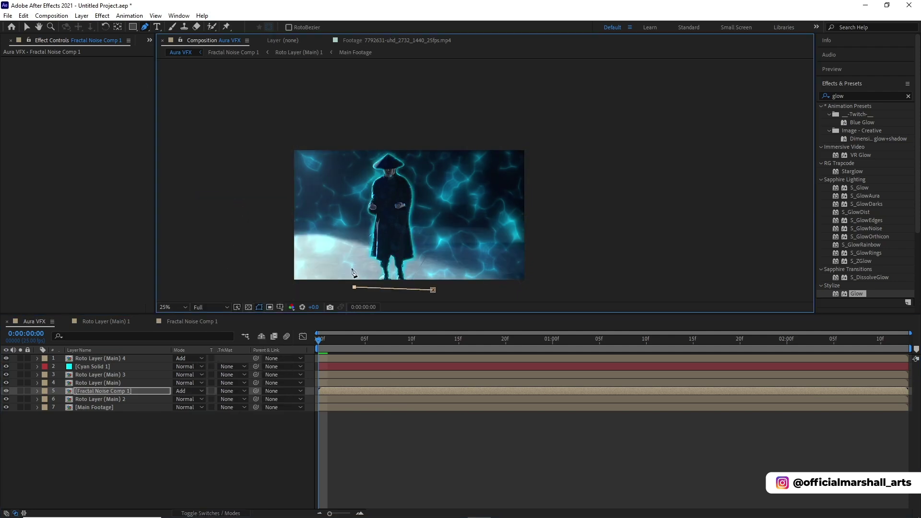
{"action": "left_click", "coordinate": [339, 218]}
{"action": "left_click", "coordinate": [352, 188]}
{"action": "left_click_drag", "start_coordinate": [354, 142], "coordinate": [363, 129]}
{"action": "left_click", "coordinate": [417, 125]}
{"action": "left_click", "coordinate": [430, 152]}
{"action": "left_click", "coordinate": [447, 203]}
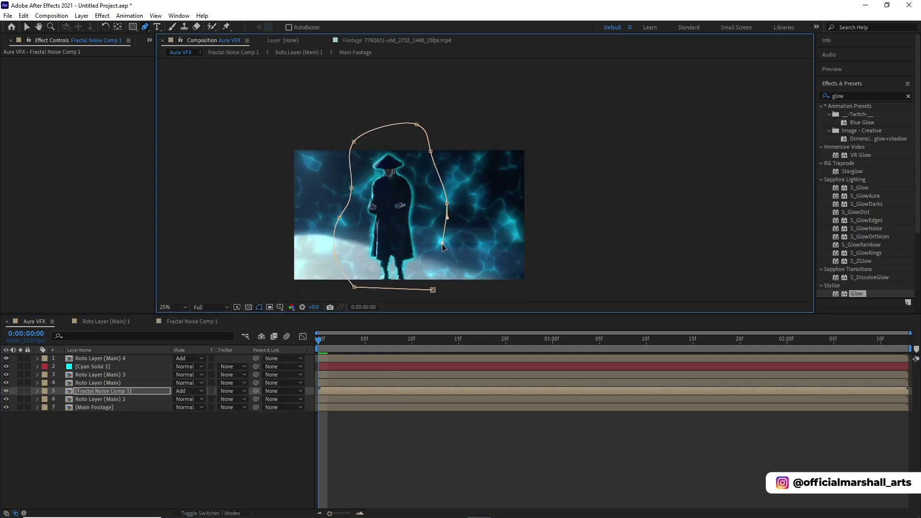
{"action": "left_click", "coordinate": [442, 242]}
{"action": "left_click", "coordinate": [432, 290]}
Feather the mask to 174 and keyframe its path at frames 0 and 17.
{"action": "left_click_drag", "start_coordinate": [185, 415], "coordinate": [267, 415]}
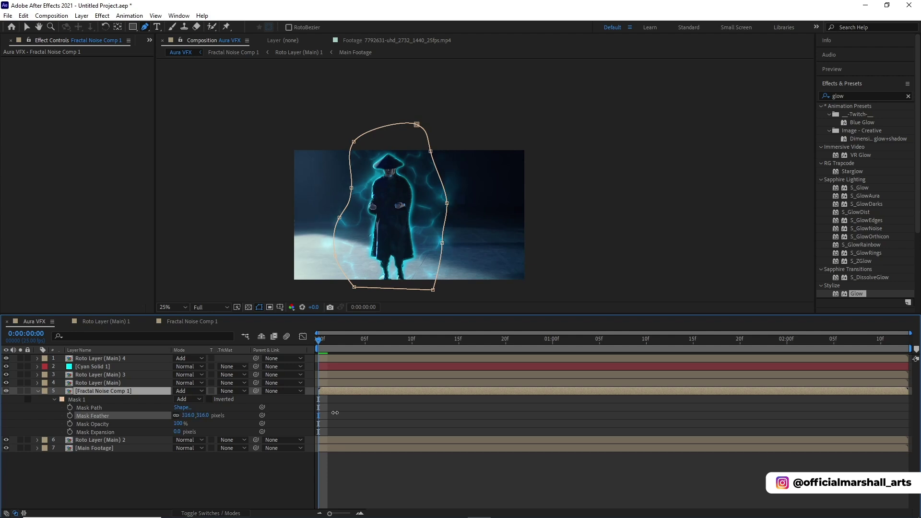
{"action": "left_click", "coordinate": [114, 391]}
{"action": "key", "text": "alt+m"}
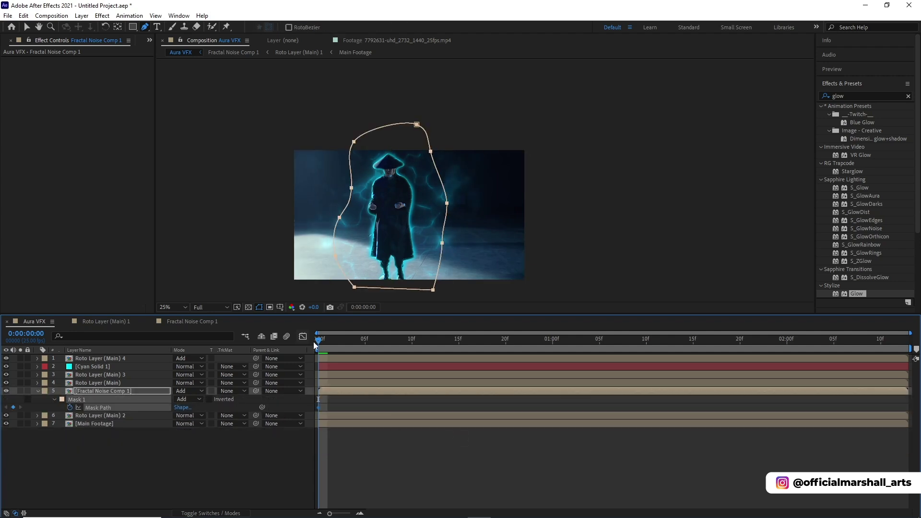
{"action": "left_click_drag", "start_coordinate": [318, 340], "coordinate": [482, 359]}
{"action": "left_click_drag", "start_coordinate": [339, 217], "coordinate": [329, 216]}
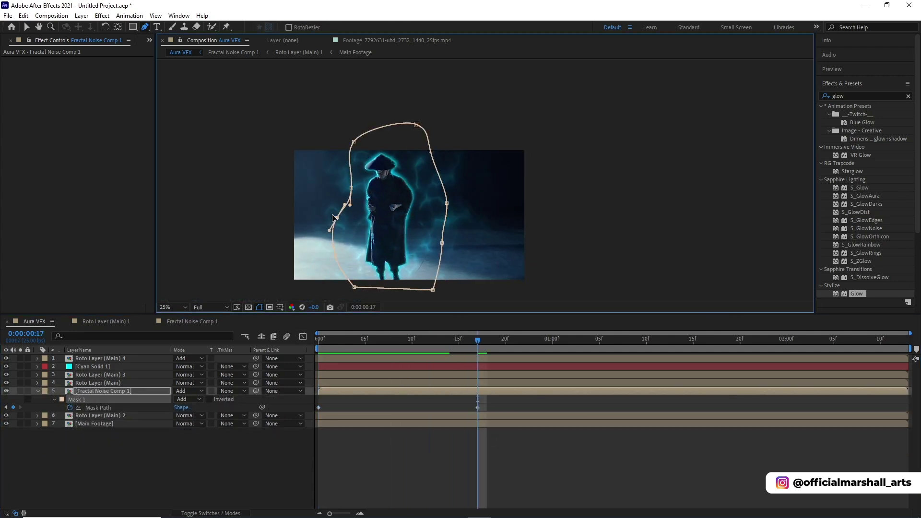
{"action": "left_click", "coordinate": [173, 307]}
{"action": "left_click", "coordinate": [183, 331]}
{"action": "left_click", "coordinate": [381, 450]}
{"action": "key", "text": "space"}
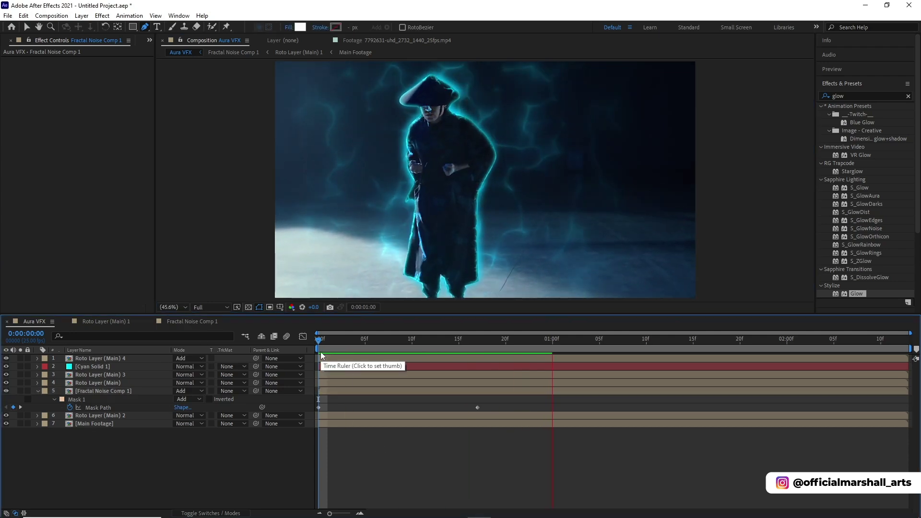
{"action": "key", "text": "u"}
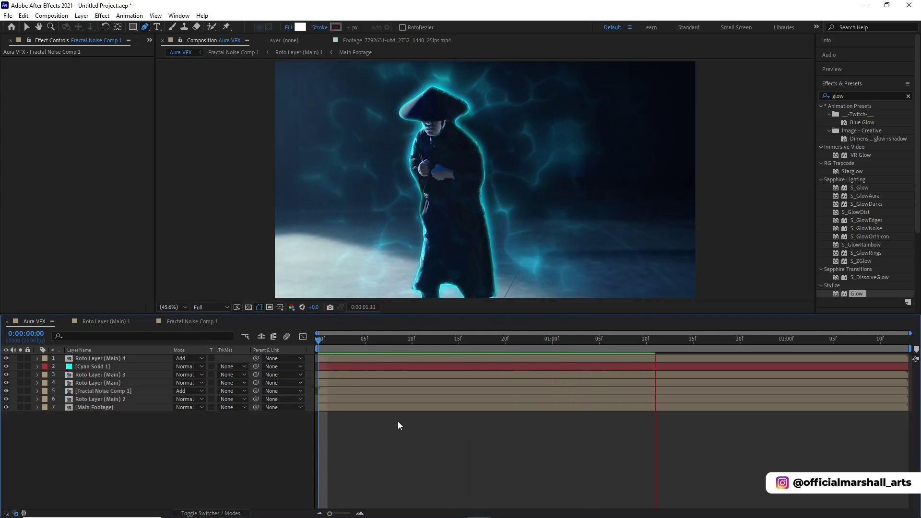